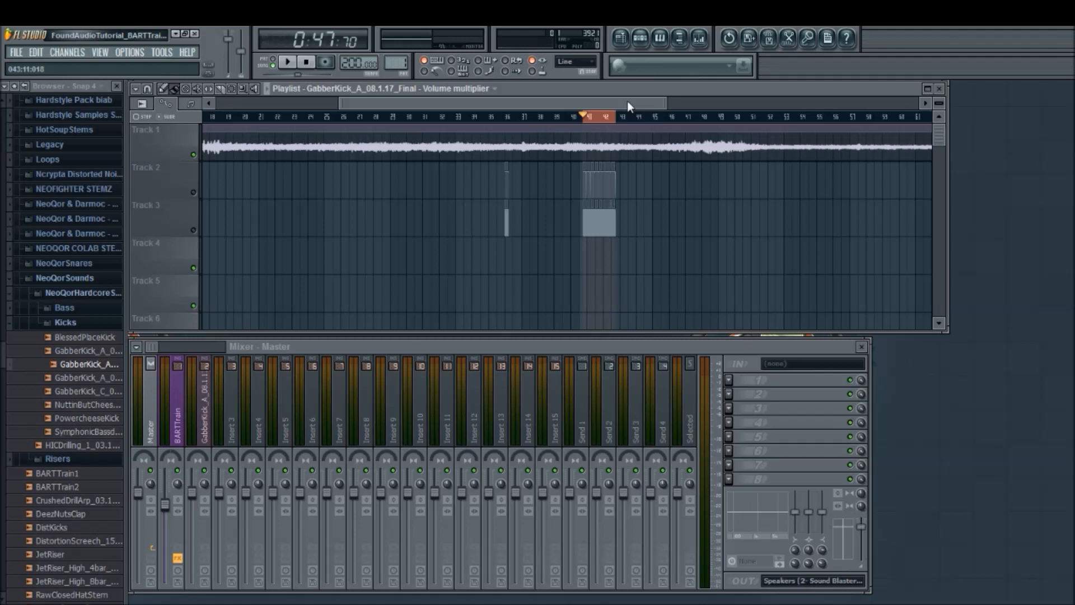
# - Audition the BARTTrain1 clip on Track 1 from several points along its length, then stop playback
pyautogui.moveTo(627, 101); pyautogui.dragTo(628, 101)
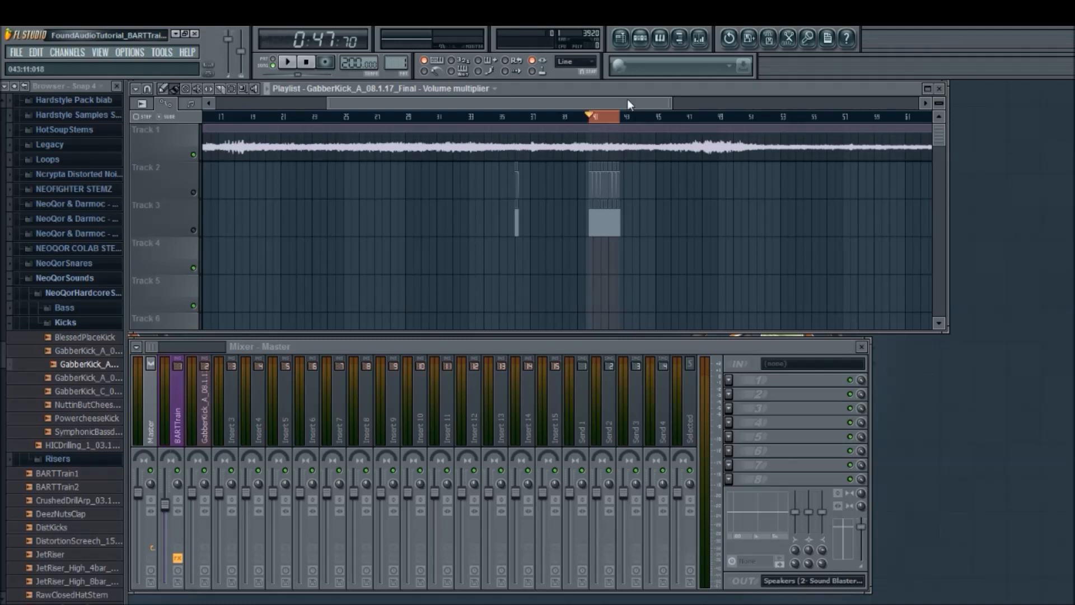
pyautogui.scroll(-4, 628, 102)
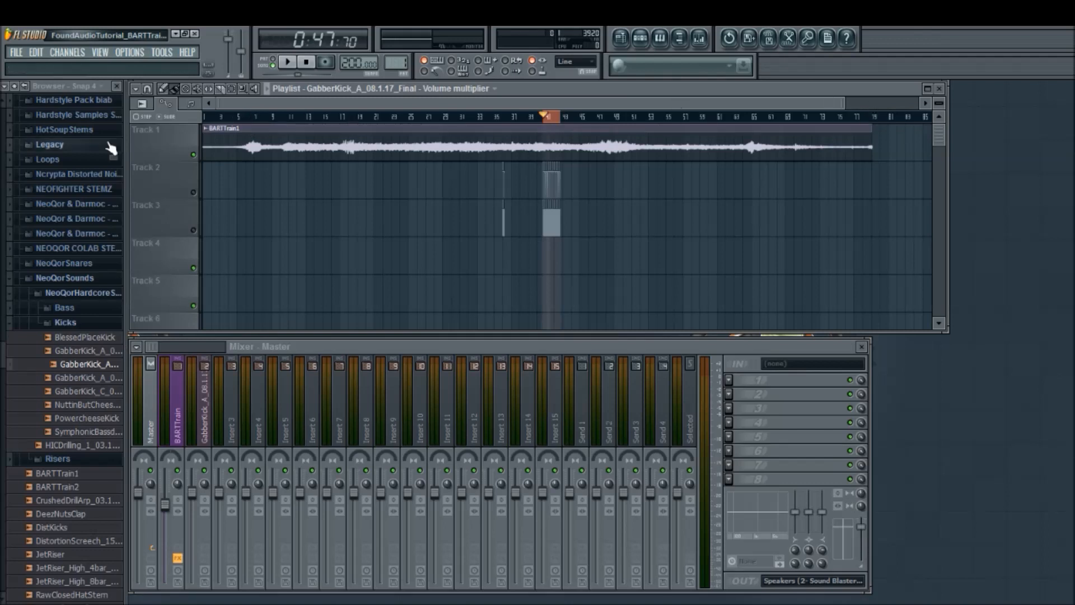
pyautogui.click(244, 117)
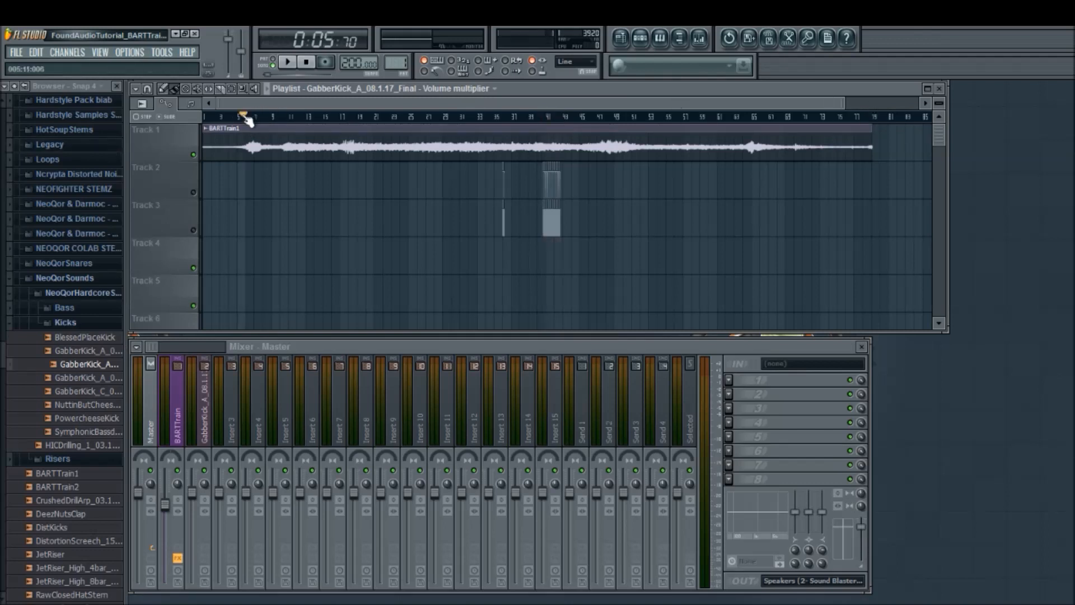
pyautogui.click(289, 63)
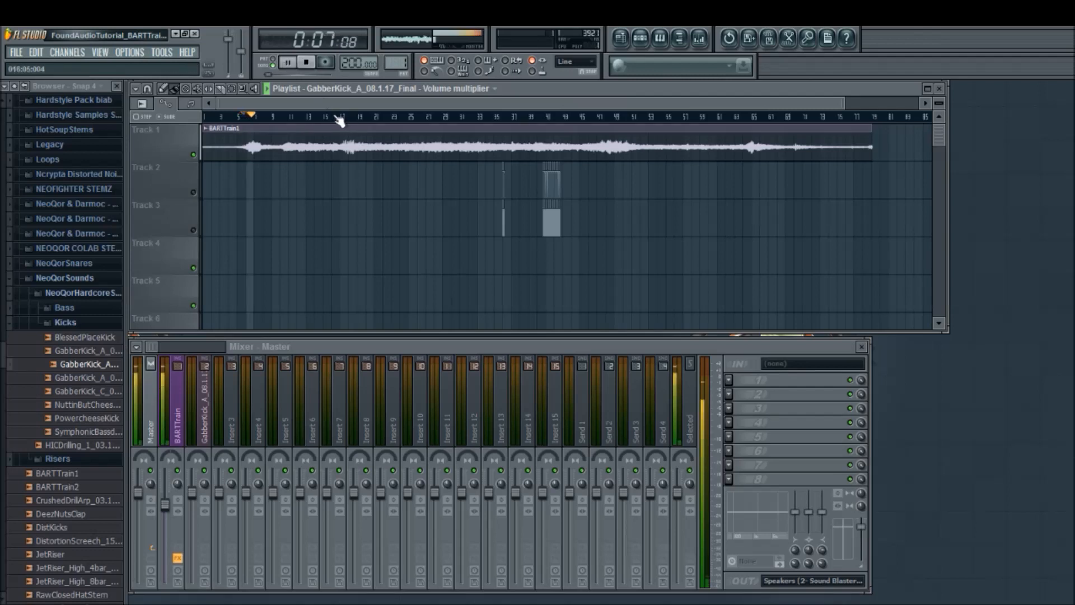
pyautogui.click(316, 119)
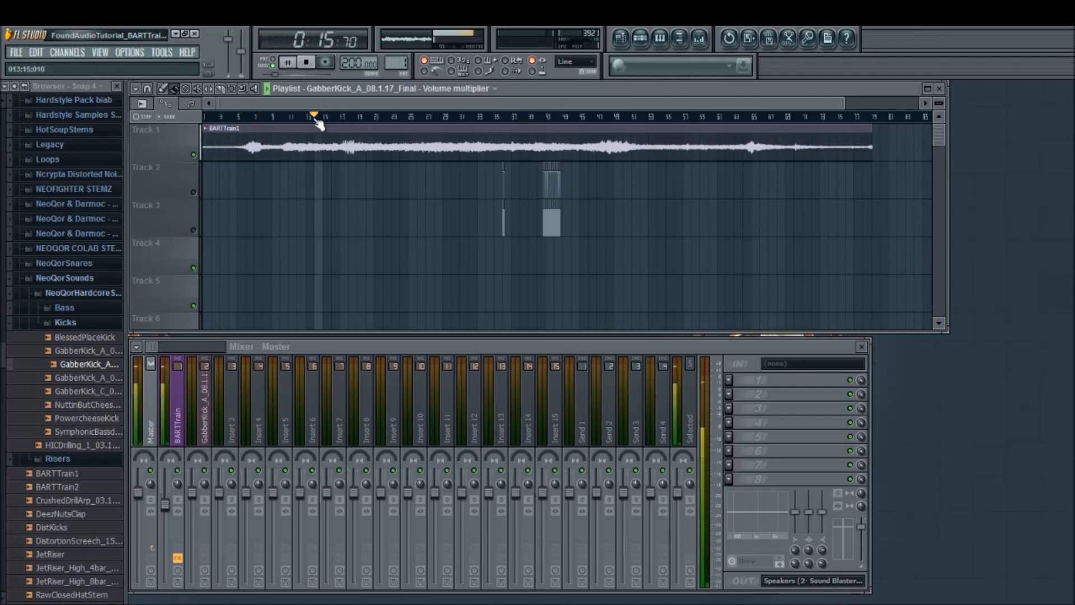
pyautogui.click(391, 119)
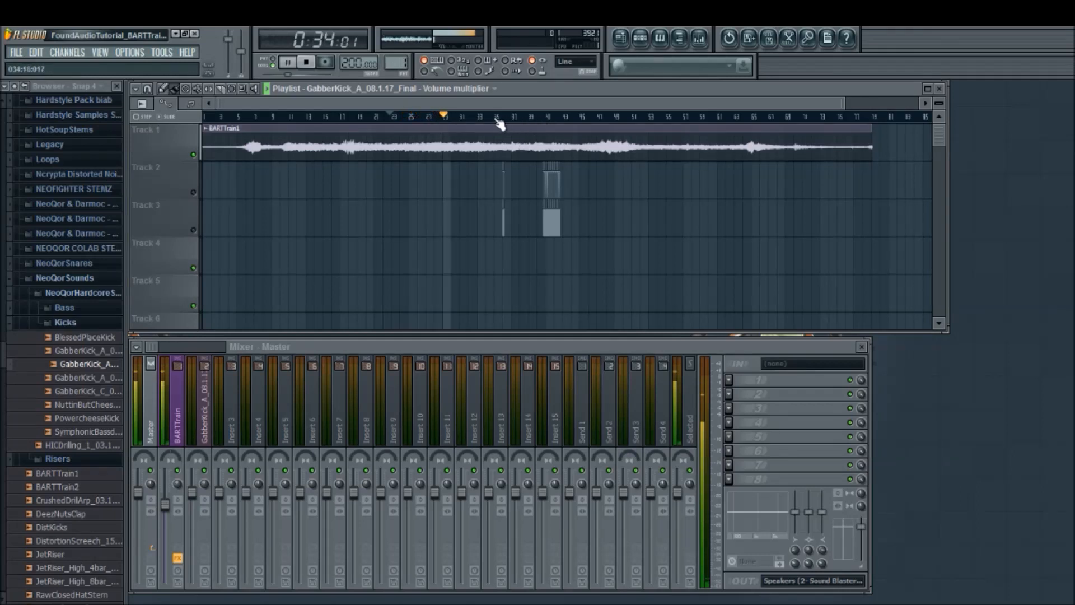
pyautogui.click(498, 118)
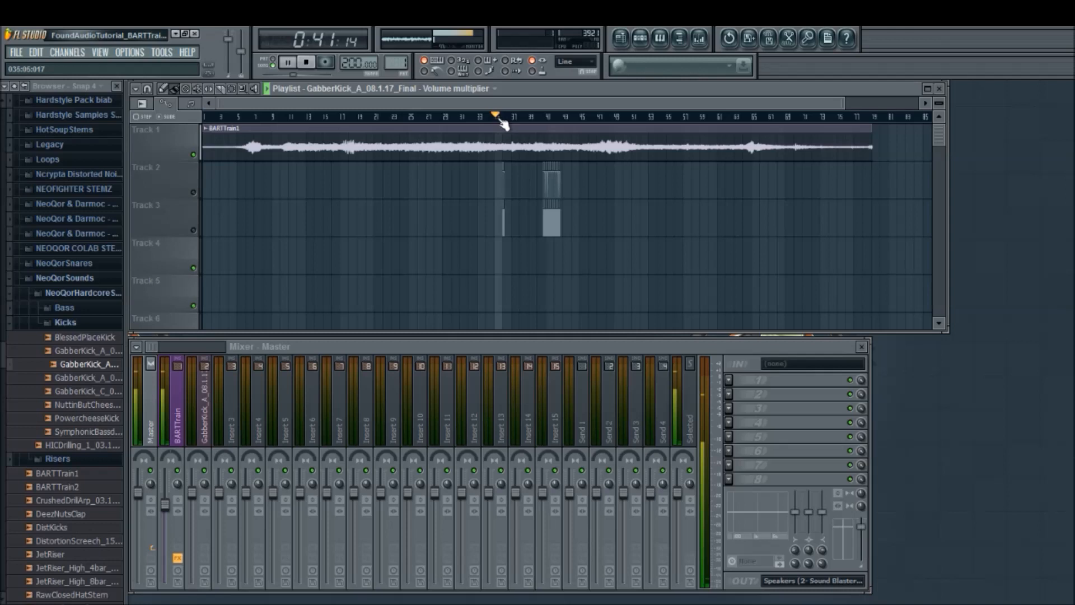
pyautogui.click(540, 118)
pyautogui.press('space')
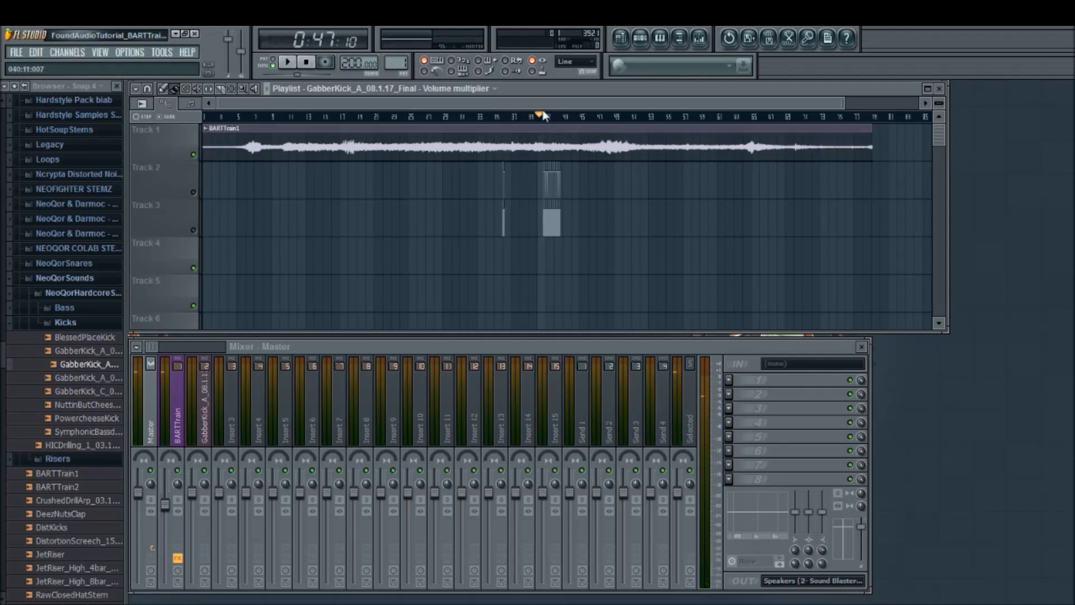
# - Set a playlist time selection spanning the repeated GabberKick clips and play that range of the train audio
pyautogui.scroll(8, 543, 114)
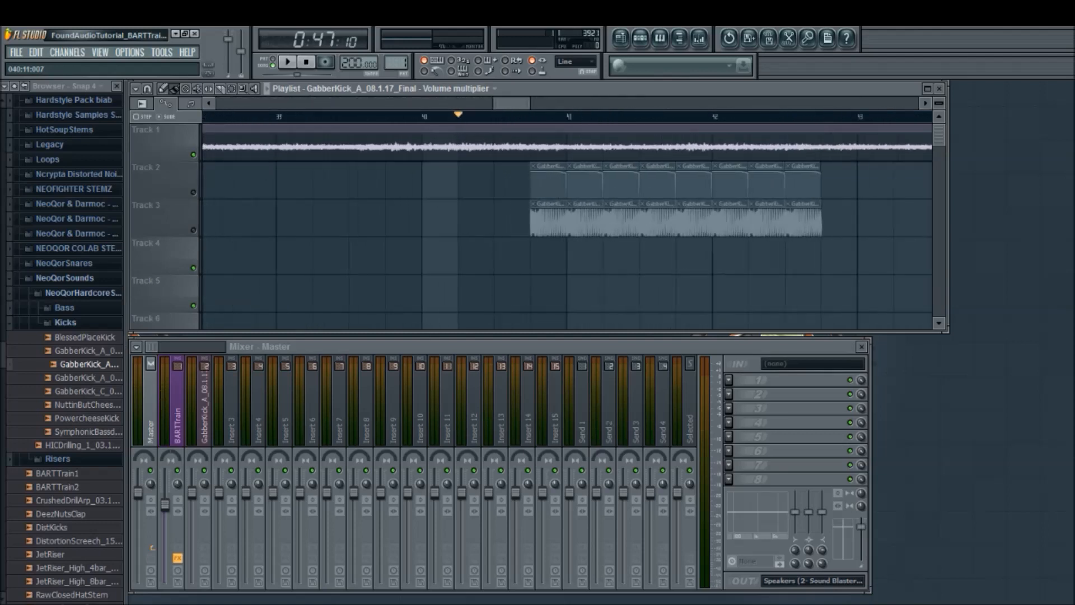
pyautogui.moveTo(540, 118); pyautogui.dragTo(820, 118)
pyautogui.click(288, 63)
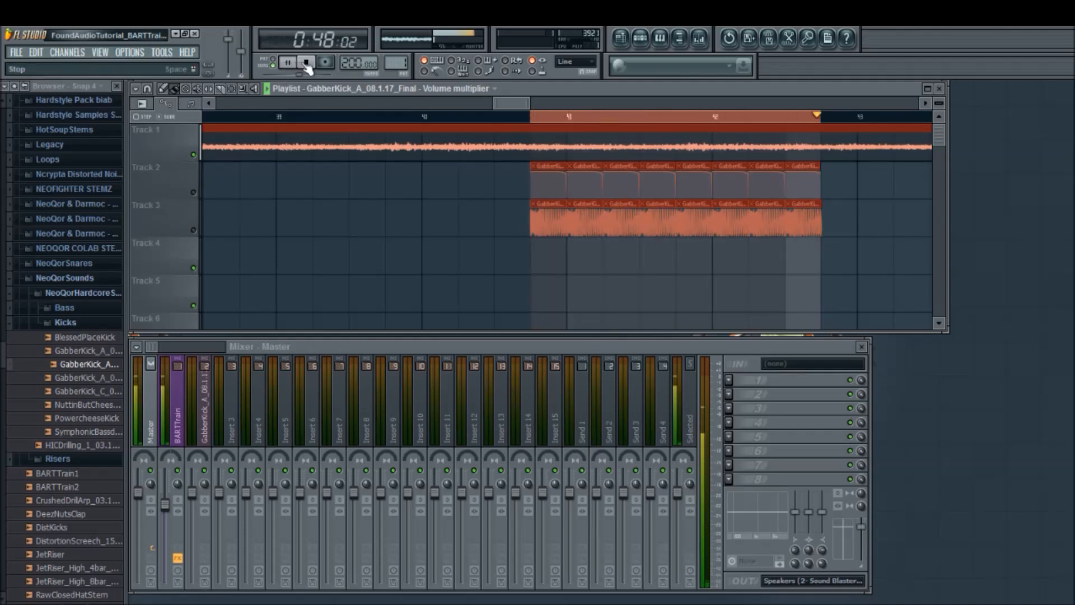
pyautogui.click(306, 63)
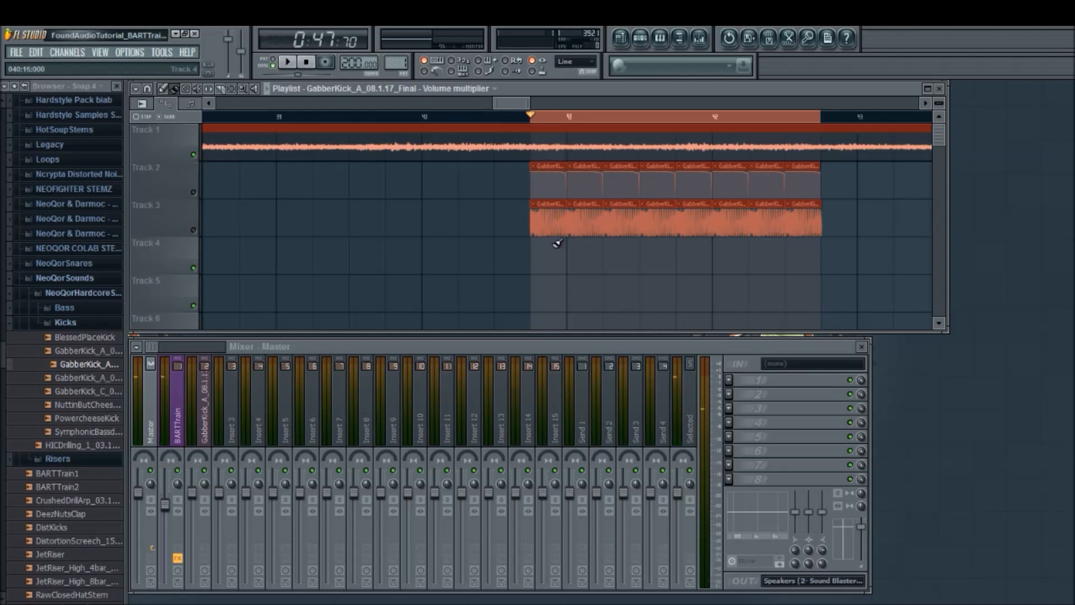
# - Unmute Tracks 2 and 3 to hear the kicks with the train audio, then mute both tracks again
pyautogui.moveTo(528, 104); pyautogui.dragTo(560, 236)
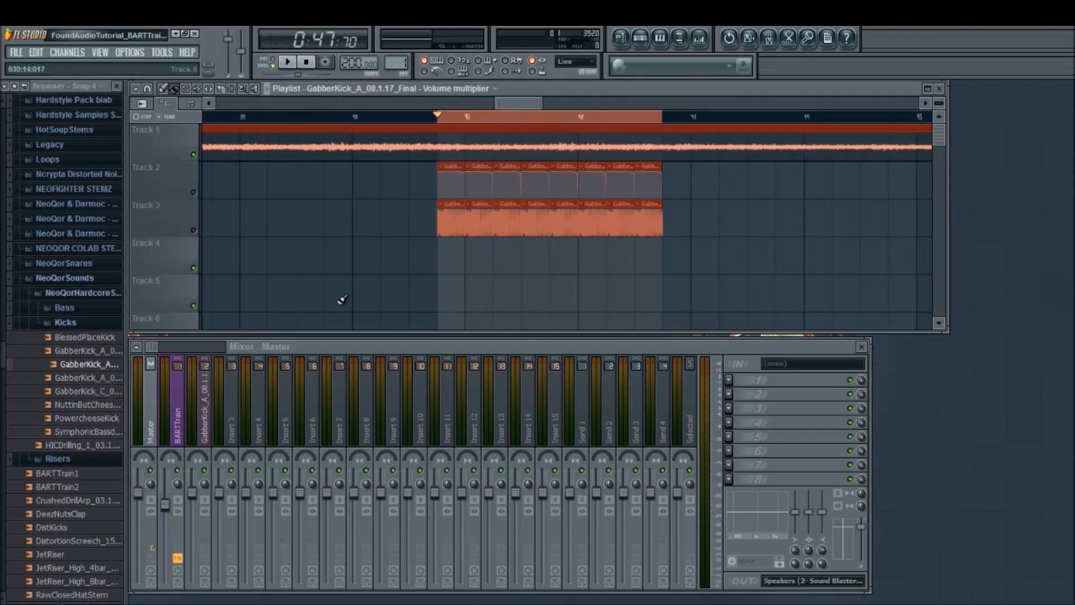
pyautogui.click(194, 192)
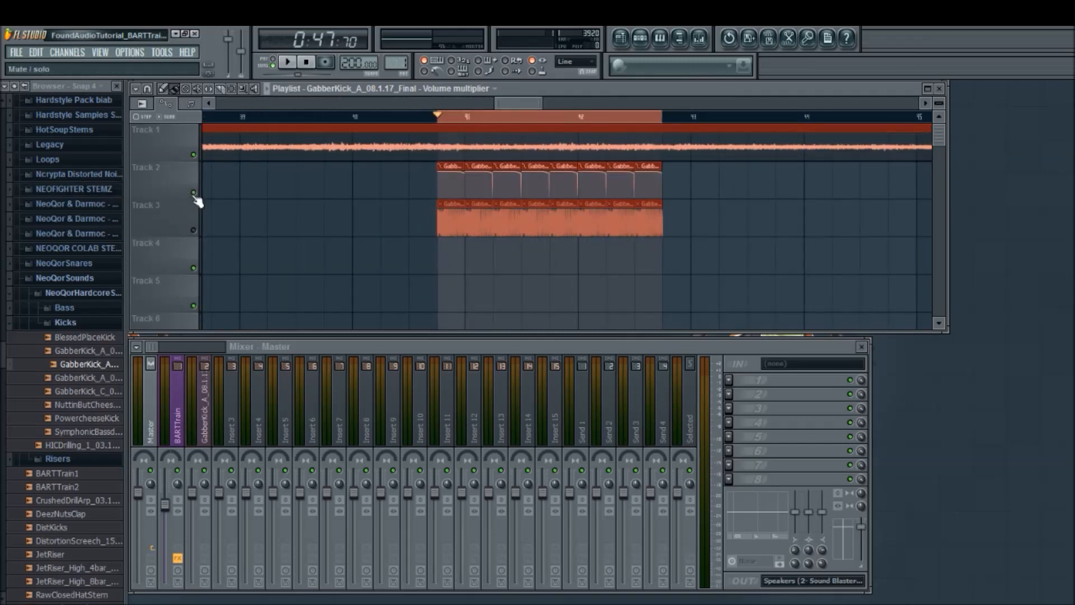
pyautogui.click(195, 231)
pyautogui.moveTo(504, 103); pyautogui.dragTo(511, 99)
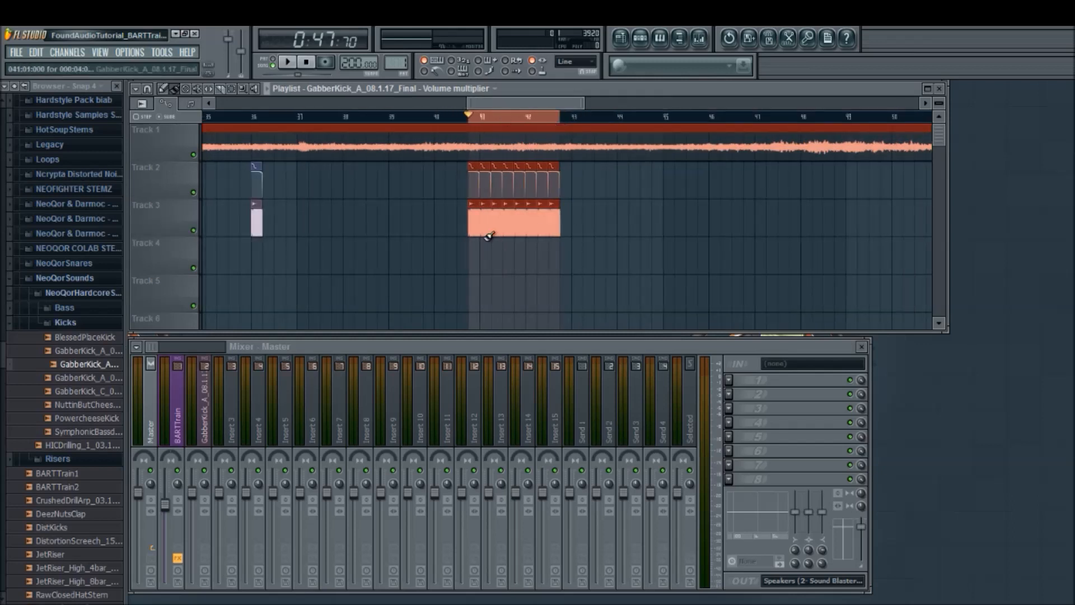
pyautogui.click(288, 63)
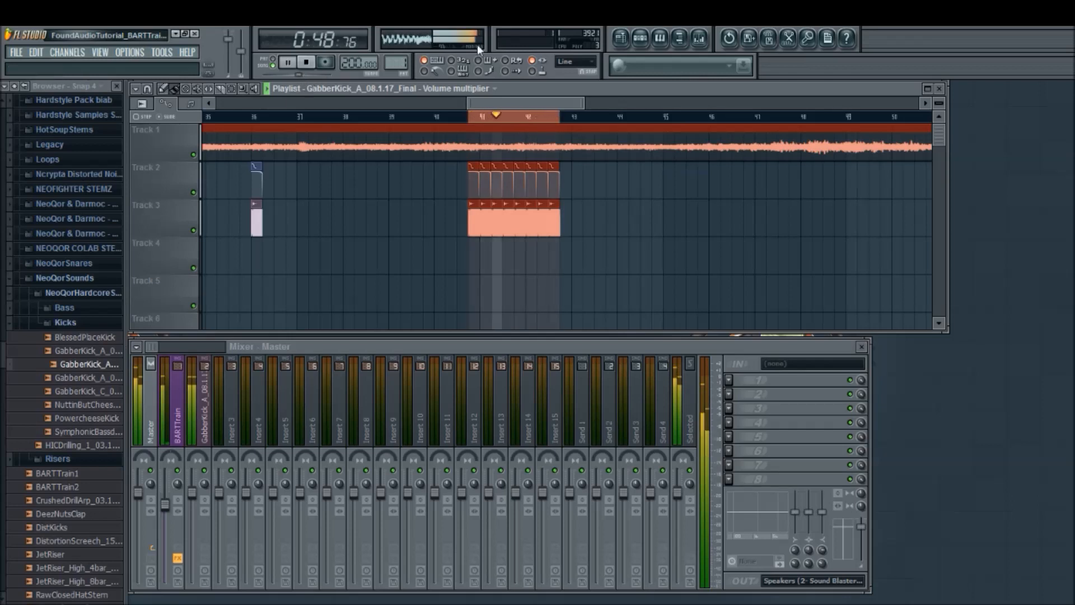
pyautogui.click(308, 66)
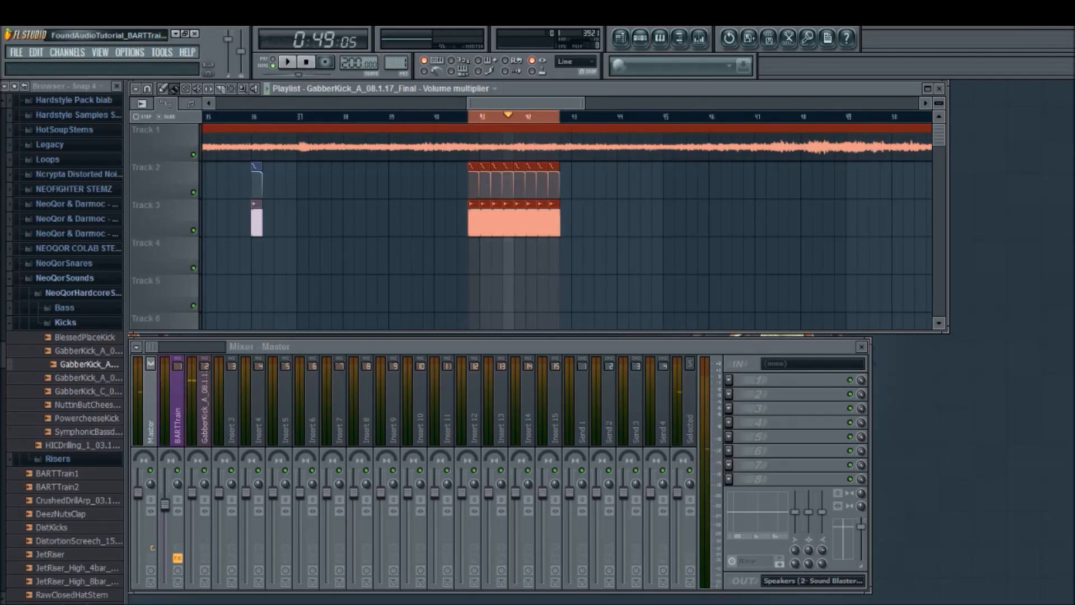
pyautogui.scroll(6, 522, 105)
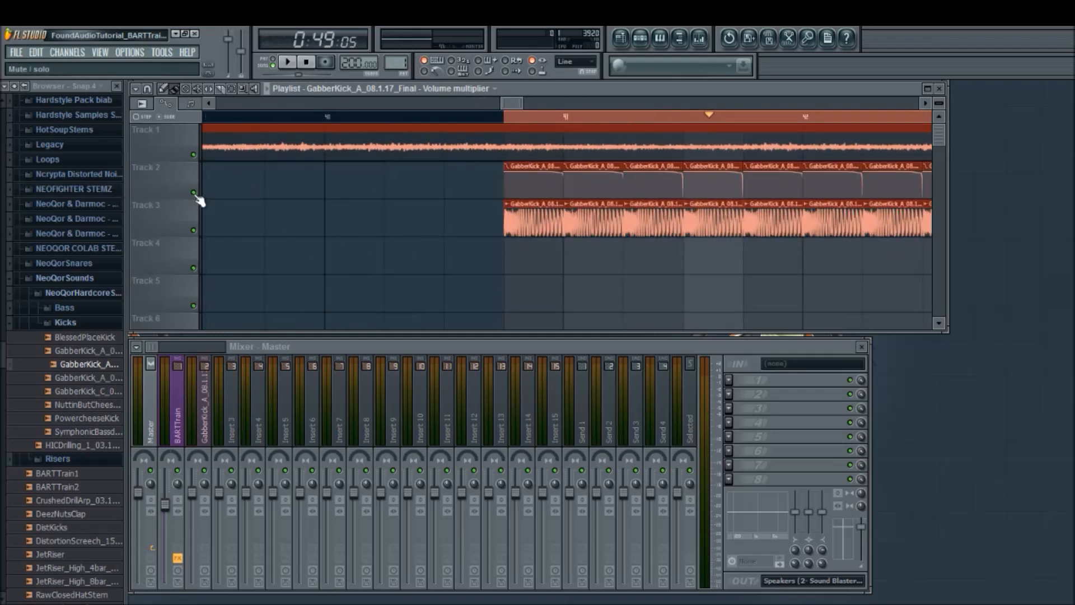
pyautogui.scroll(-5, 514, 119)
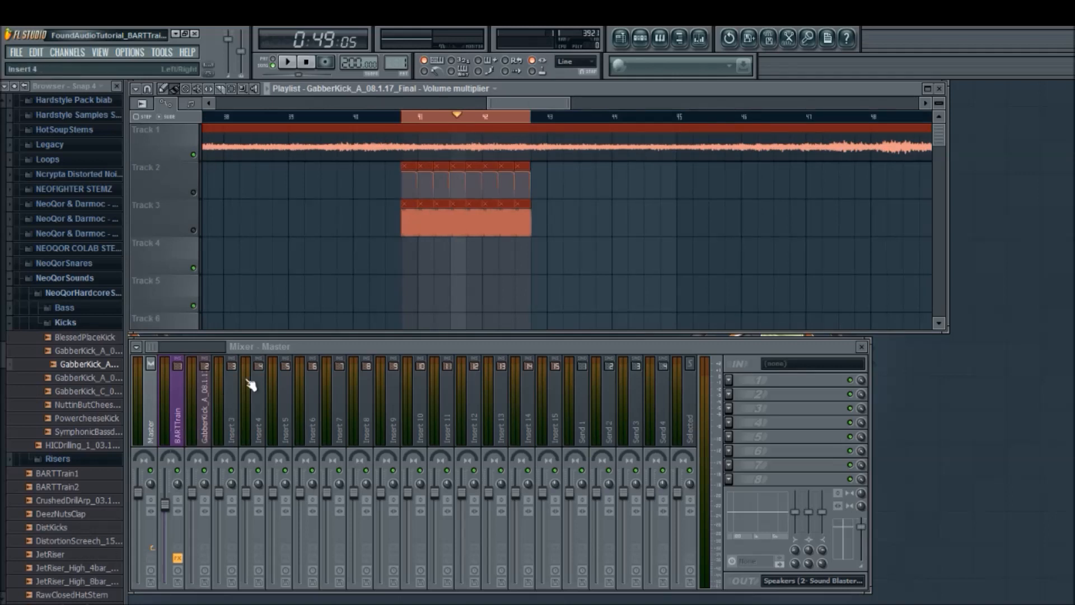
# - Load Edison in the first effect slot of the Master mixer track and move its window clear of the playlist clips
pyautogui.click(150, 428)
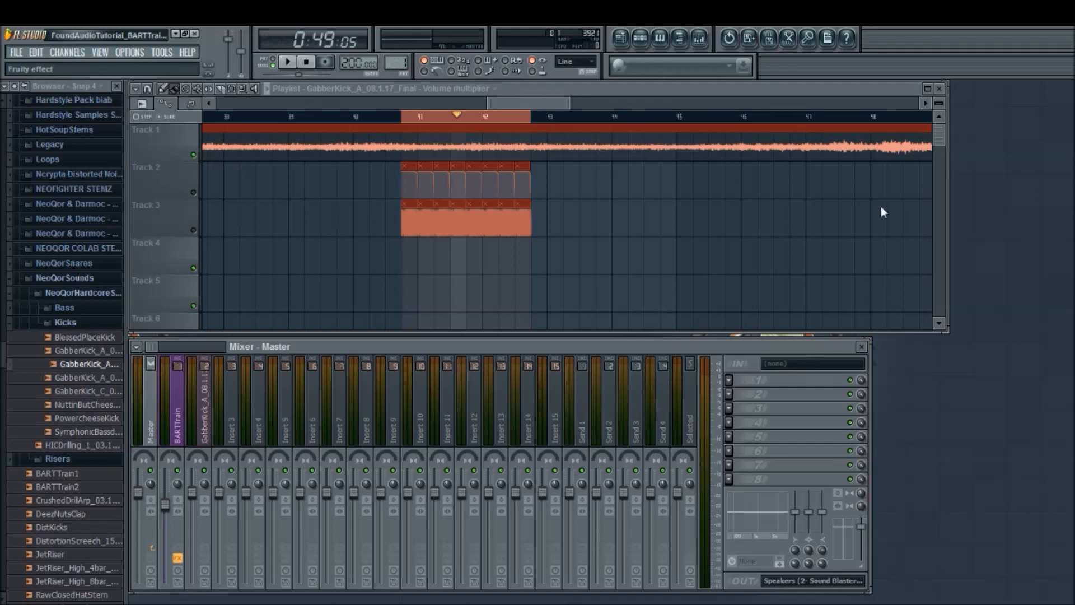
pyautogui.click(766, 521)
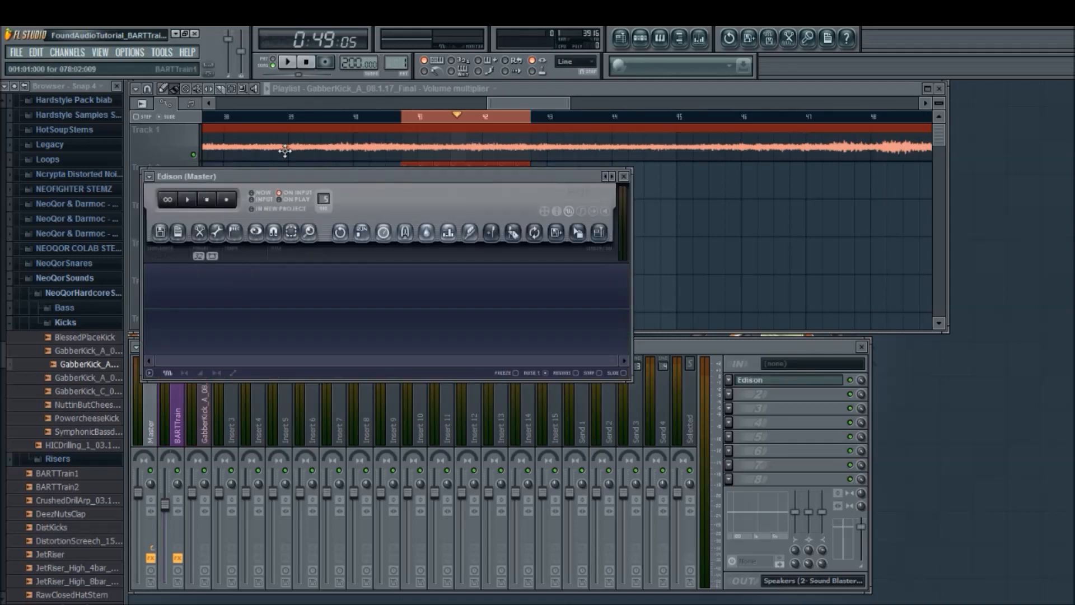
pyautogui.moveTo(300, 178); pyautogui.dragTo(375, 317)
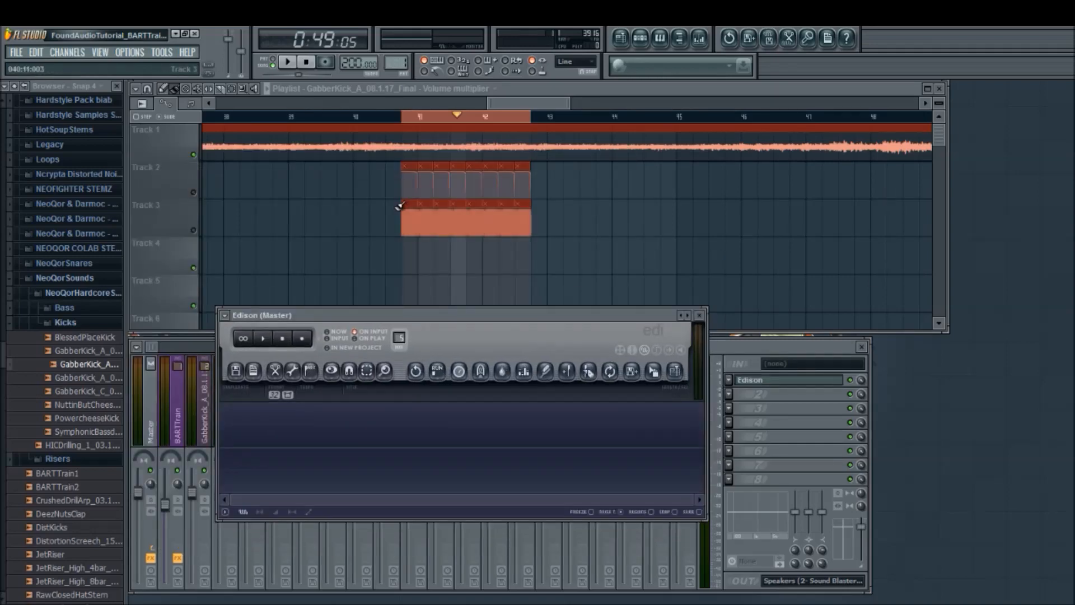
# - Record the selected section of train audio into Edison from its start, then stop recording and playback
pyautogui.click(307, 63)
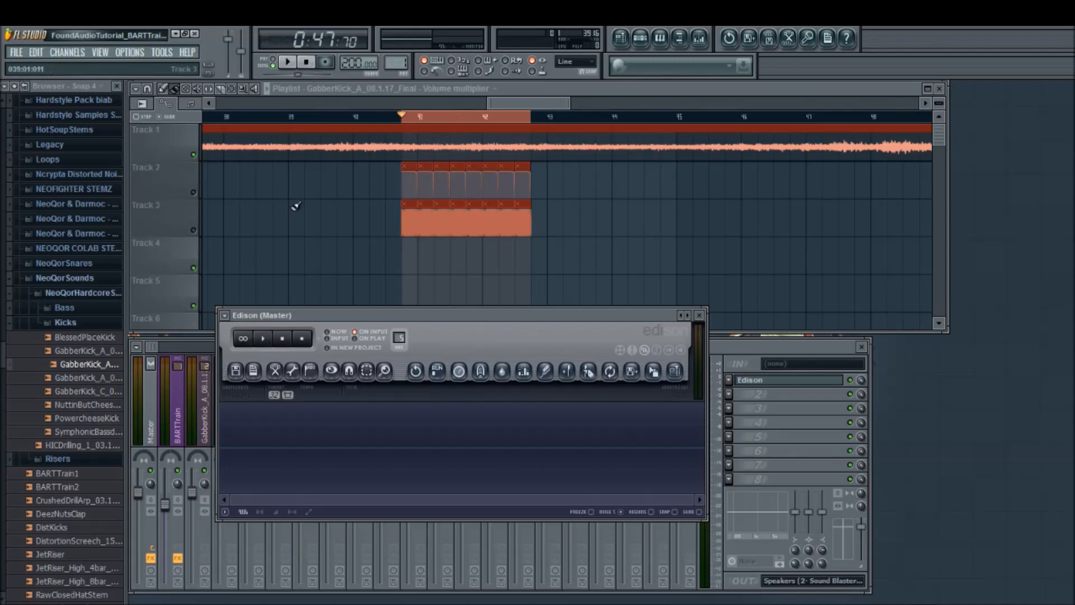
pyautogui.click(303, 339)
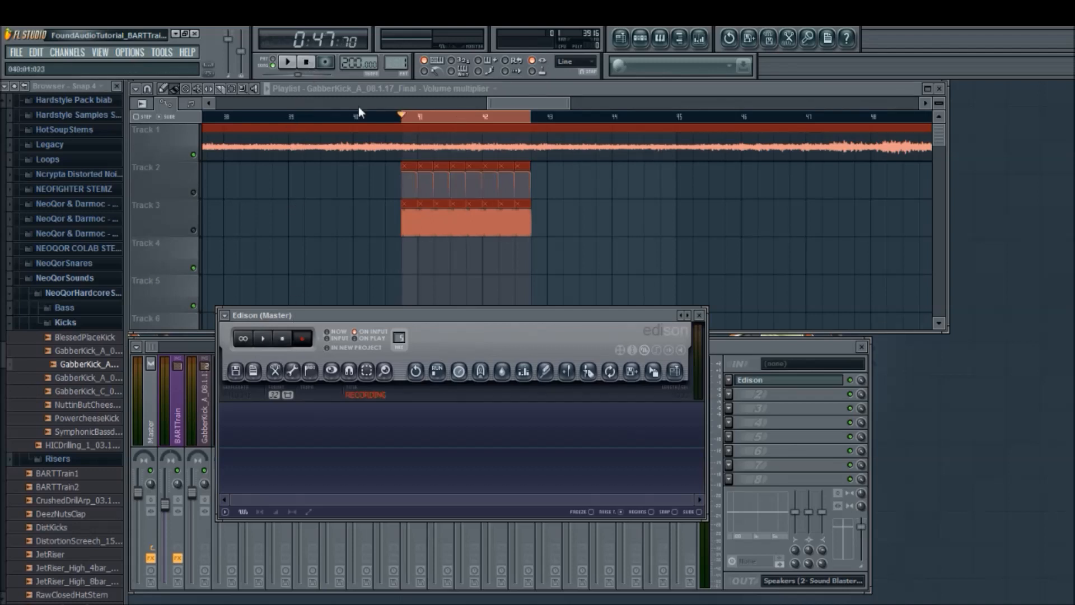
pyautogui.click(288, 62)
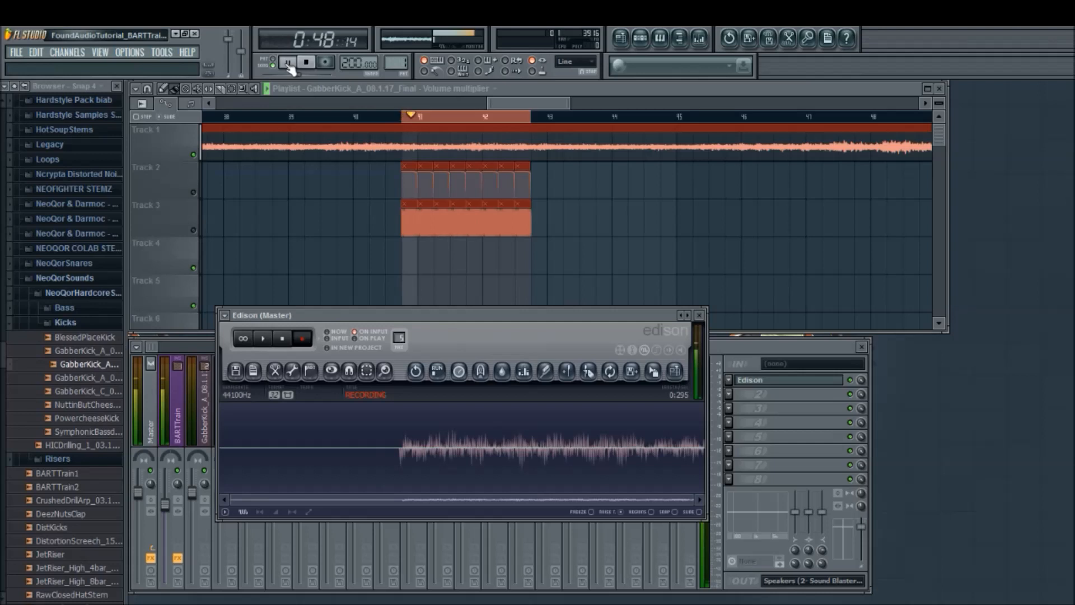
pyautogui.click(283, 339)
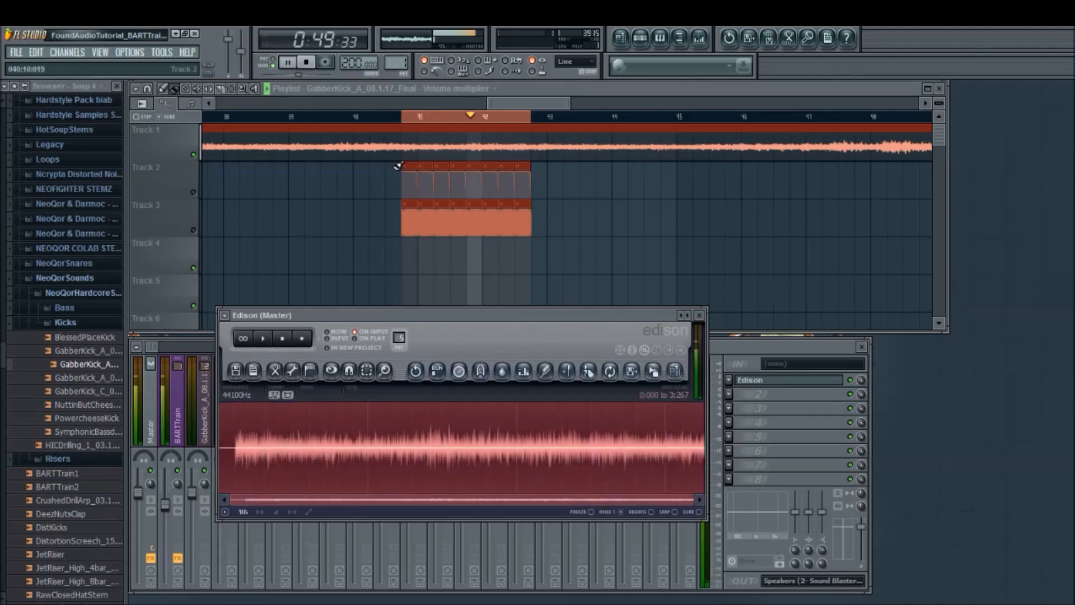
pyautogui.click(308, 65)
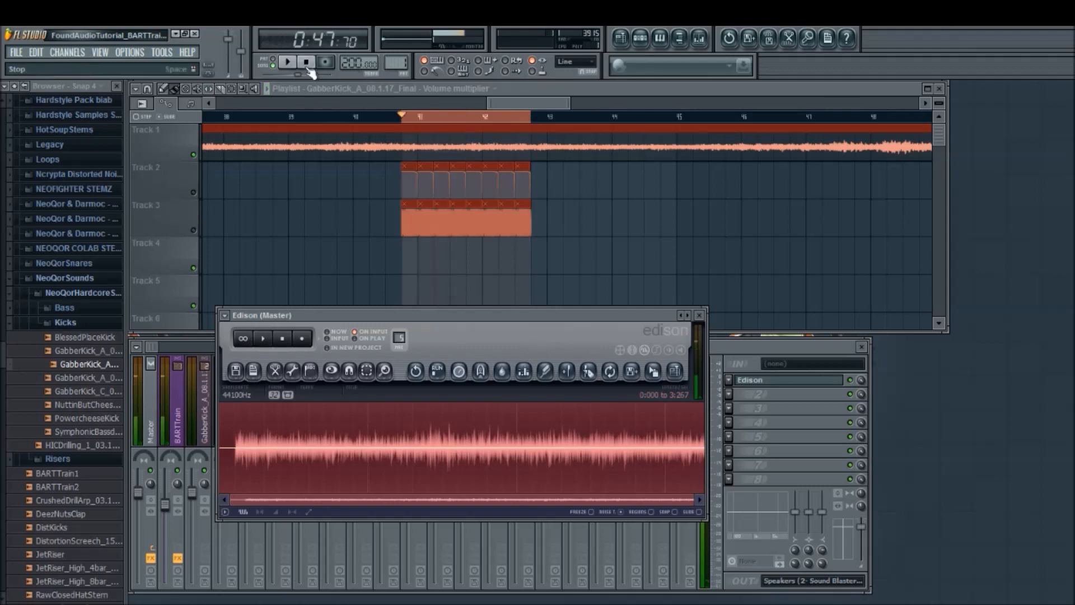
# - Play back the Edison recording, then select from about 0:095 to 2:650 and audition that span
pyautogui.click(265, 340)
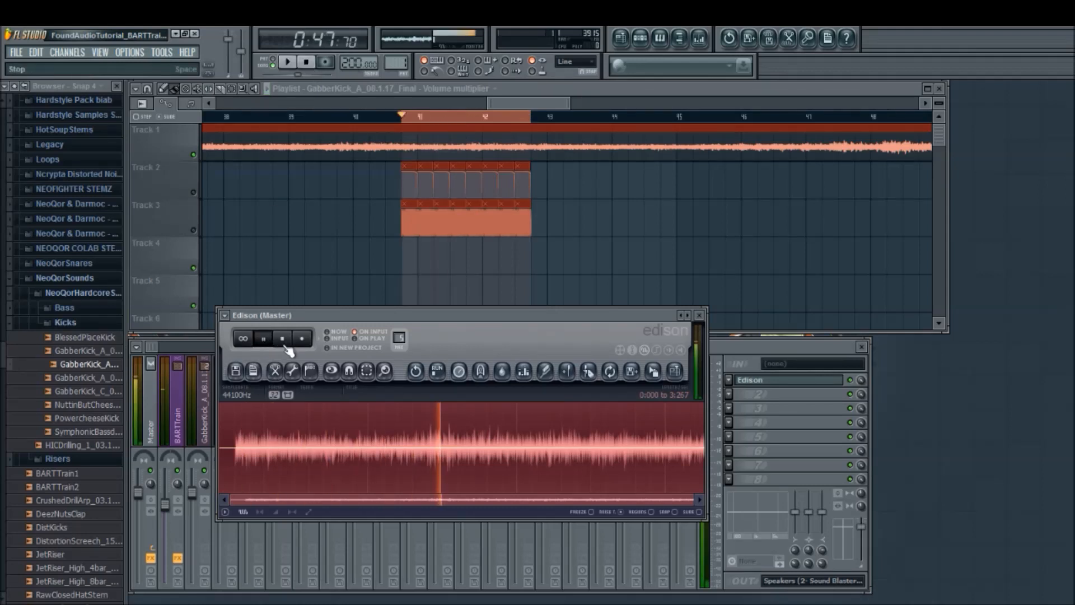
pyautogui.click(286, 342)
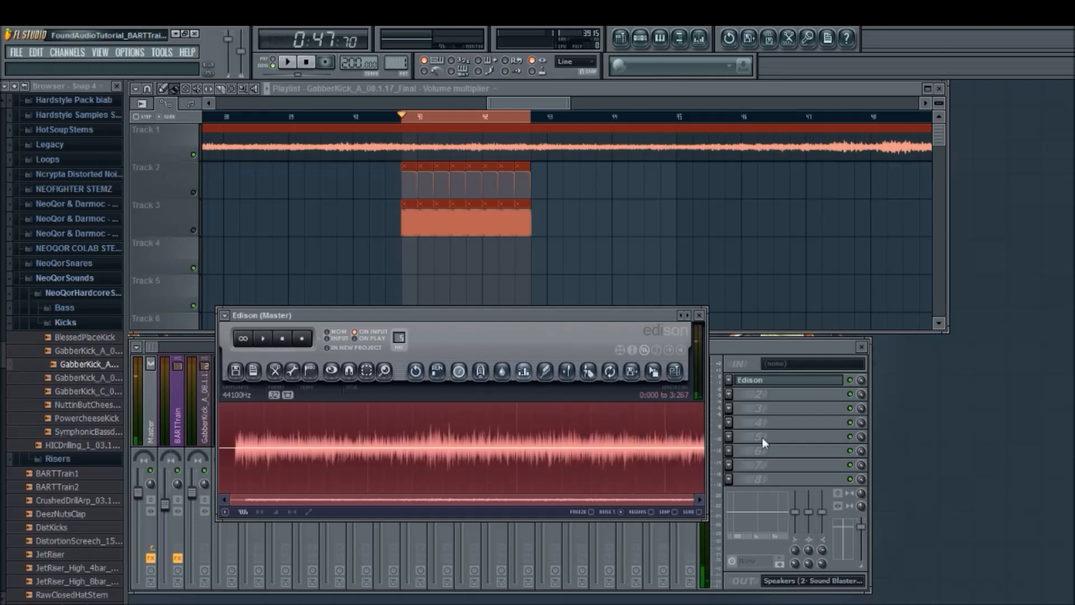
pyautogui.moveTo(703, 441); pyautogui.dragTo(623, 443)
pyautogui.click(624, 441)
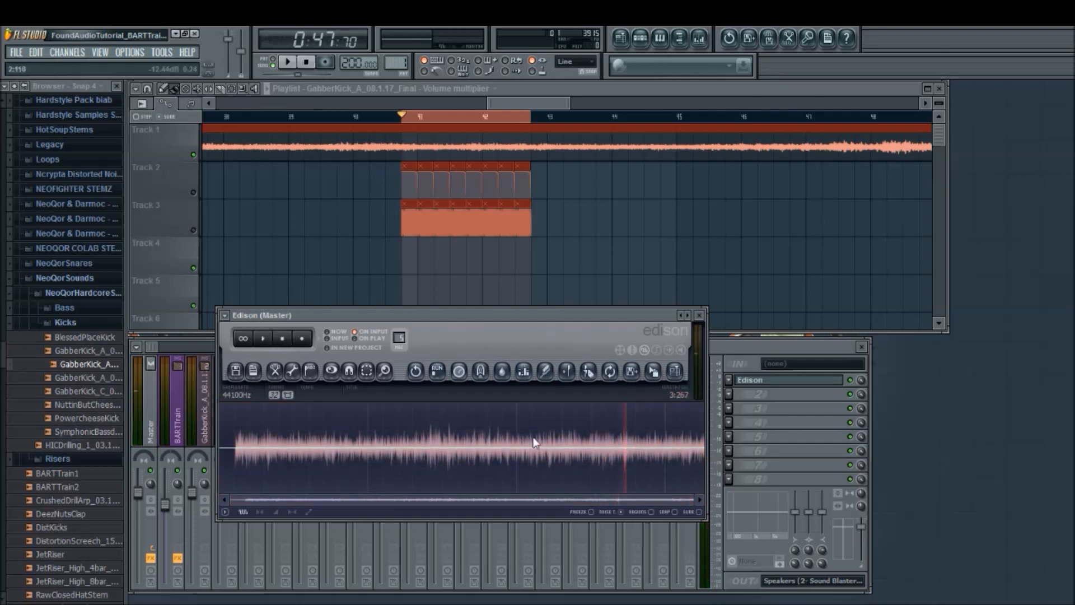
pyautogui.moveTo(233, 445); pyautogui.dragTo(613, 448)
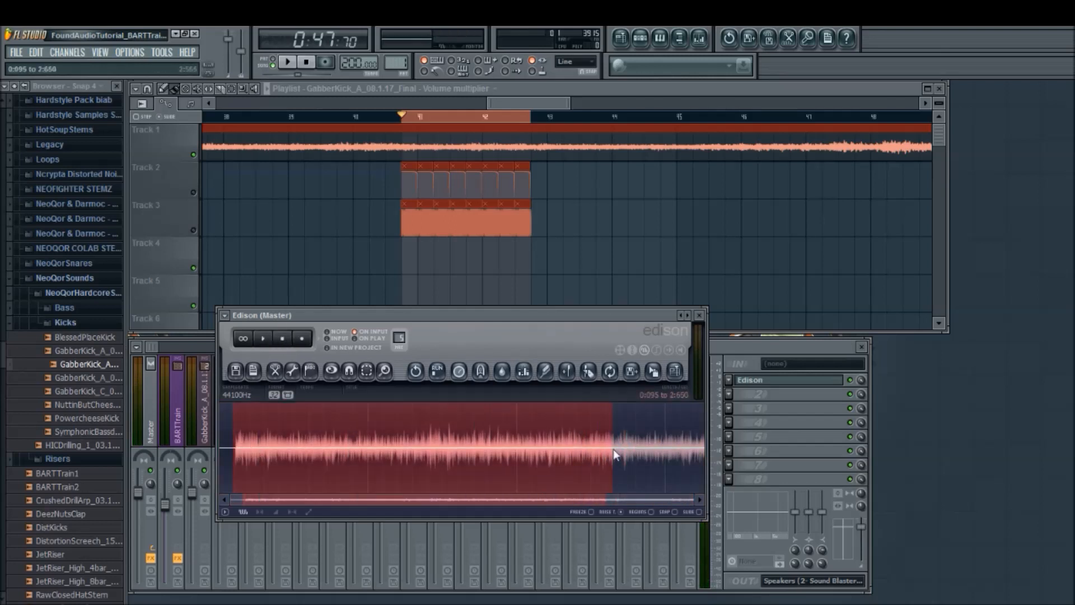
pyautogui.click(263, 338)
pyautogui.click(262, 338)
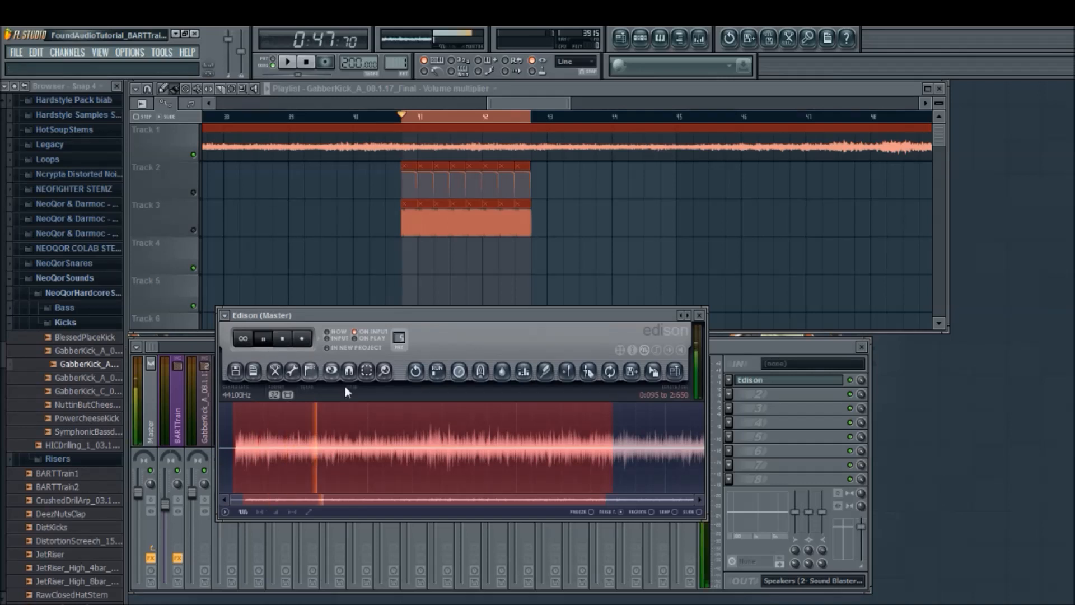
pyautogui.click(283, 339)
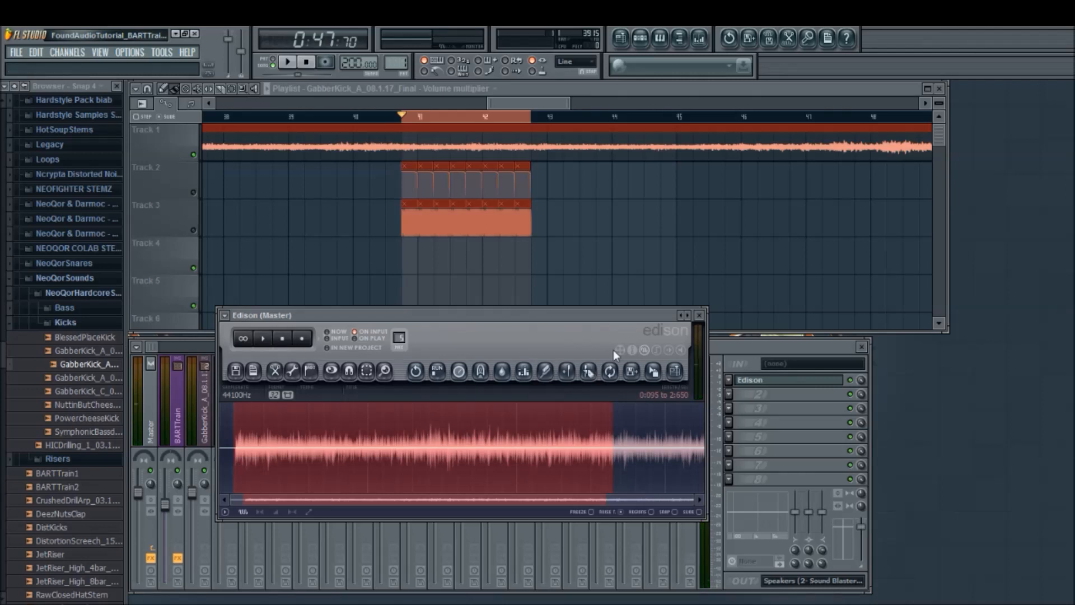
# - Extend the end of the Edison selection to about 2:724, then clear all recorded audio from Edison
pyautogui.scroll(6, 613, 350)
pyautogui.scroll(3, 613, 349)
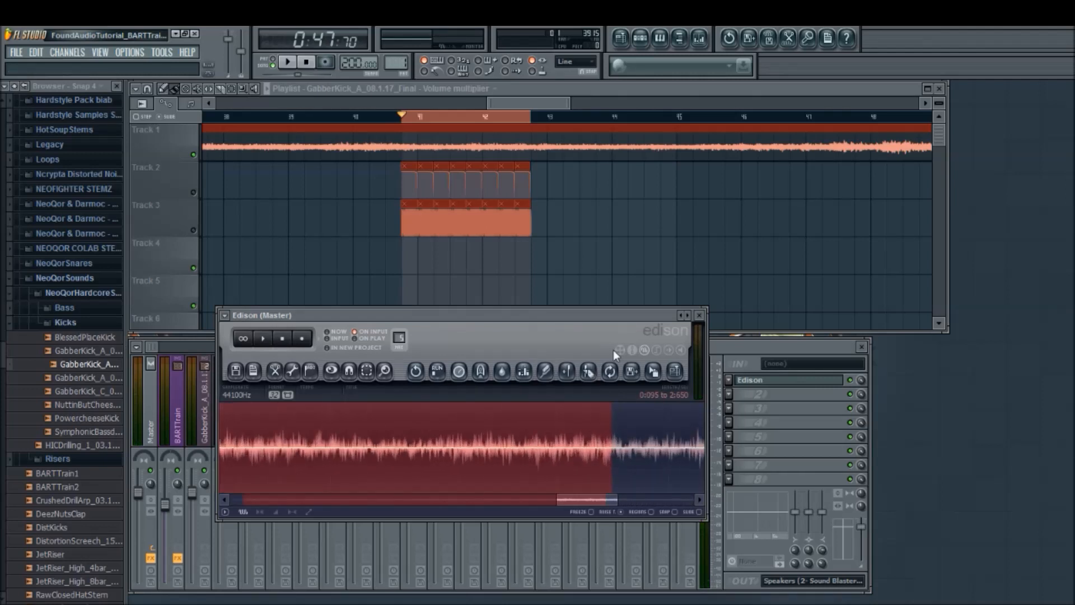
pyautogui.moveTo(569, 499)
pyautogui.mouseDown()
pyautogui.moveTo(653, 493)
pyautogui.moveTo(584, 493)
pyautogui.mouseUp()
pyautogui.moveTo(521, 456); pyautogui.dragTo(603, 458)
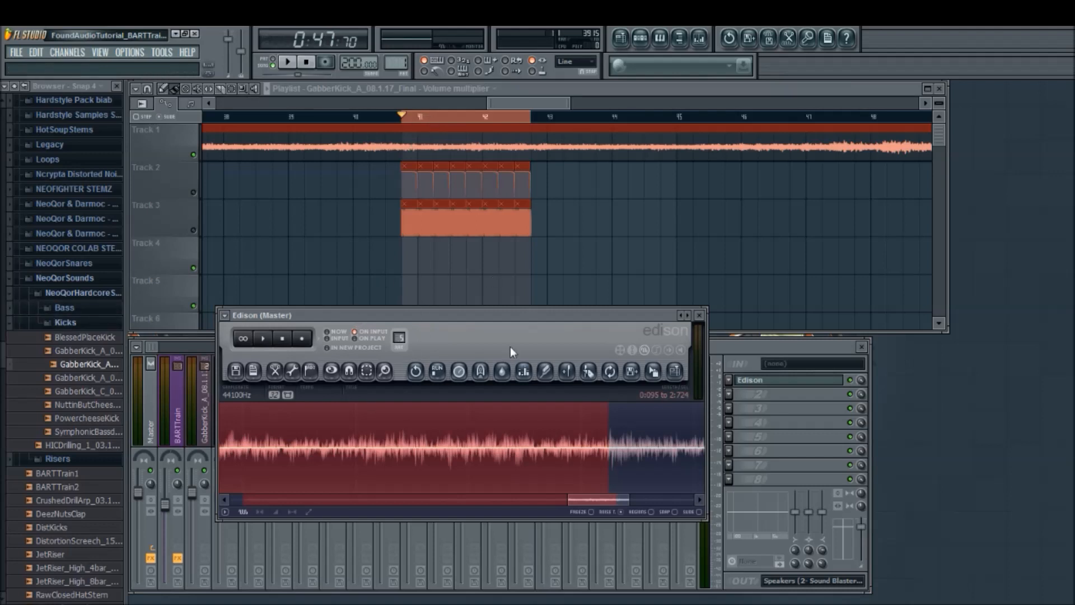
pyautogui.press('Delete')
pyautogui.press('Delete')
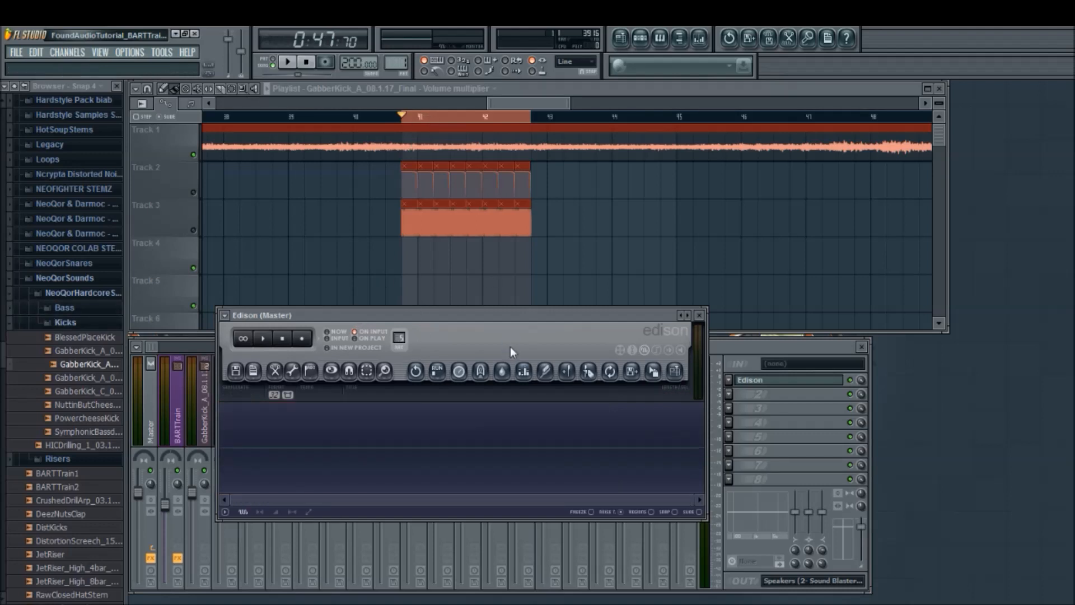
# - Clear the playlist time selection and record about 5 seconds of train audio into Edison from where the gabber kicks start
pyautogui.click(412, 121)
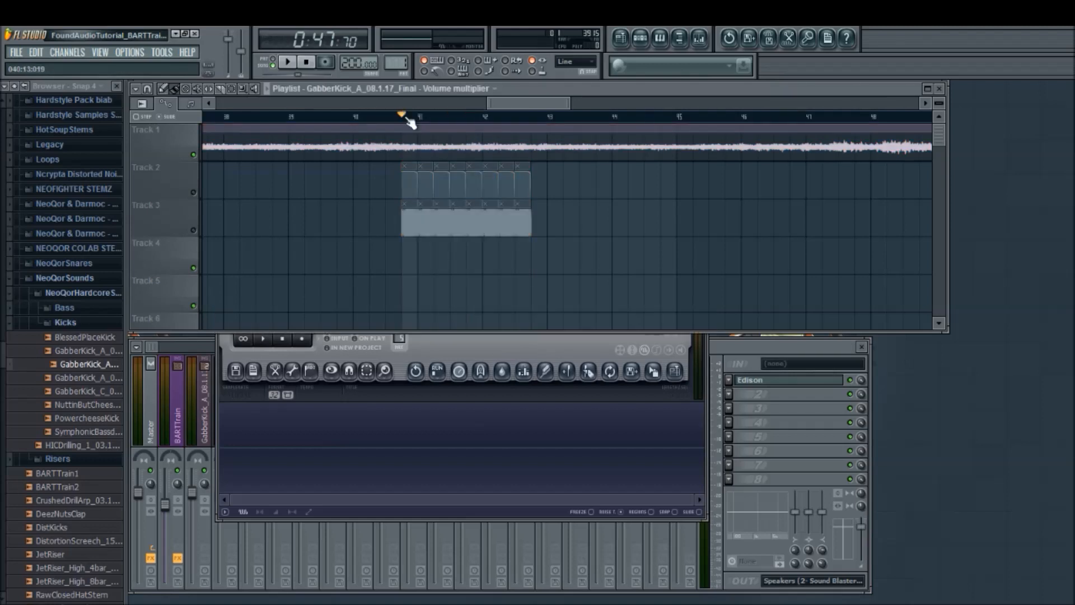
pyautogui.click(304, 341)
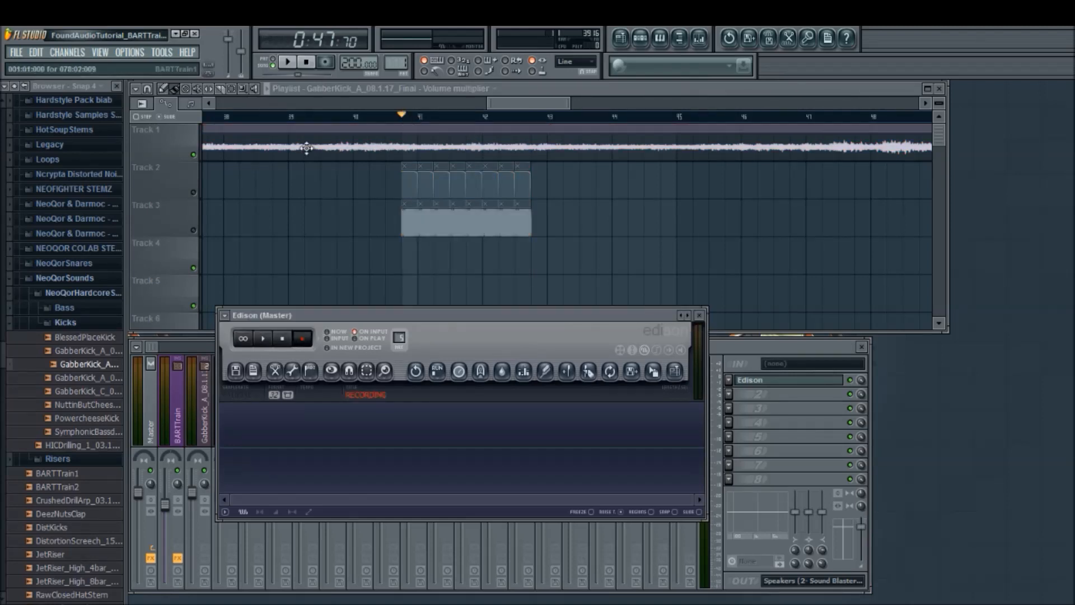
pyautogui.click(295, 64)
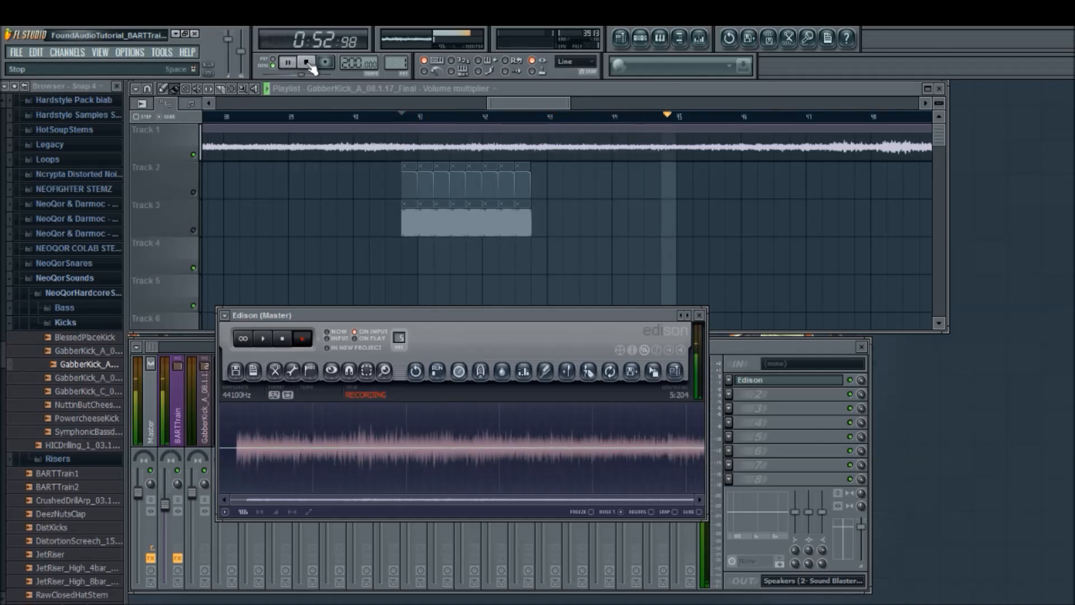
pyautogui.click(307, 63)
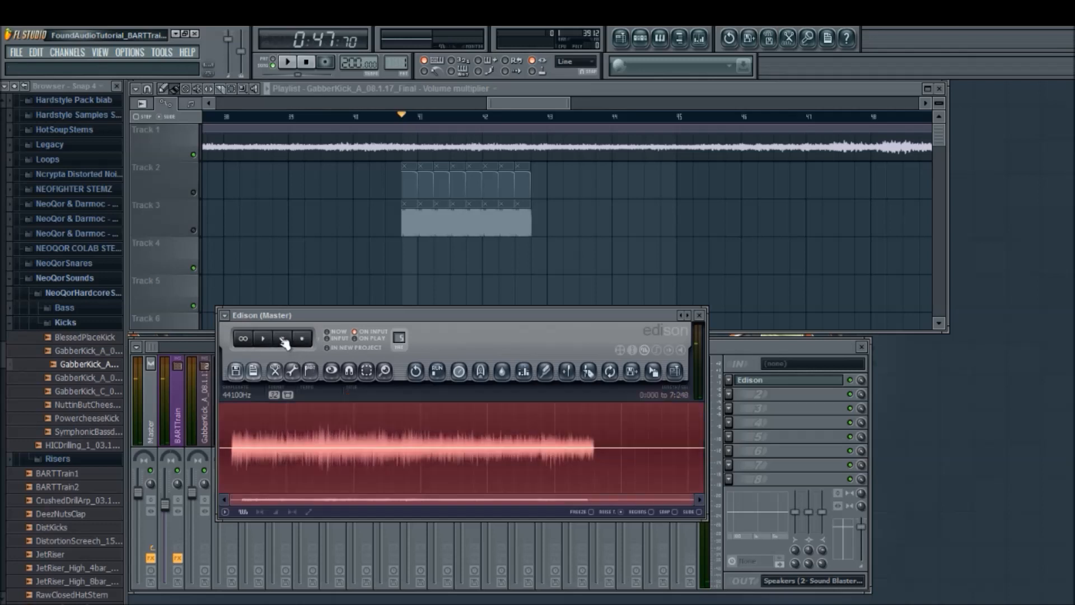
# - Select the Edison recording from about 0:161 to 3:956 and audition that span several times
pyautogui.moveTo(230, 448); pyautogui.dragTo(469, 455)
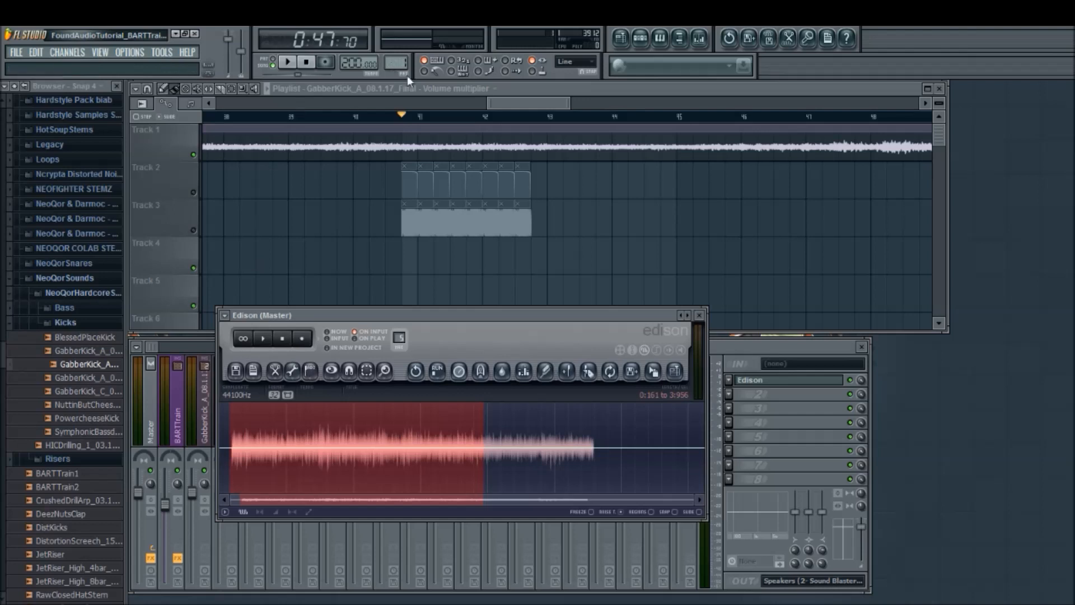
pyautogui.click(263, 339)
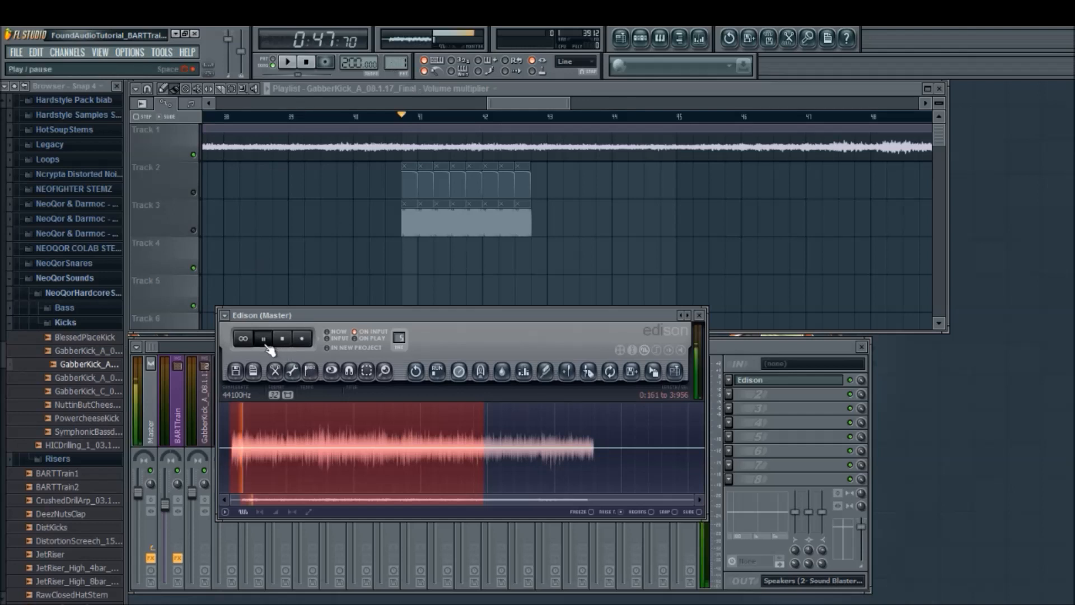
pyautogui.click(263, 338)
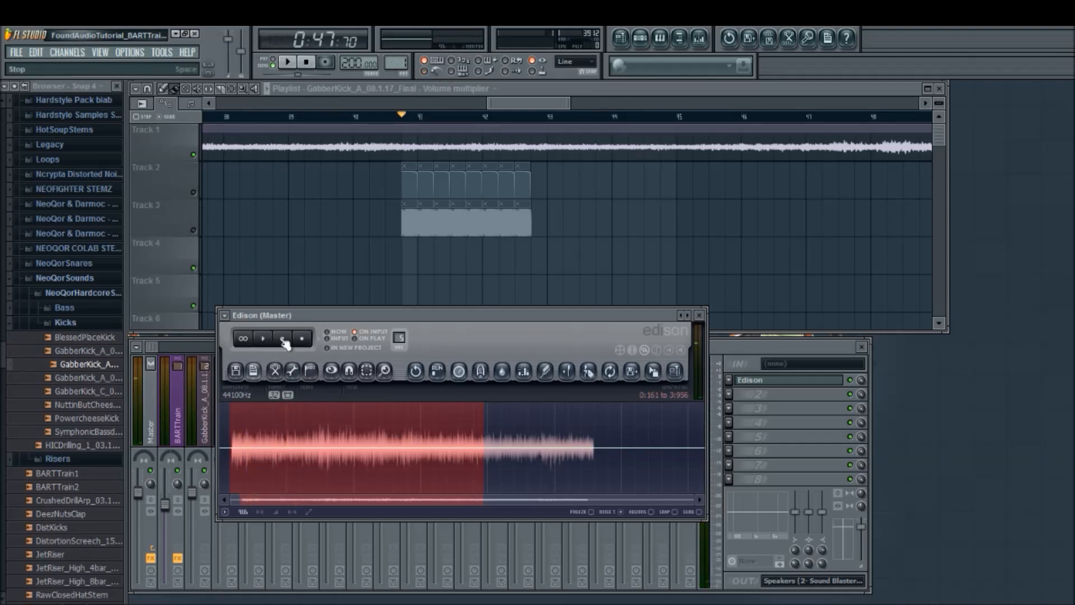
pyautogui.click(263, 338)
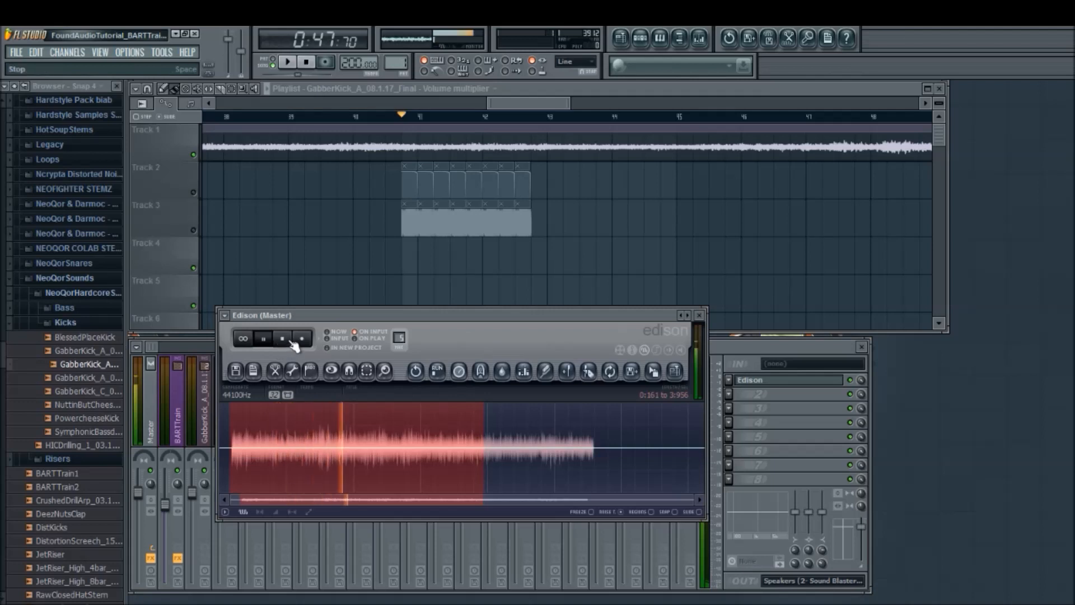
pyautogui.click(283, 338)
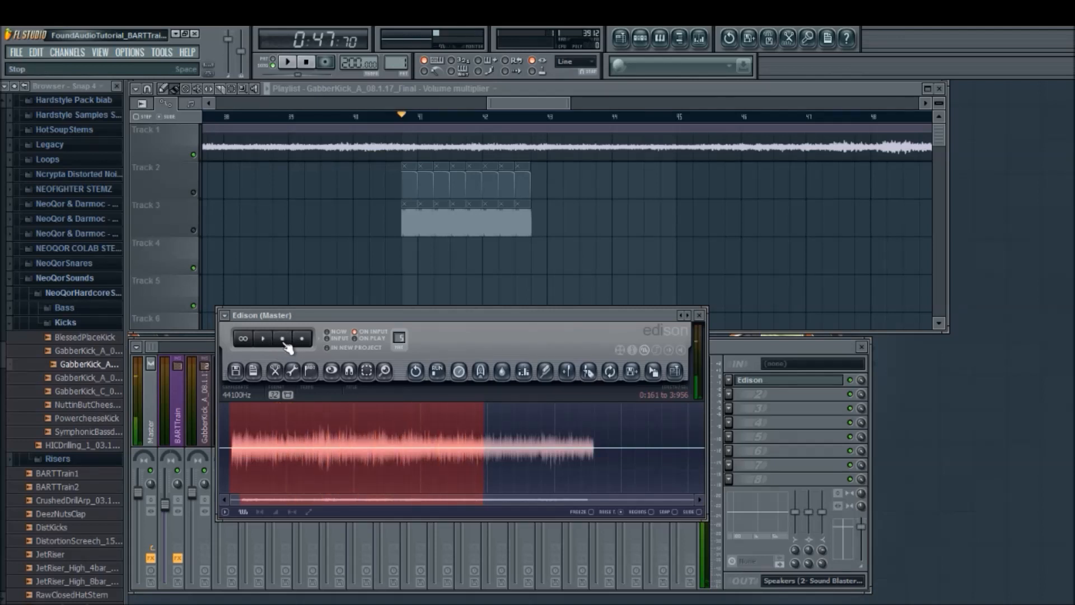
pyautogui.click(264, 339)
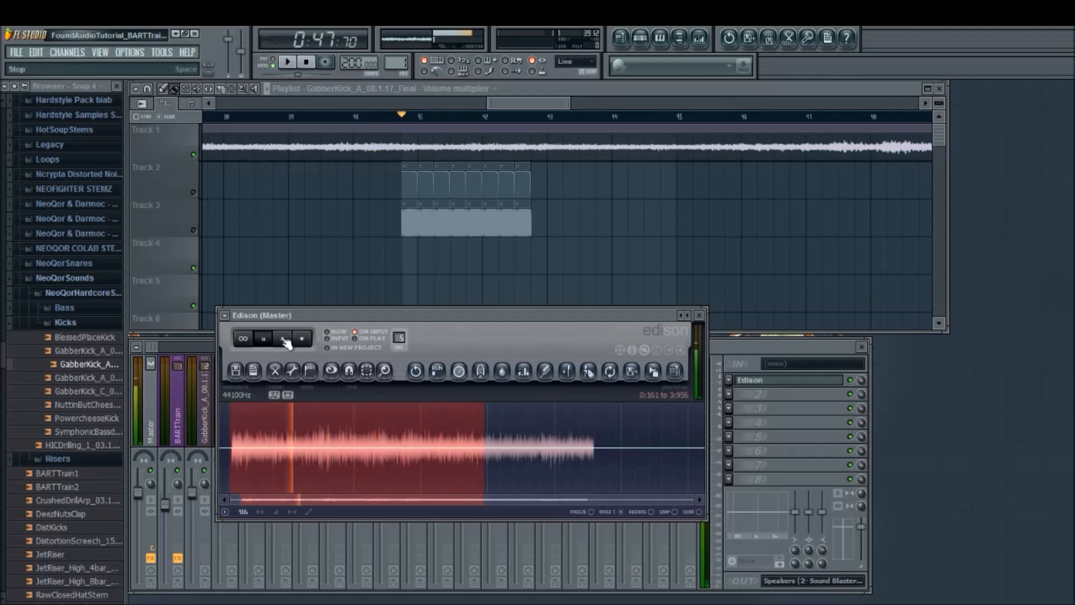
pyautogui.click(283, 338)
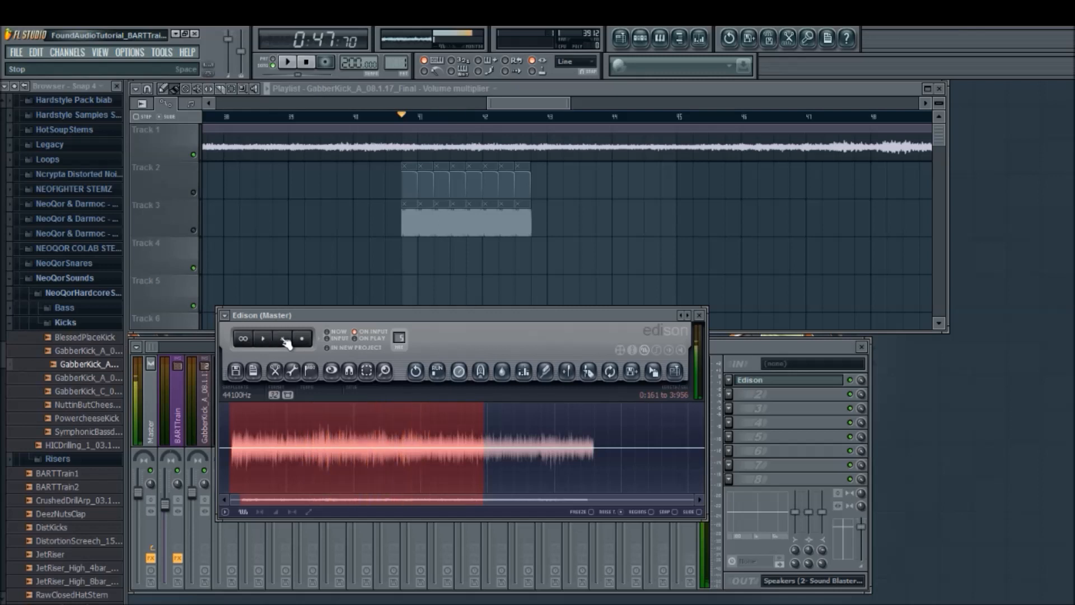
# - Shorten the Edison selection's end to about 3:030 and align its start with the audio's onset at about 0:188
pyautogui.moveTo(479, 457); pyautogui.dragTo(481, 461)
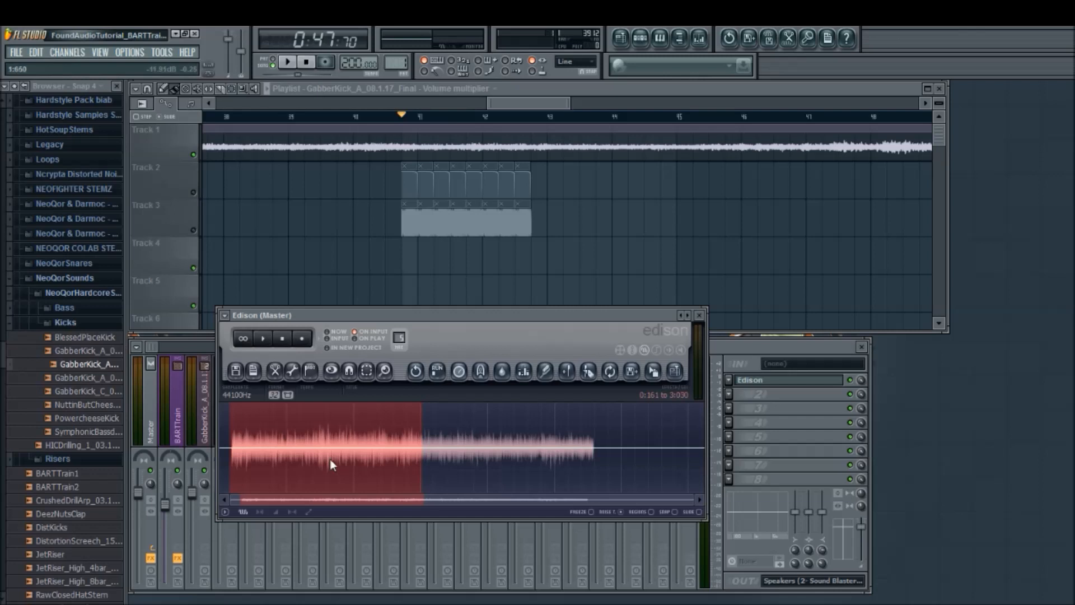
pyautogui.scroll(2, 215, 309)
pyautogui.scroll(6, 215, 309)
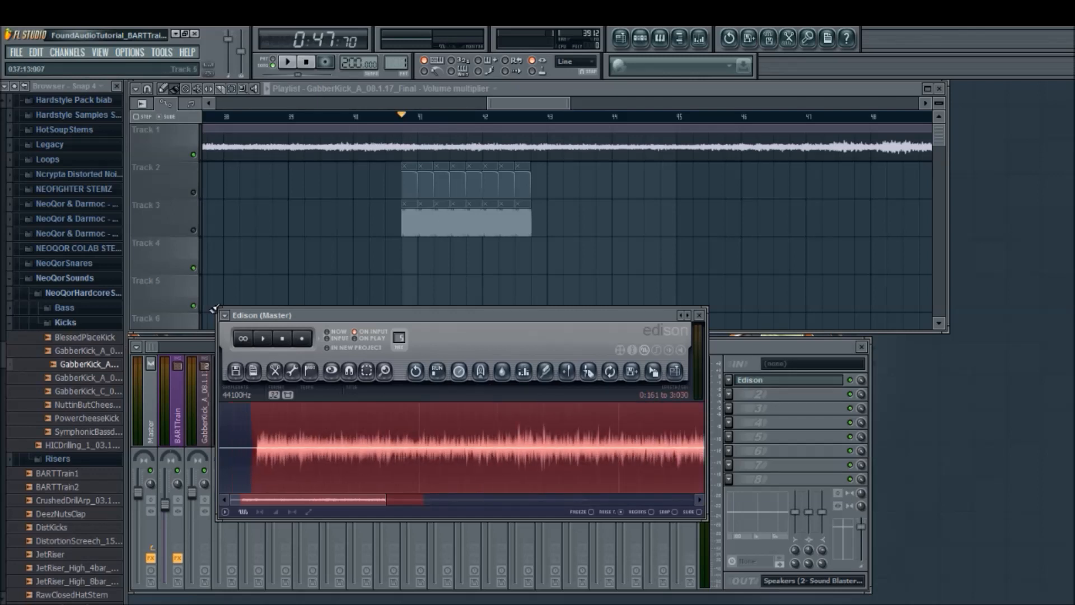
pyautogui.moveTo(315, 448); pyautogui.dragTo(322, 452)
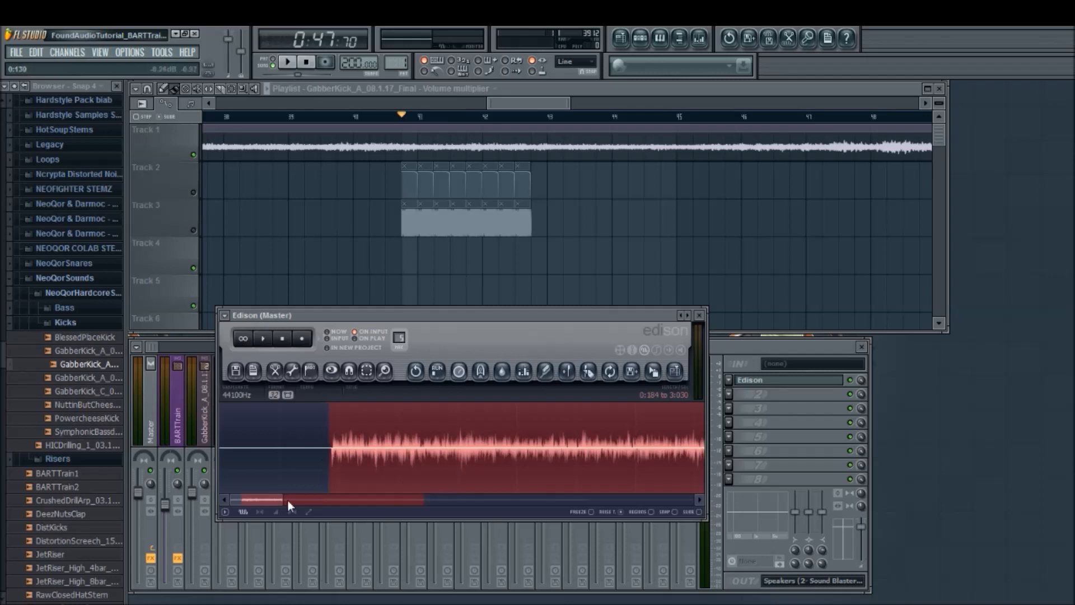
pyautogui.moveTo(256, 498); pyautogui.dragTo(227, 507)
pyautogui.scroll(6, 302, 448)
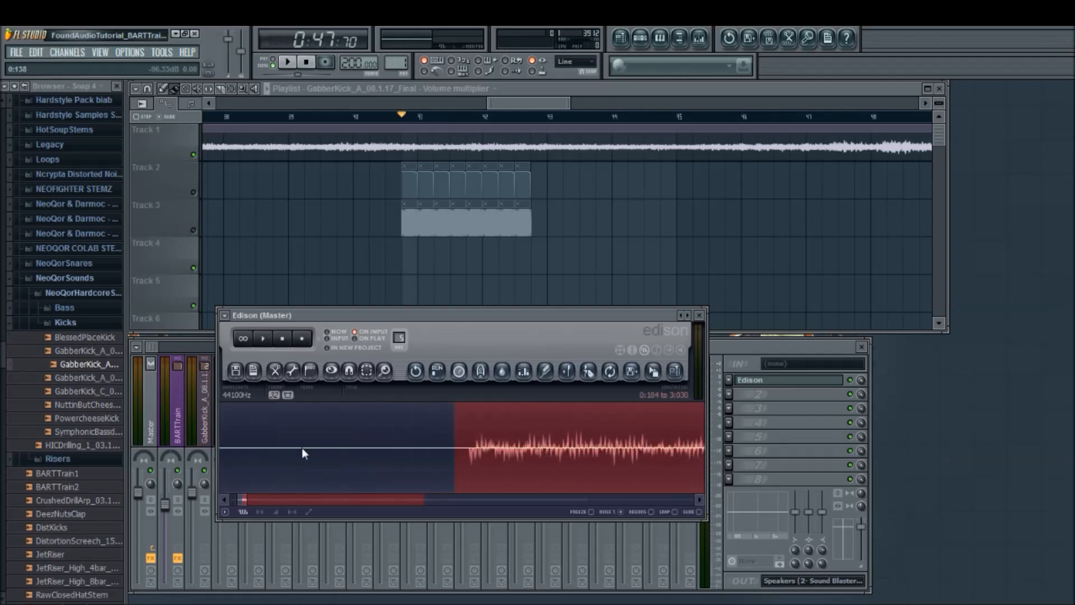
pyautogui.scroll(2, 301, 448)
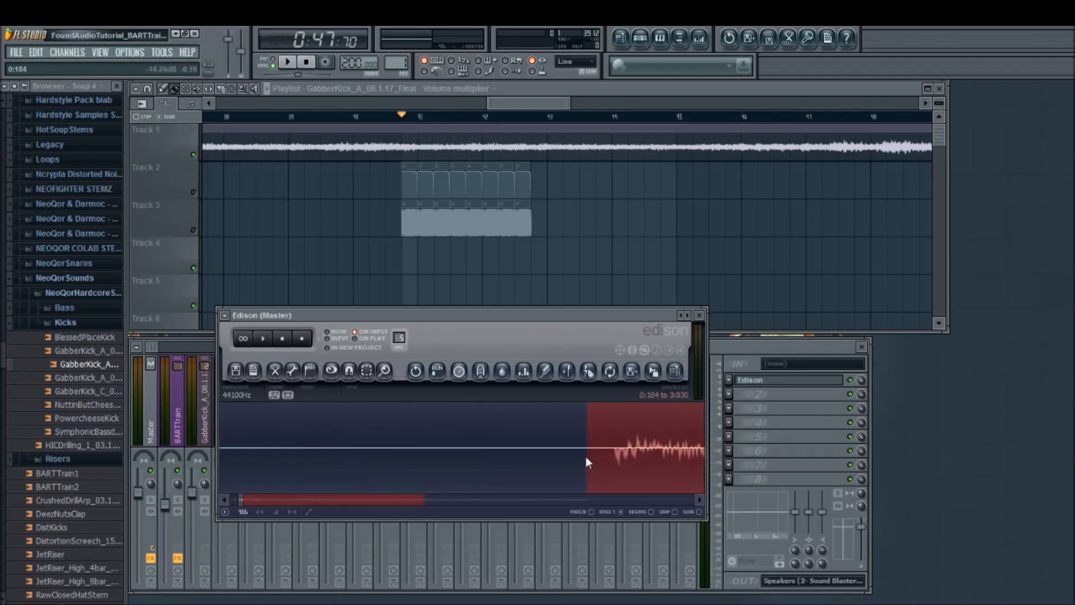
pyautogui.moveTo(587, 457); pyautogui.dragTo(611, 462)
# - Trim the Edison recording down to the selected span
pyautogui.scroll(-5, 613, 461)
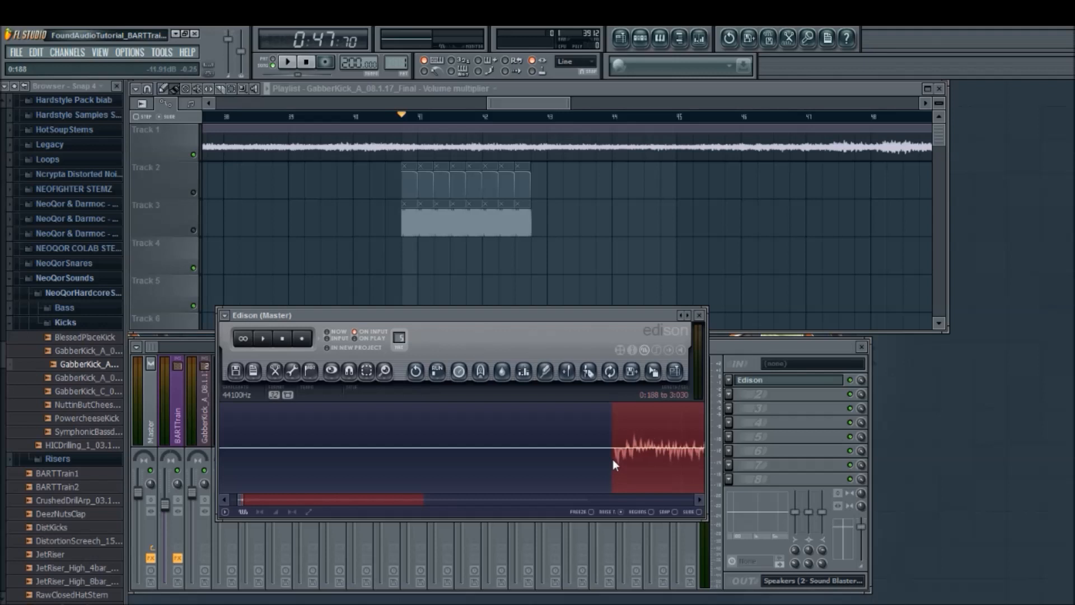
pyautogui.scroll(-3, 613, 459)
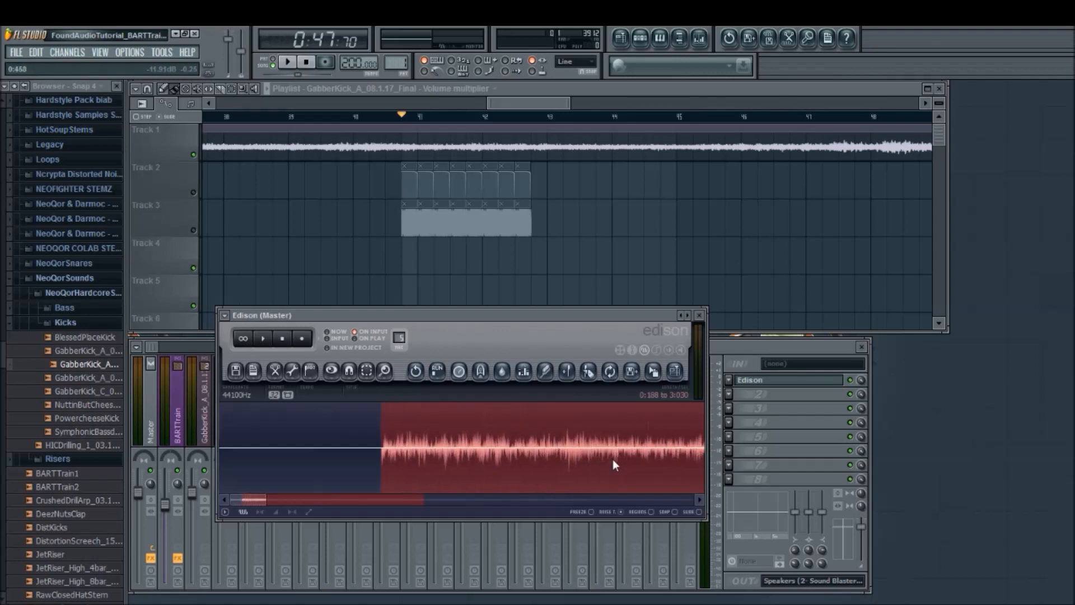
pyautogui.scroll(-3, 613, 459)
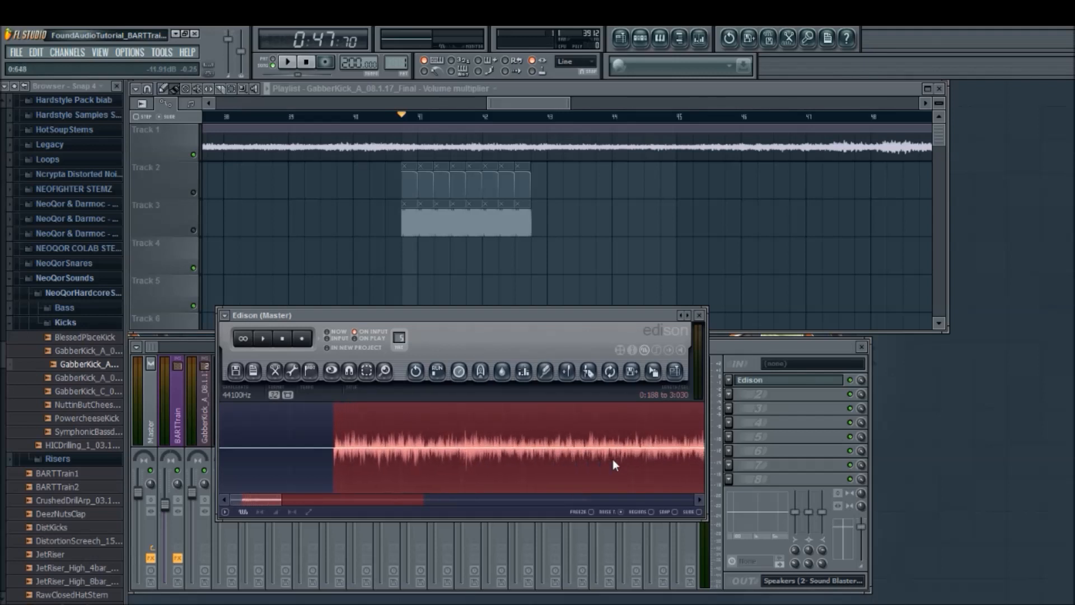
pyautogui.scroll(-3, 613, 459)
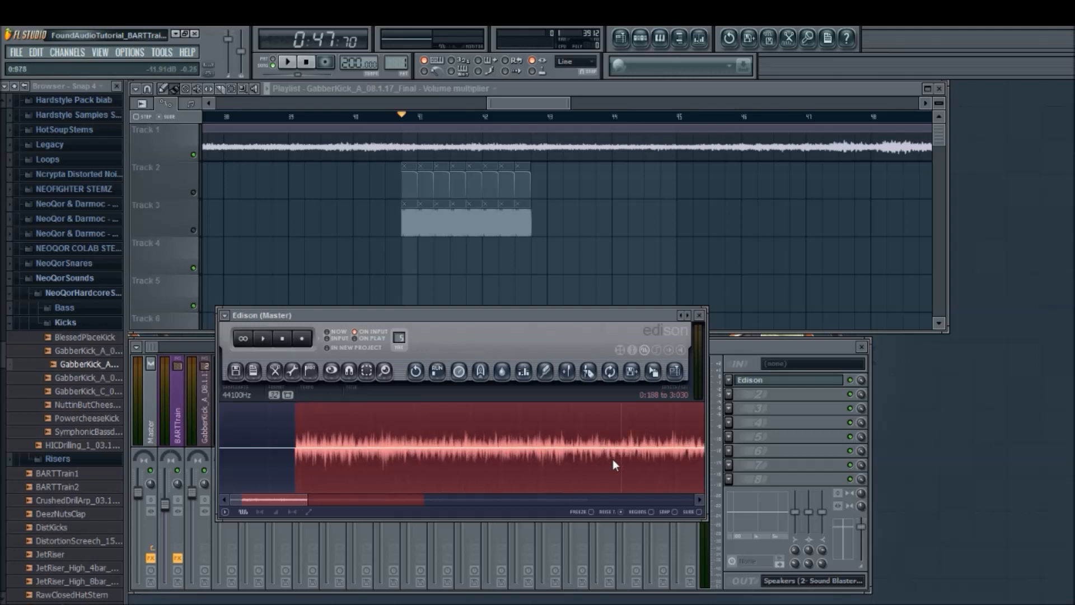
pyautogui.scroll(-2, 613, 459)
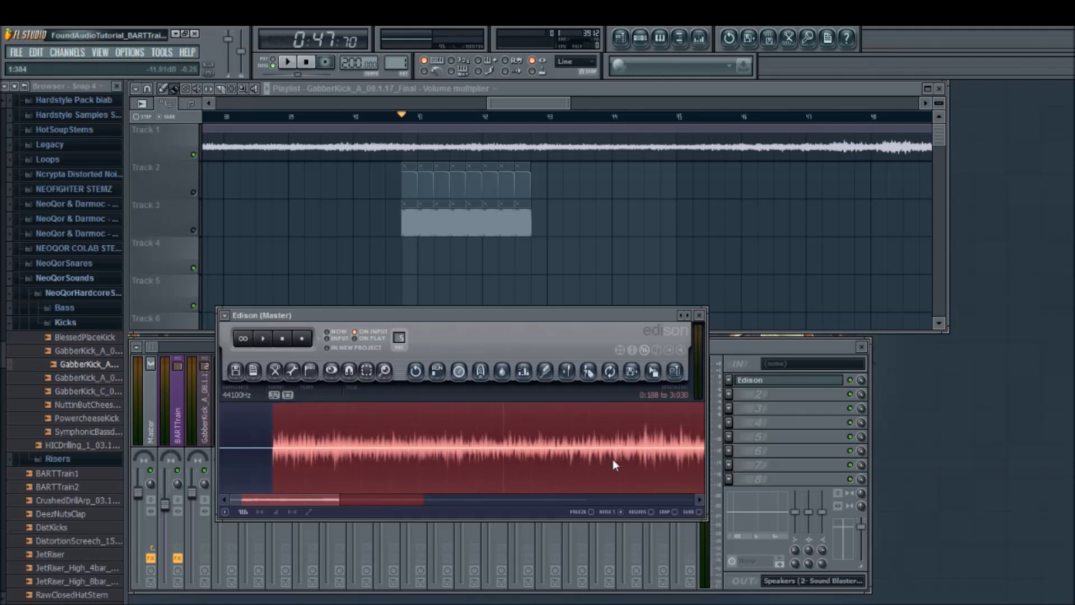
pyautogui.moveTo(342, 500); pyautogui.dragTo(546, 496)
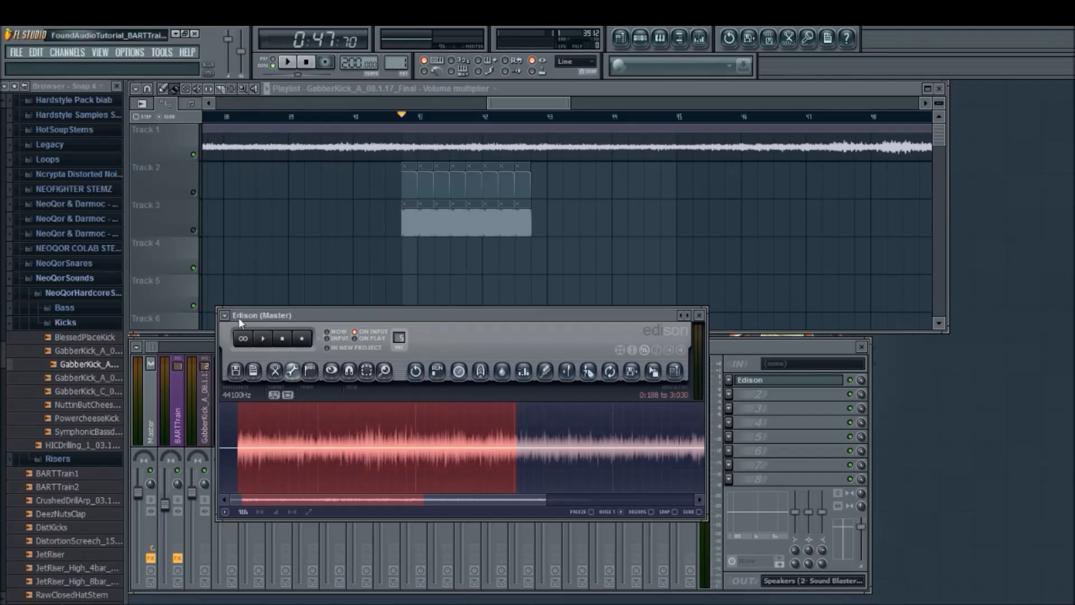
pyautogui.click(313, 544)
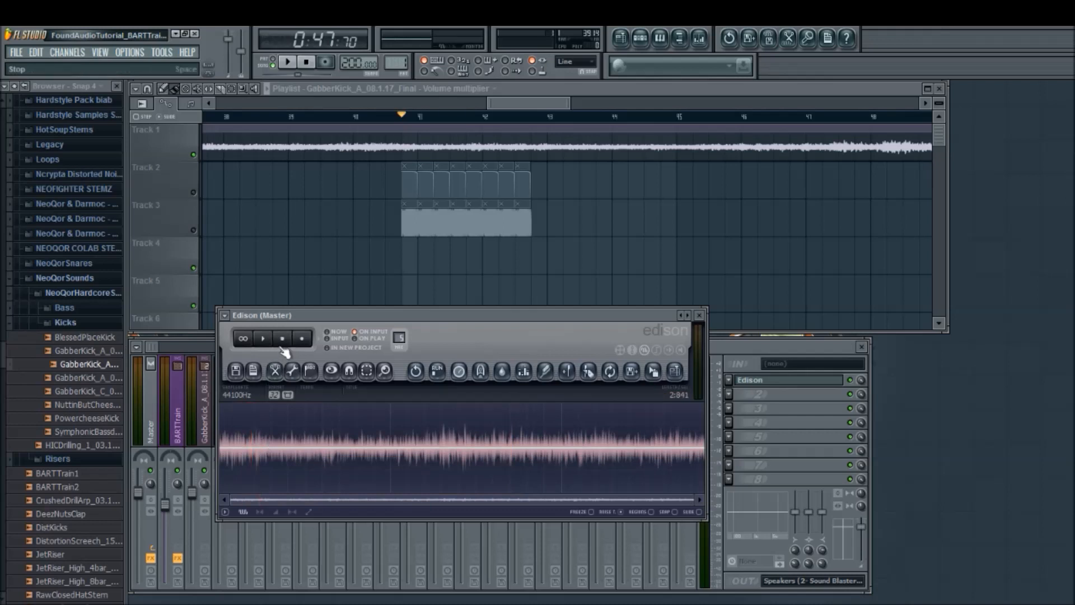
# - Select the whole trimmed sample in Edison and play it back
pyautogui.hotkey('ctrl', 'a')
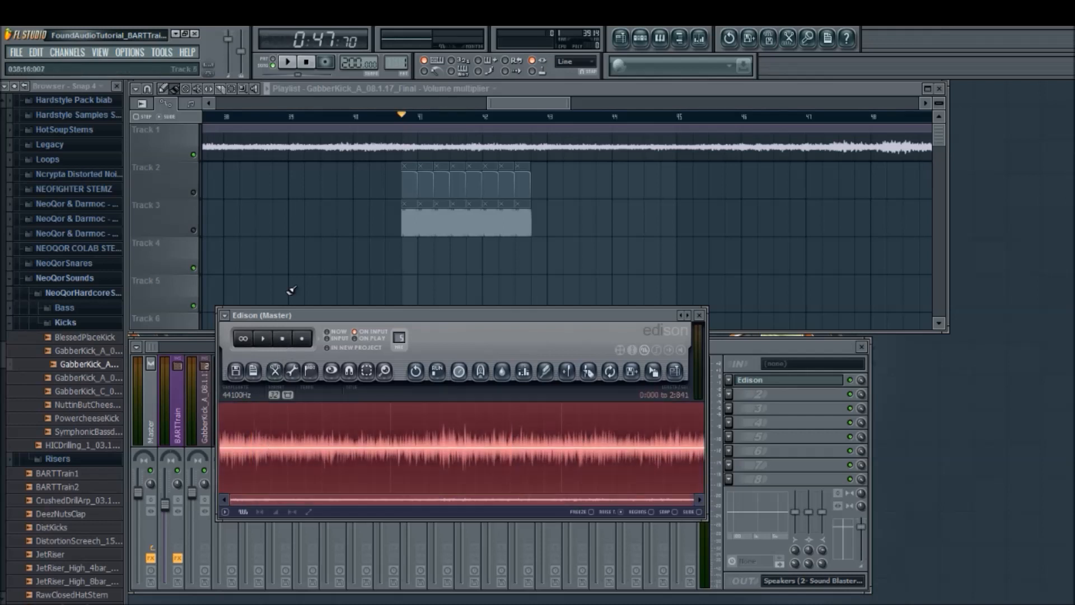
pyautogui.click(265, 340)
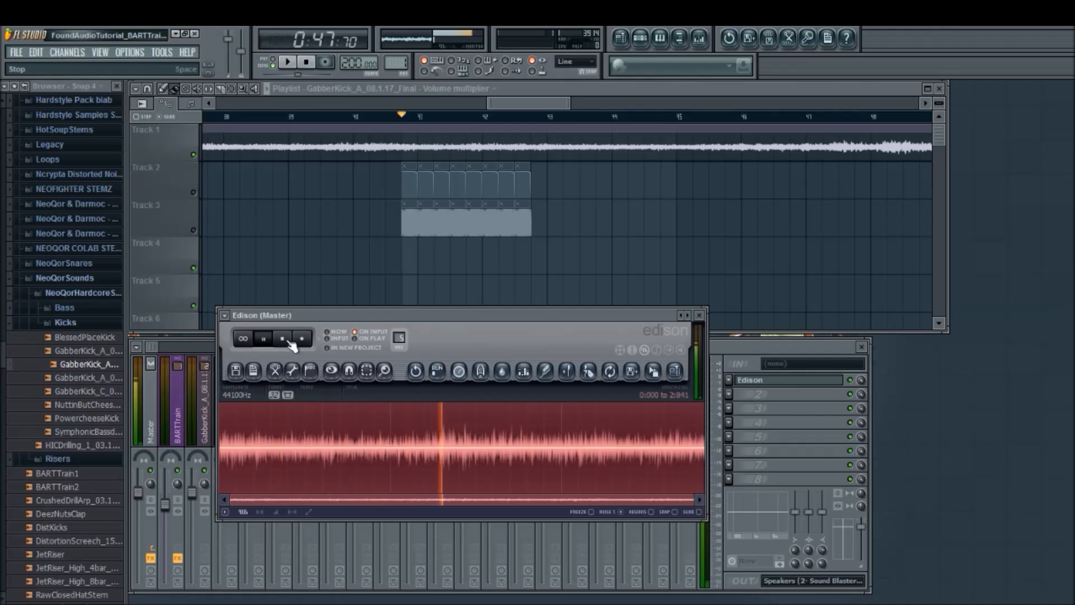
pyautogui.click(286, 339)
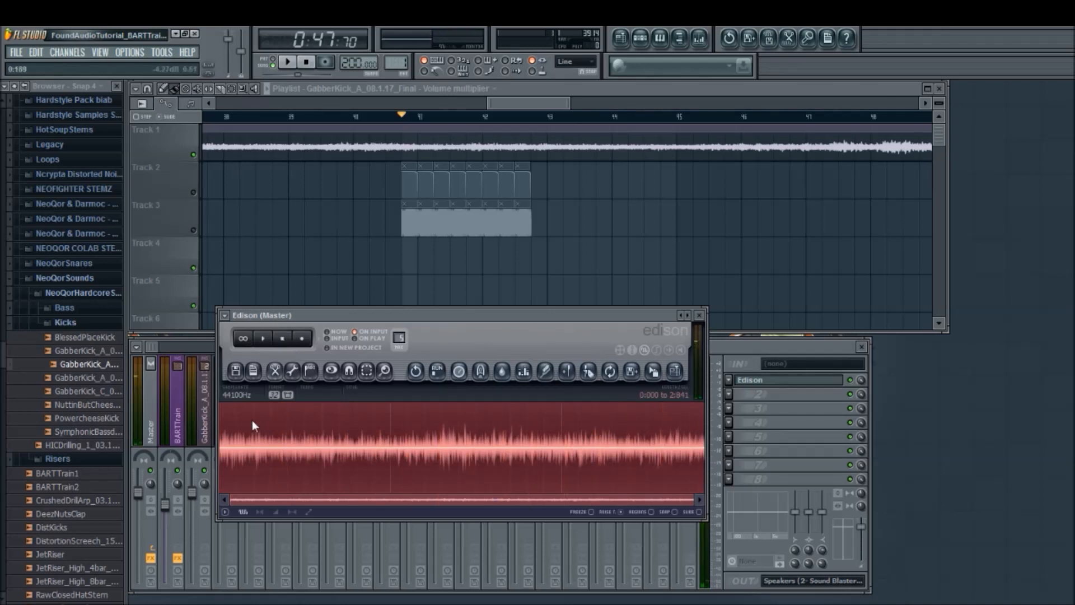
# - Select the sample's opening from 0:000 to about 0:011, then its final stretch from about 2:813 to 2:841
pyautogui.click(221, 445)
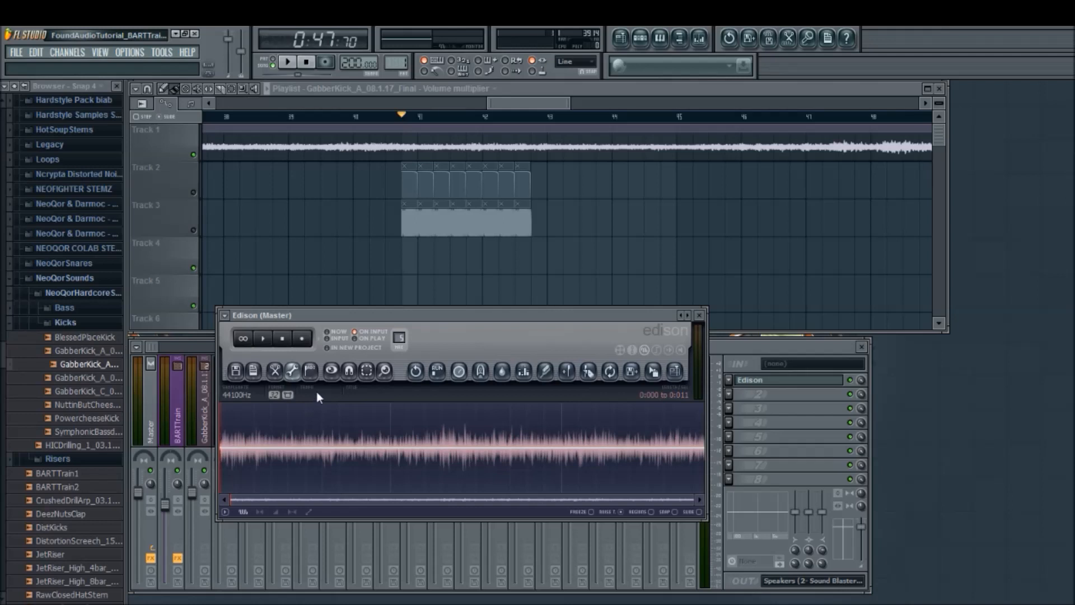
pyautogui.doubleClick(701, 446)
pyautogui.moveTo(699, 447); pyautogui.dragTo(703, 451)
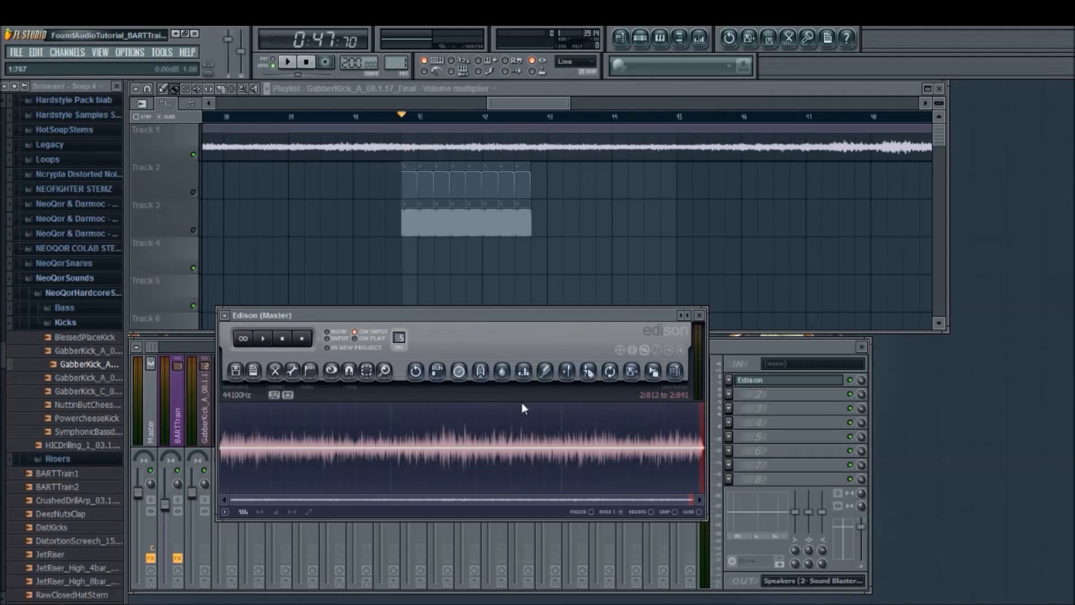
# - Save the whole sample as BARTScreechRaw and send it to the playlist as an audio clip
pyautogui.hotkey('ctrl', 'a')
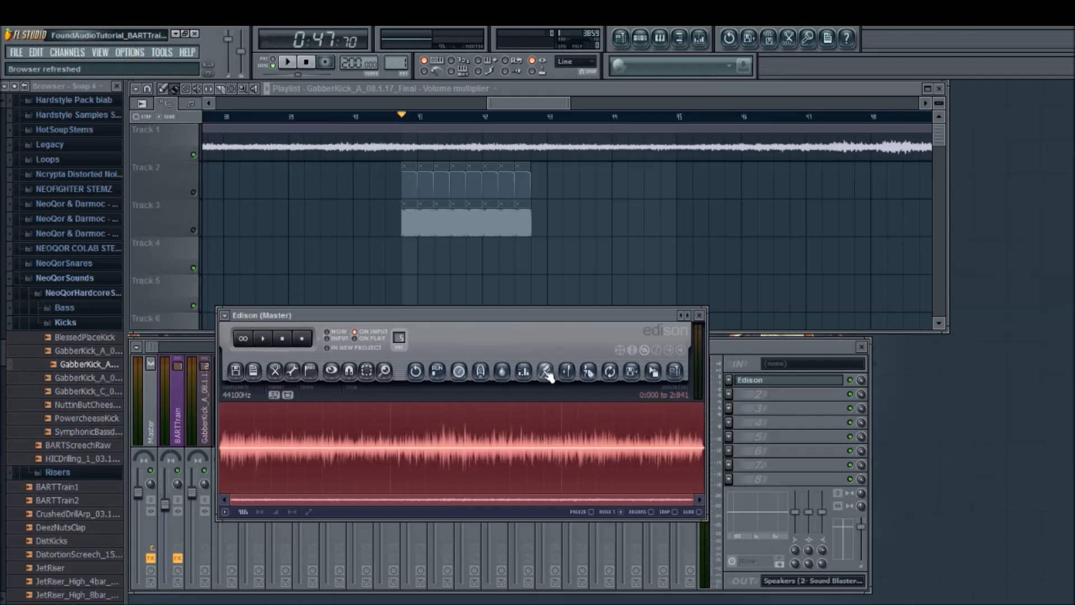
pyautogui.click(676, 372)
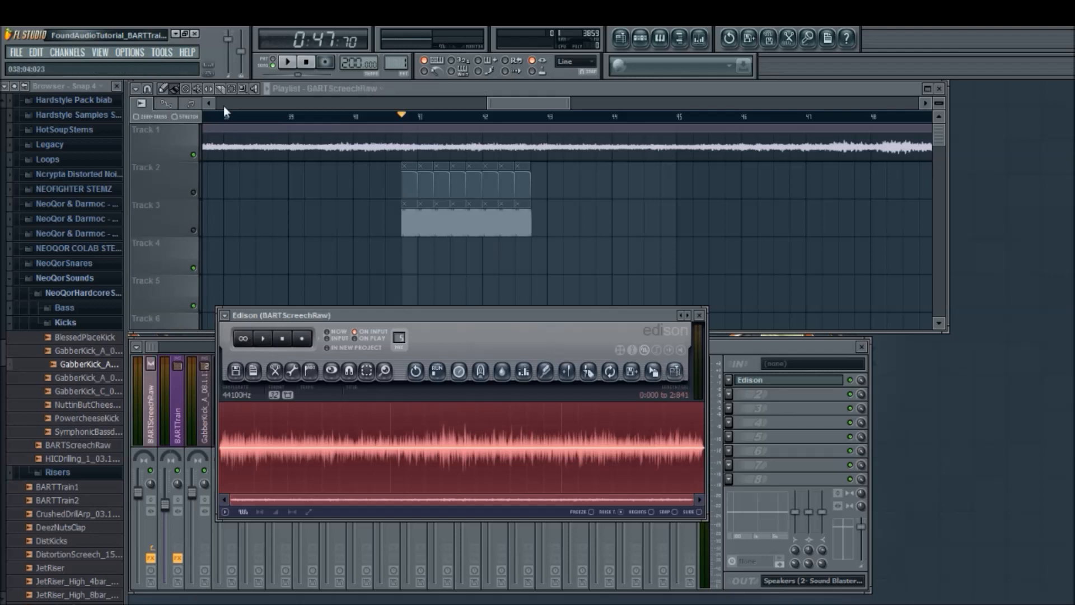
# - Mute the BARTTrain1 track and insert an empty playlist track directly beneath it
pyautogui.moveTo(426, 104); pyautogui.dragTo(353, 104)
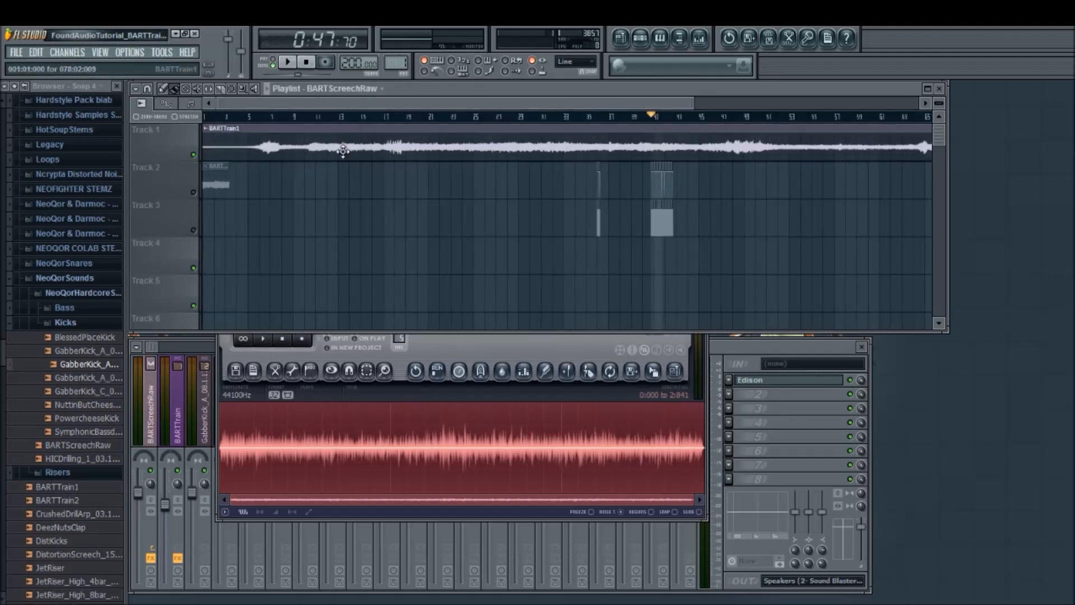
pyautogui.click(194, 155)
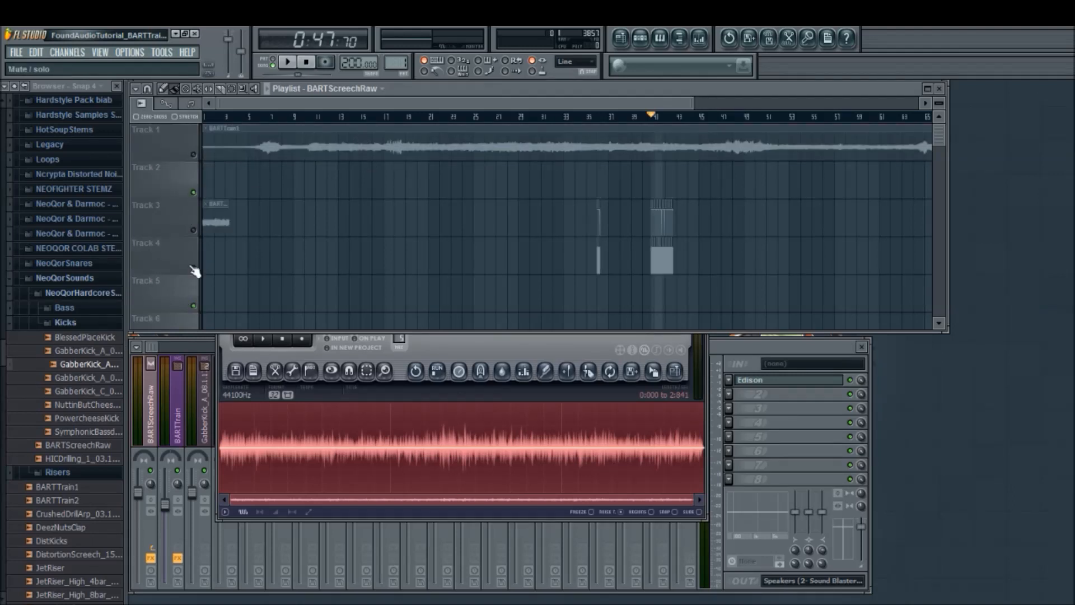
pyautogui.scroll(-1, 281, 213)
pyautogui.scroll(1, 281, 214)
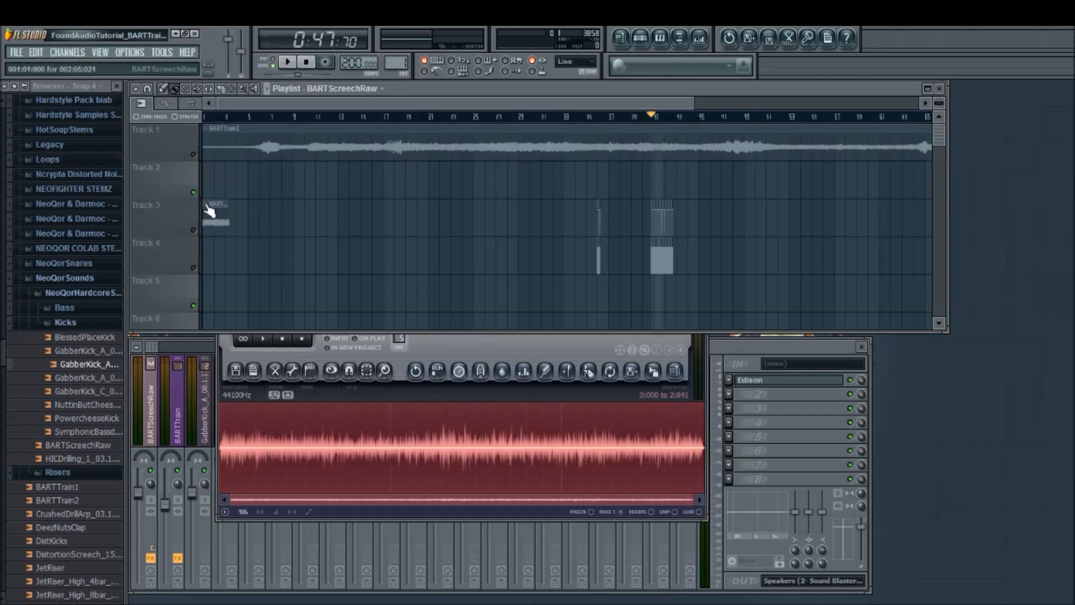
# - Move the BARTScreechRaw clip to Track 2 at the start of the gabber kicks, then open the step sequencer
pyautogui.moveTo(212, 215); pyautogui.dragTo(664, 166)
pyautogui.moveTo(679, 103); pyautogui.dragTo(609, 183)
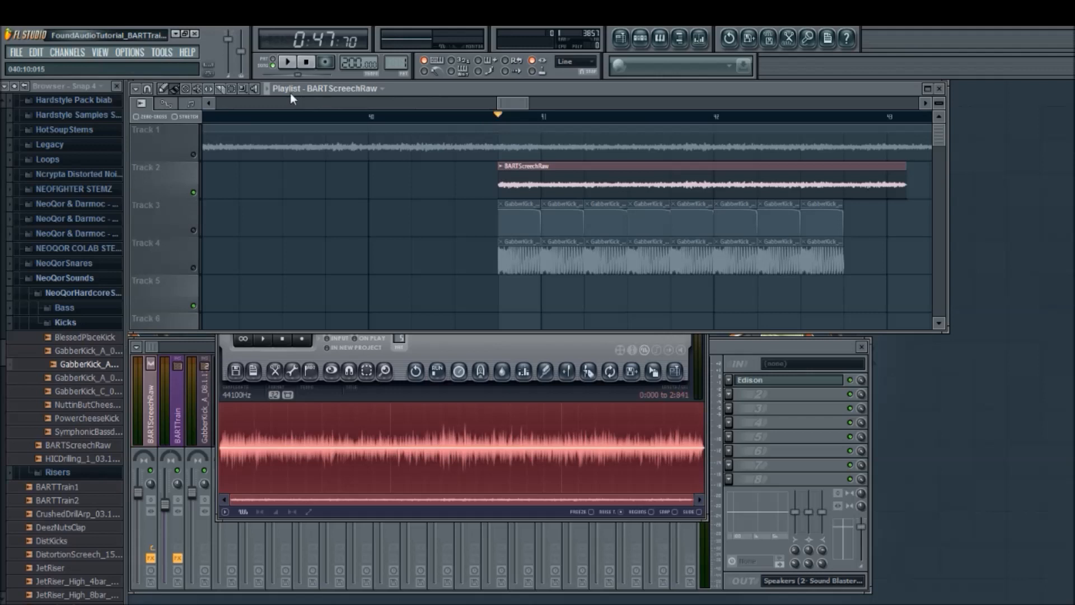
pyautogui.click(641, 37)
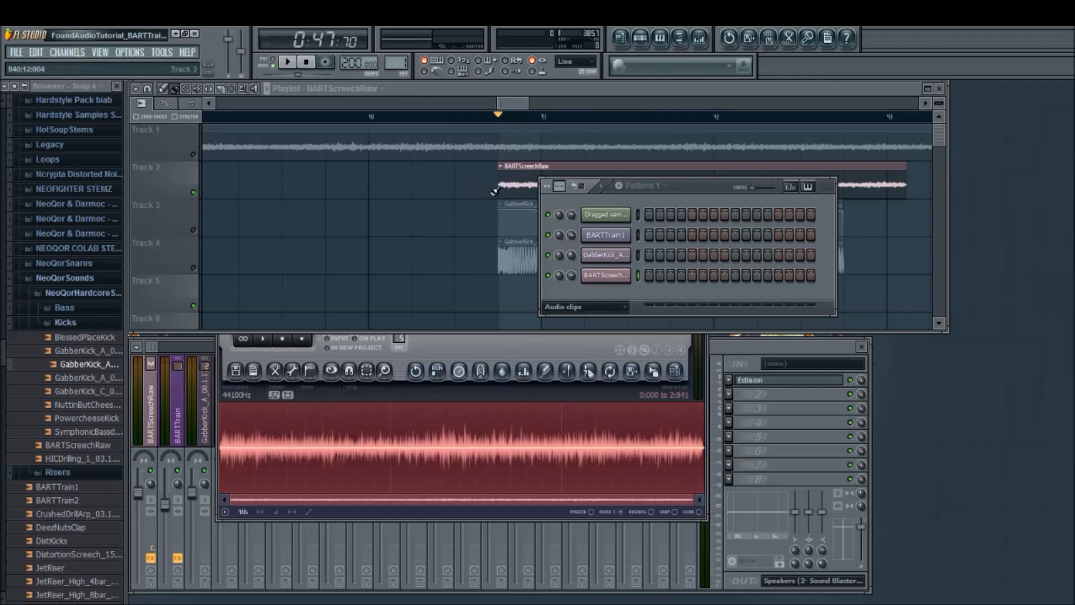
# - Route the BARTScreechRaw channel to mixer Insert 3 and move that mixer track one place left, beside BARTTrain
pyautogui.click(445, 344)
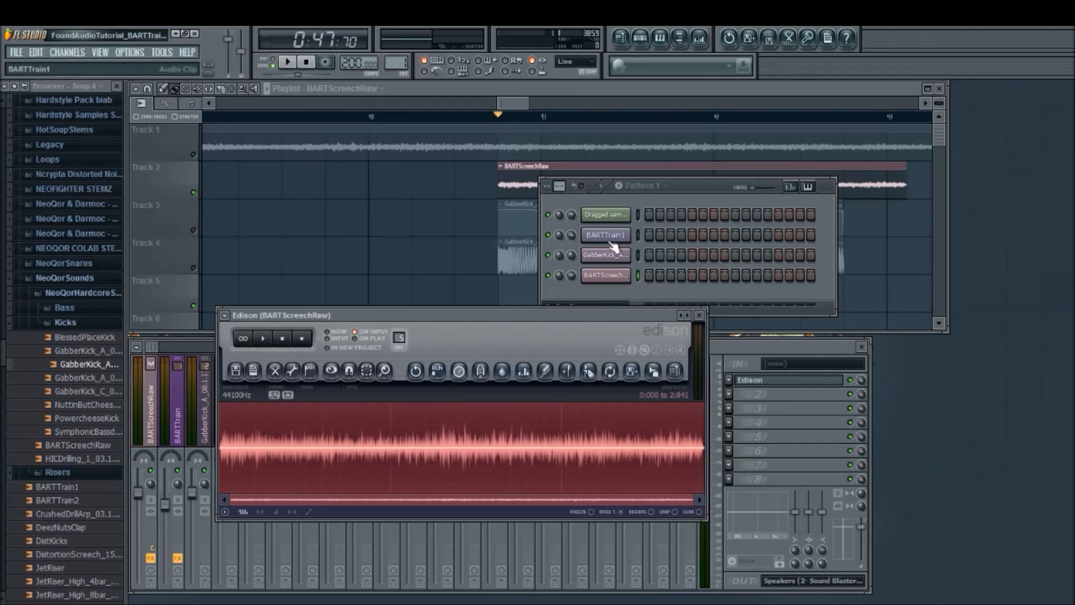
pyautogui.click(594, 291)
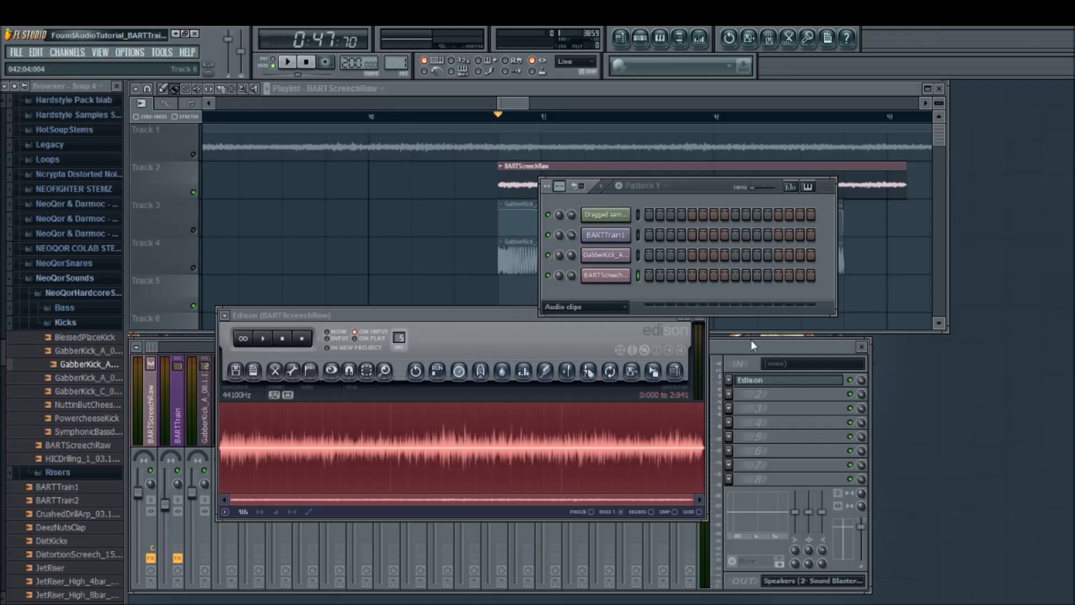
pyautogui.click(751, 351)
pyautogui.click(234, 407)
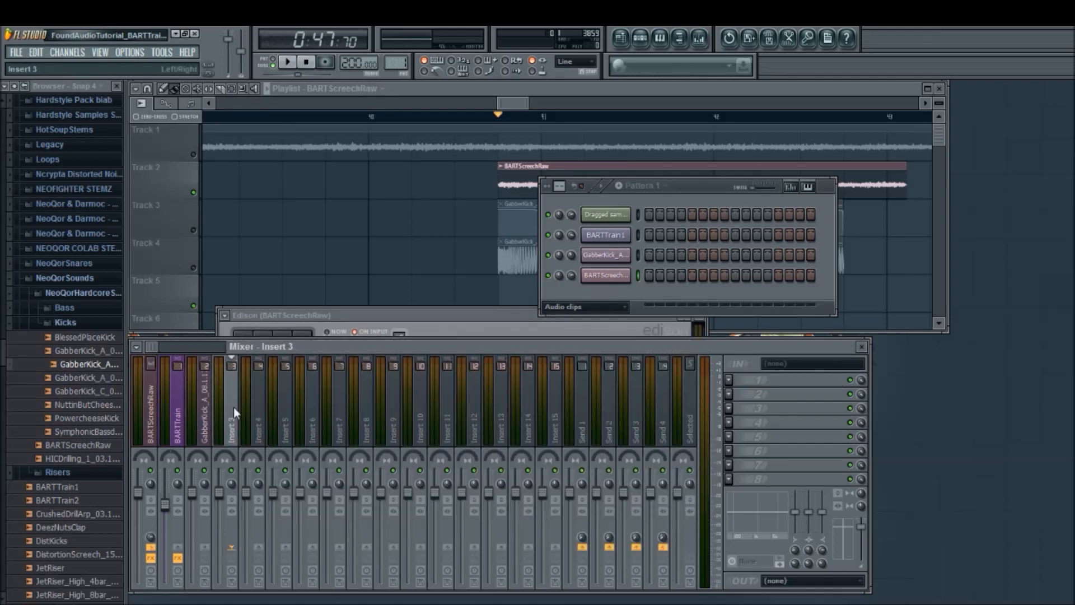
pyautogui.hotkey('ctrl', 'l')
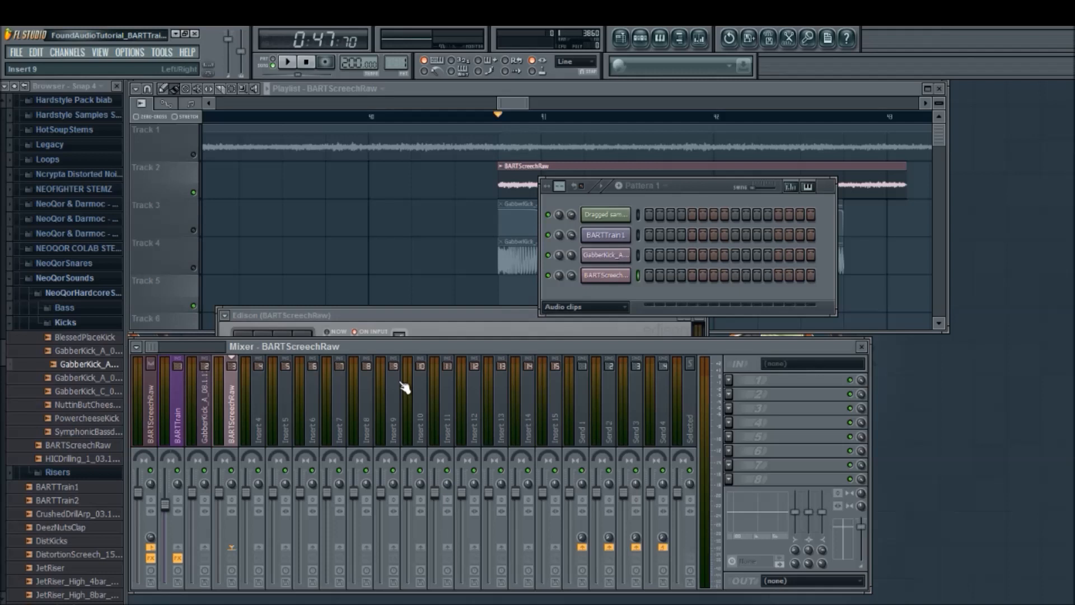
pyautogui.hotkey('alt', 'Left')
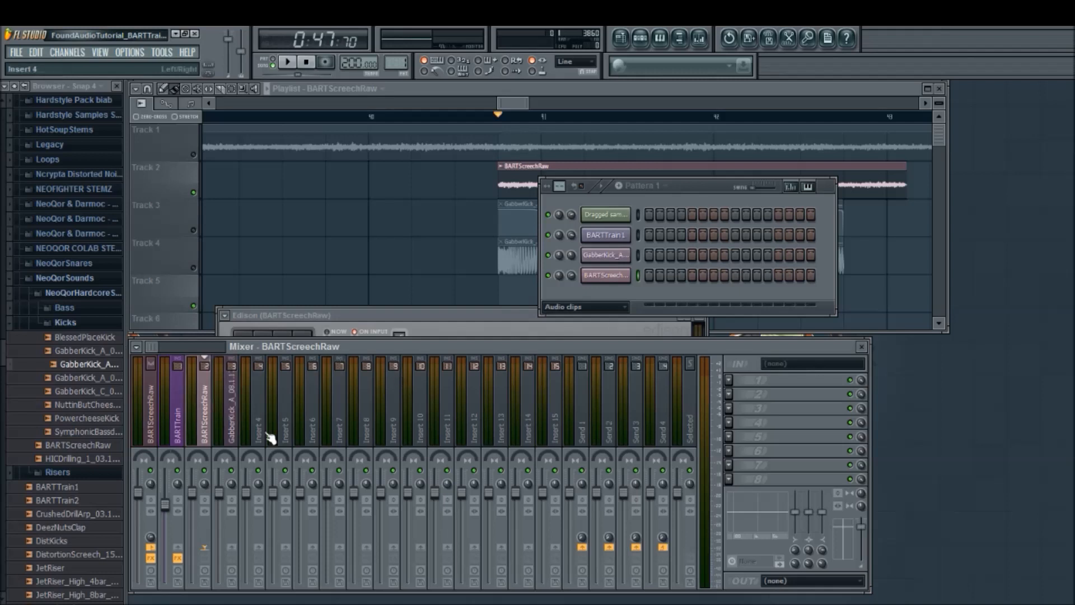
# - Audition the screech with the song and load Fruity Stereo Enhancer in the first effect slot of its mixer track
pyautogui.press('space')
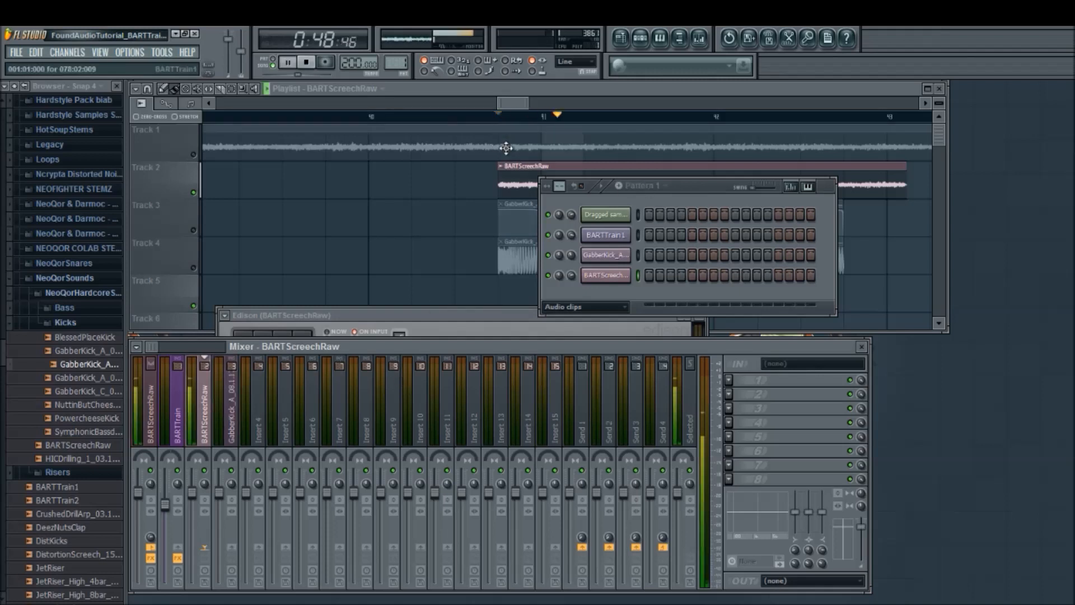
pyautogui.press('space')
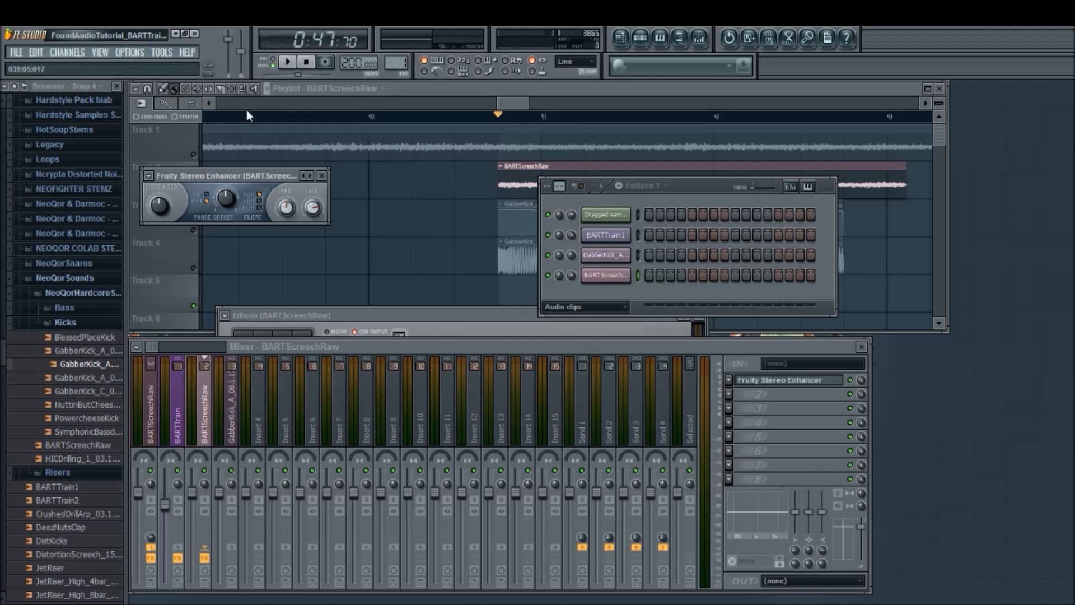
pyautogui.click(268, 88)
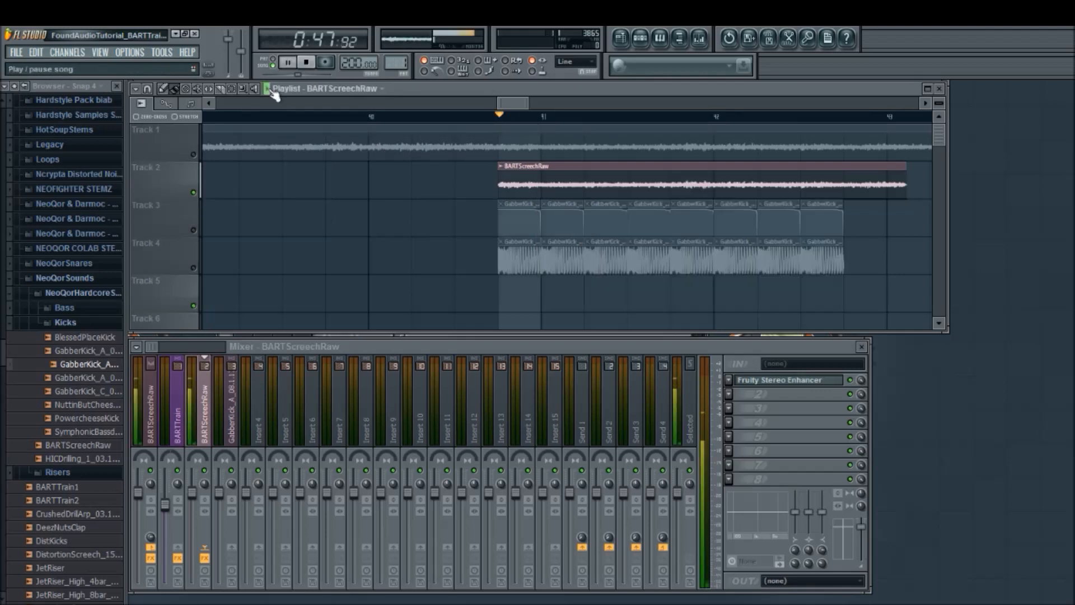
pyautogui.press('space')
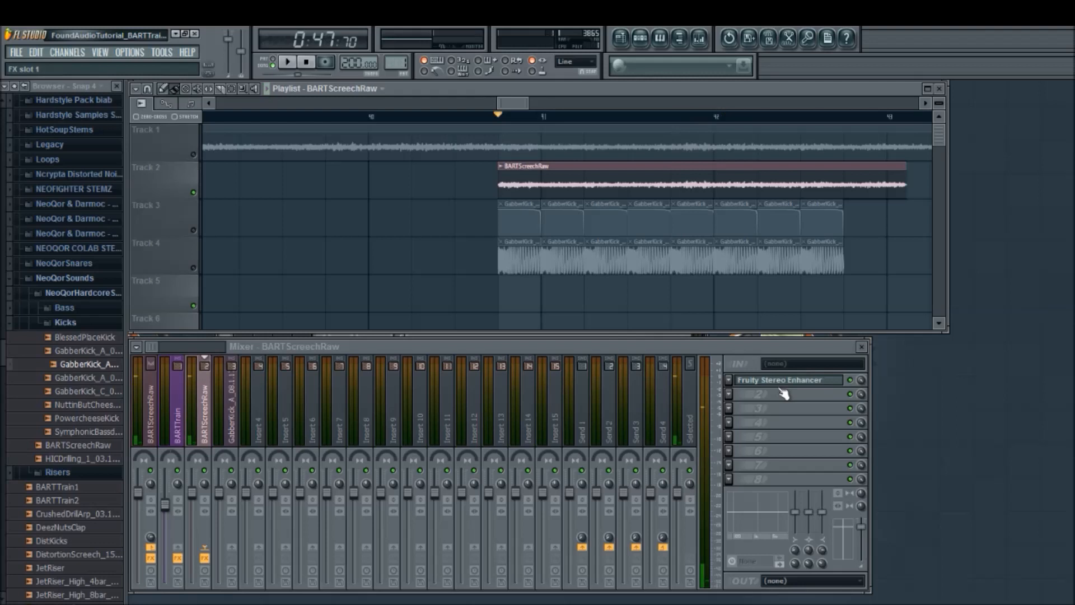
# - Adjust the Fruity Stereo Enhancer's stereo separation, panning and phase offset on BARTScreechRaw while auditioning the song
pyautogui.click(774, 380)
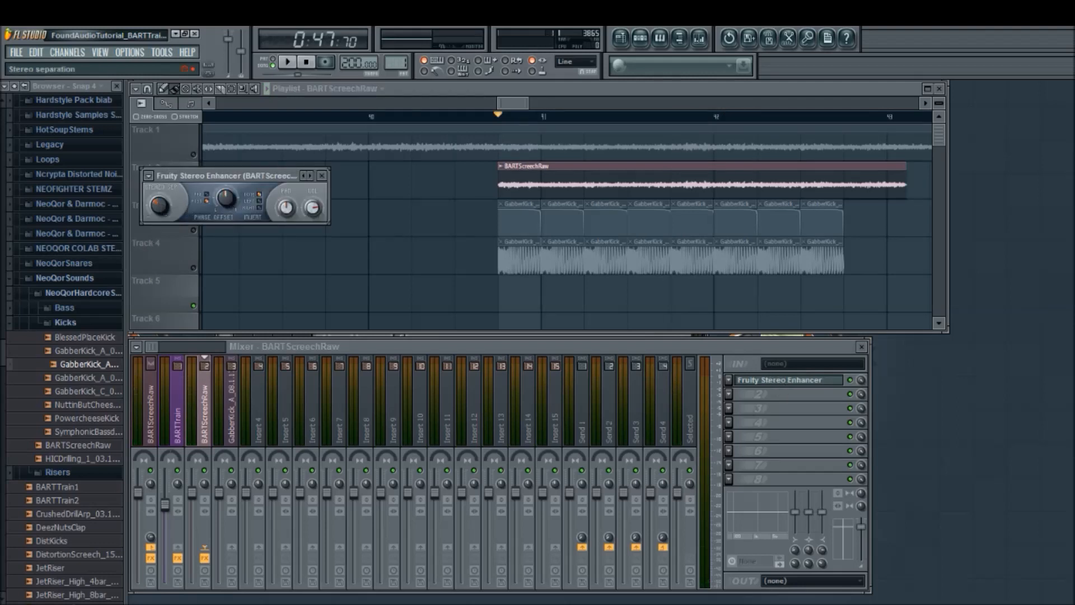
pyautogui.press('space')
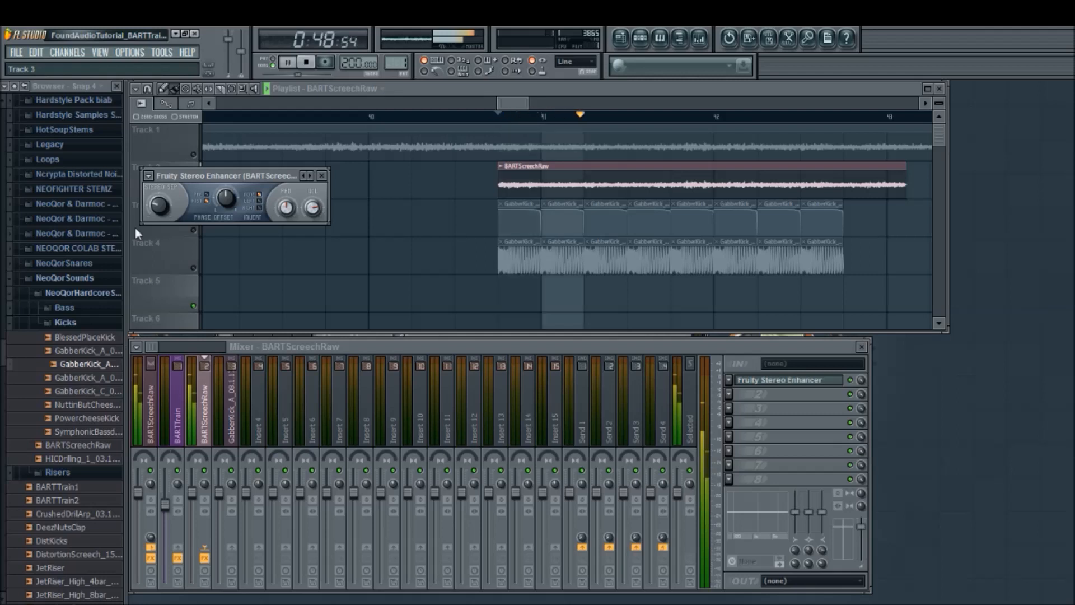
pyautogui.press('space')
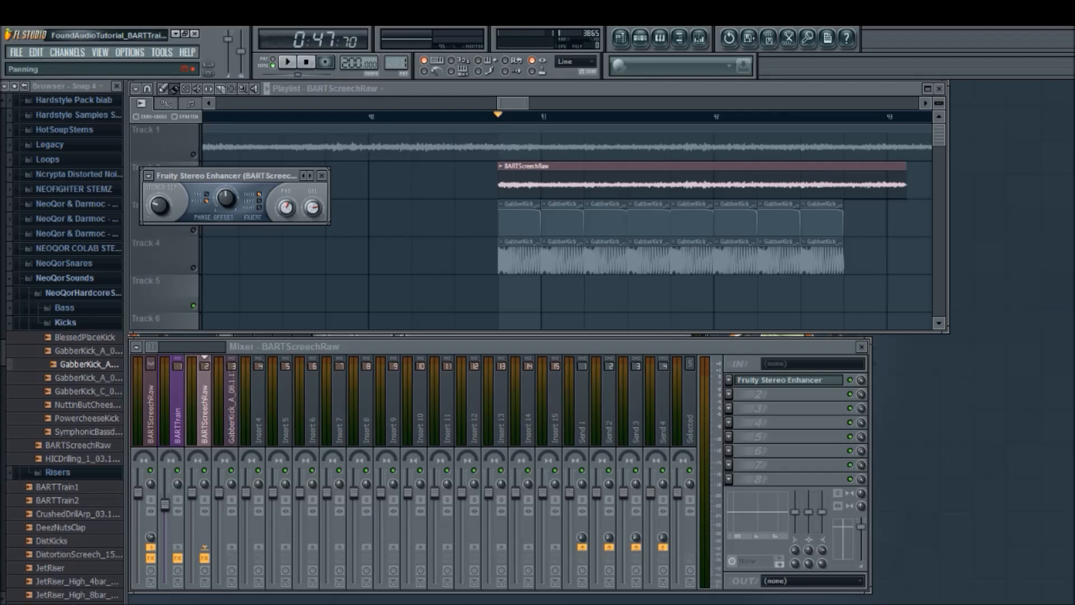
pyautogui.press('space')
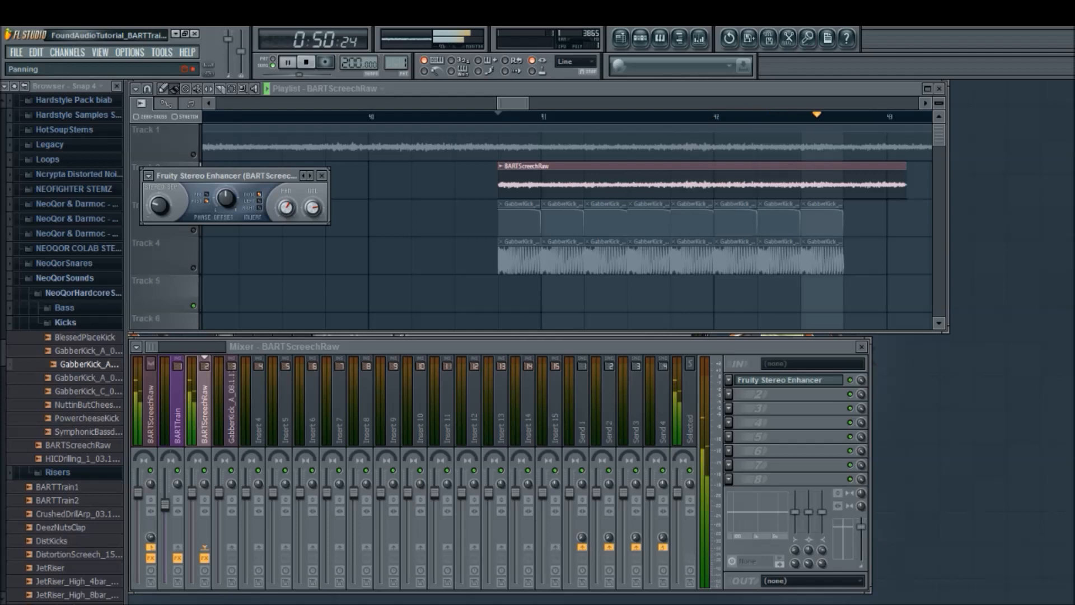
pyautogui.press('space')
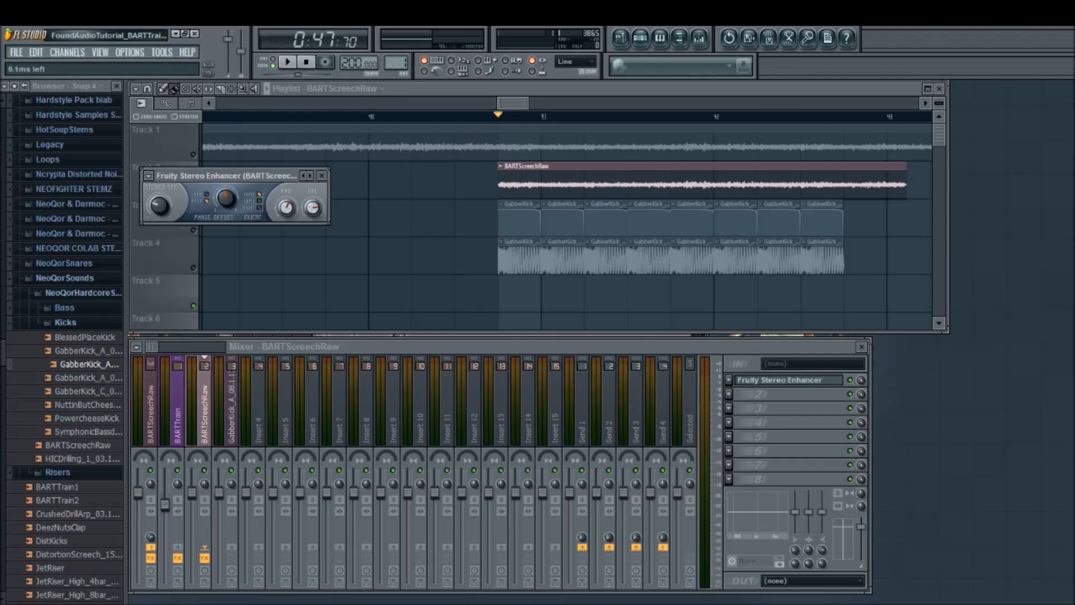
pyautogui.press('space')
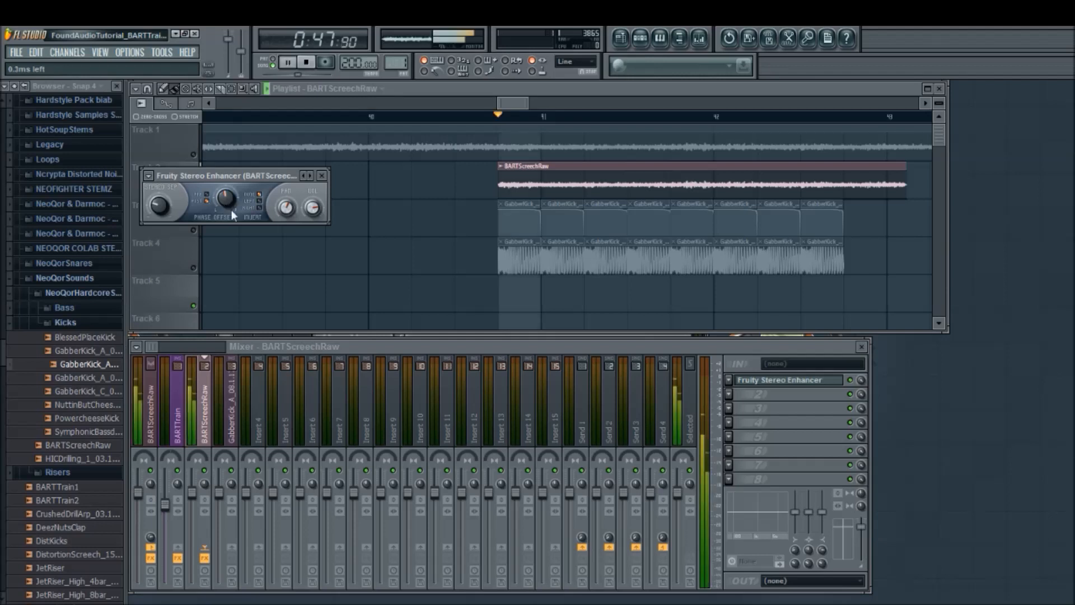
pyautogui.moveTo(229, 210); pyautogui.dragTo(234, 198)
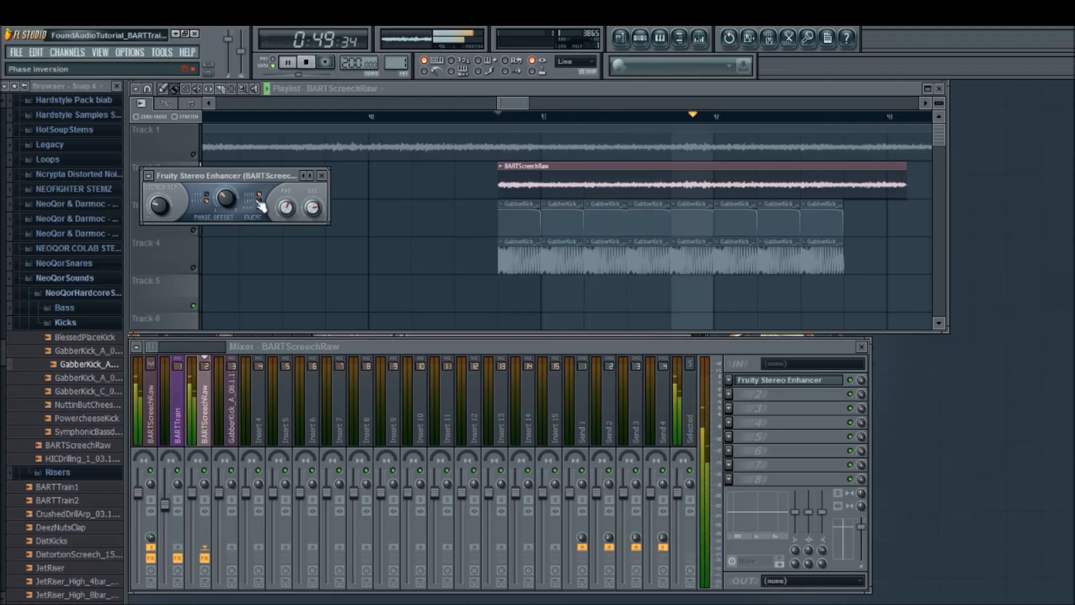
pyautogui.press('space')
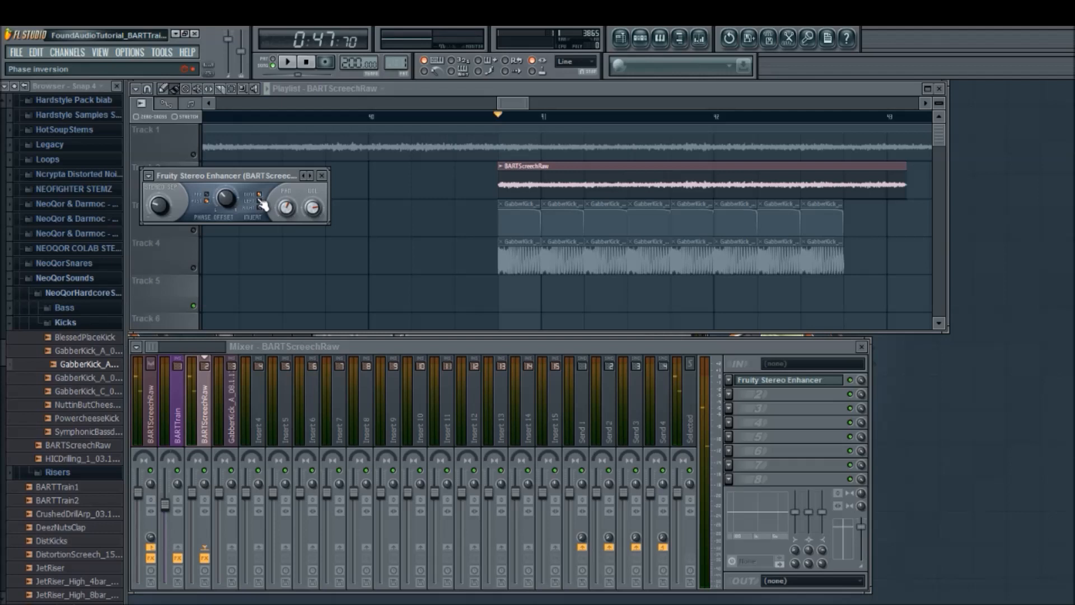
# - Add Fruity Parametric EQ 2 in effect slot 2 and make band 1 a high pass at about 237 Hz, with input monitoring on
pyautogui.click(205, 430)
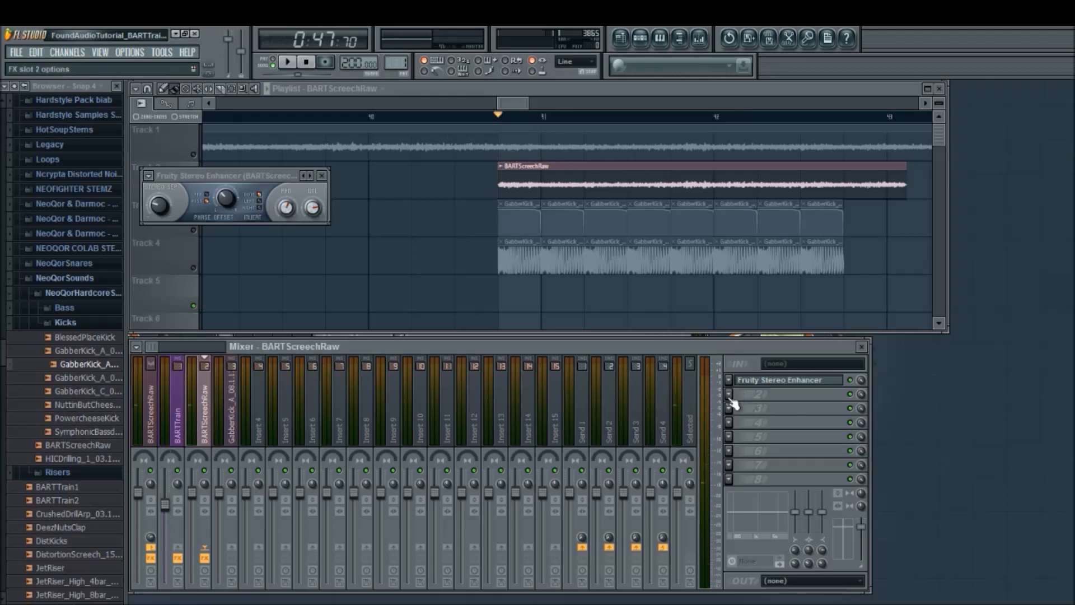
pyautogui.click(913, 405)
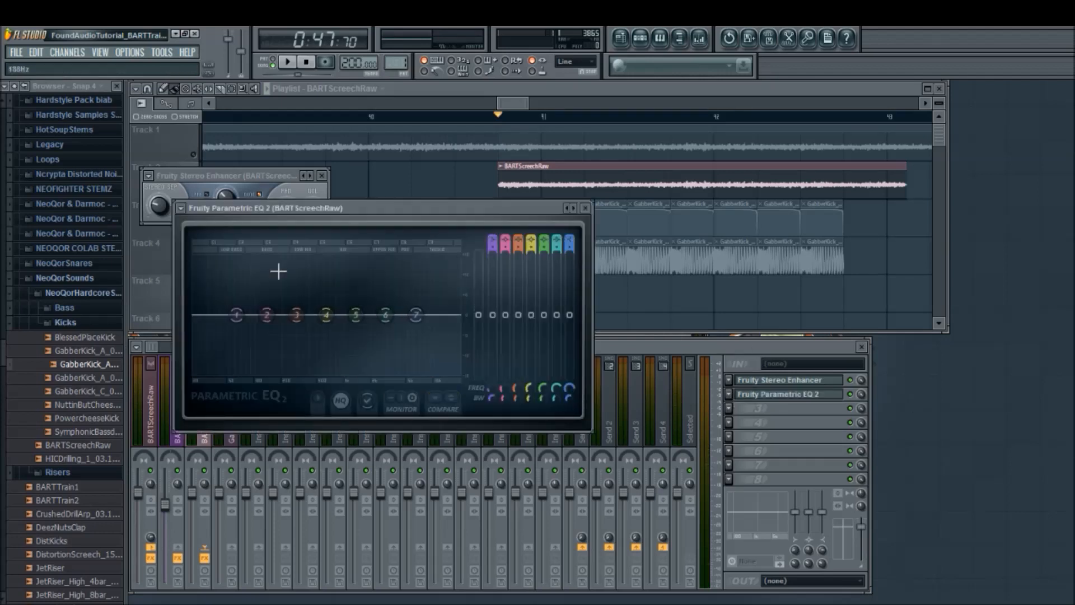
pyautogui.moveTo(494, 240)
pyautogui.mouseDown()
pyautogui.moveTo(494, 250)
pyautogui.moveTo(494, 239)
pyautogui.mouseUp()
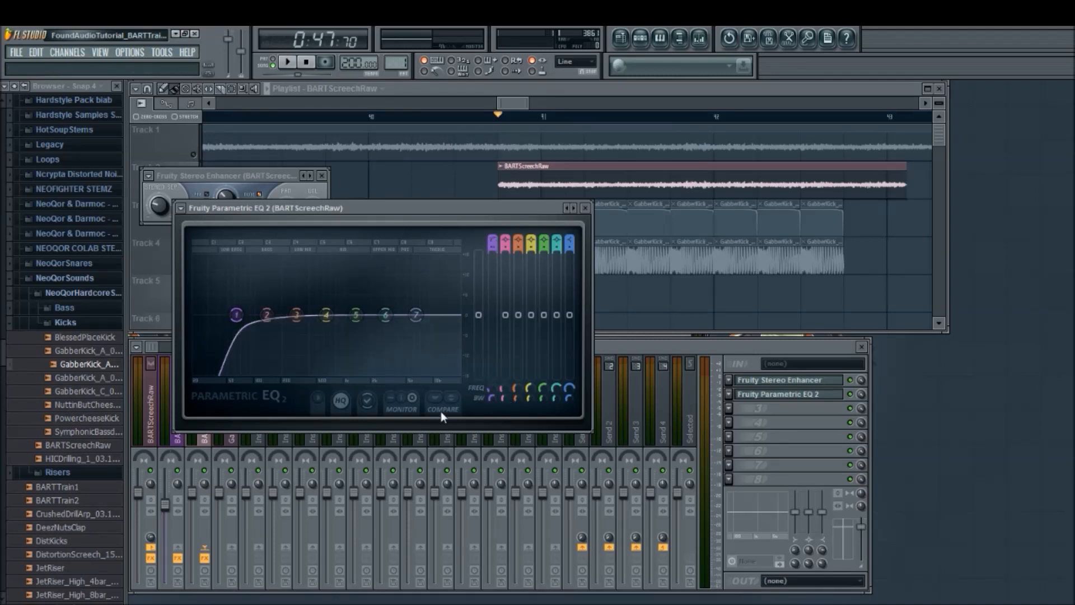
pyautogui.click(400, 398)
pyautogui.press('space')
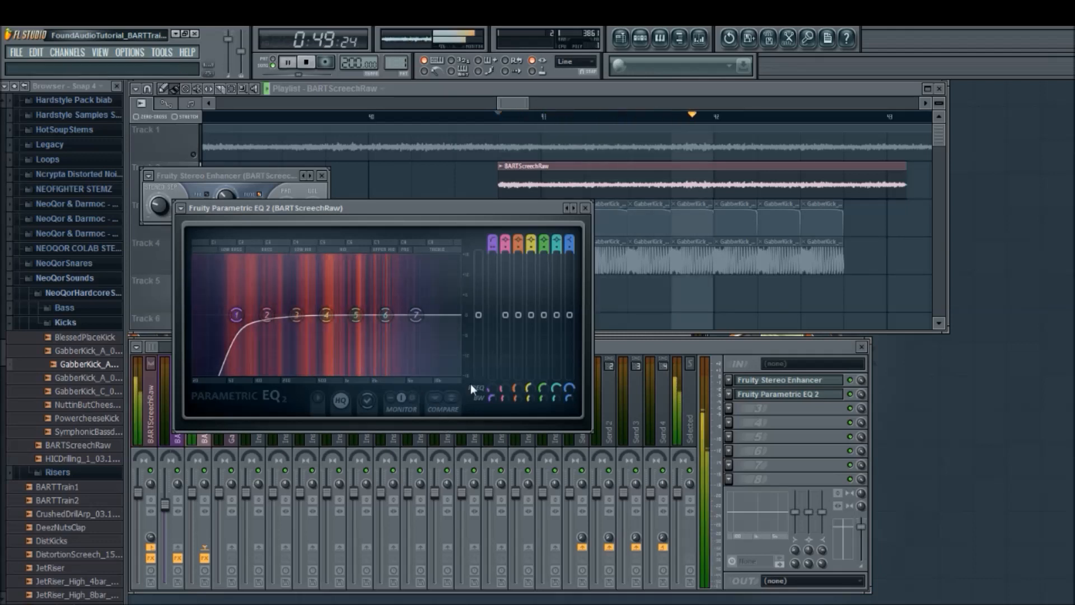
pyautogui.moveTo(493, 388)
pyautogui.mouseDown()
pyautogui.moveTo(491, 379)
pyautogui.moveTo(490, 389)
pyautogui.mouseUp()
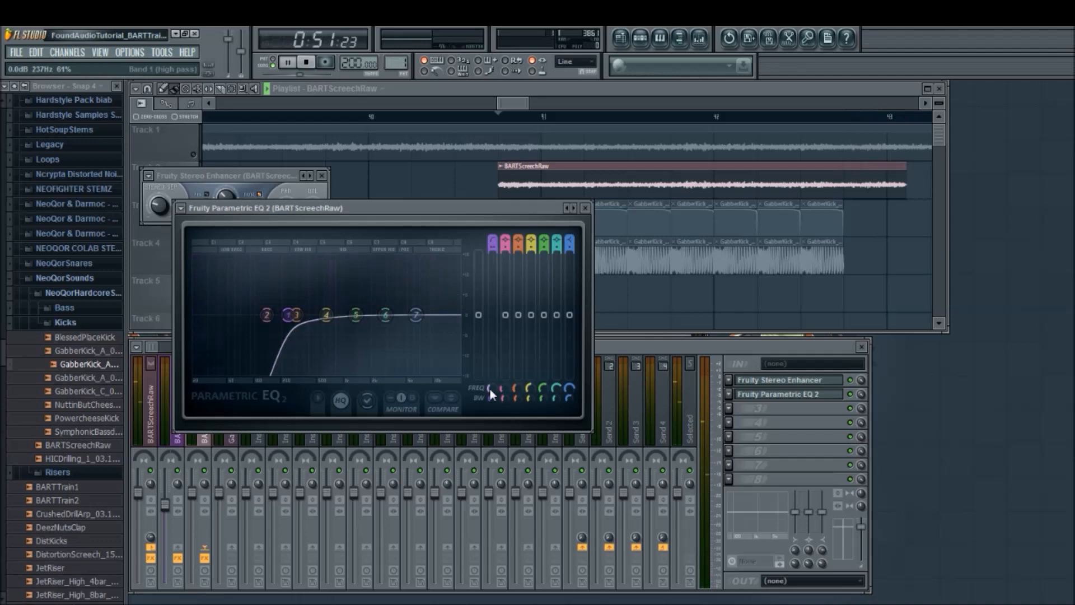
# - Loop the playlist section over the gabber kicks, then fine-tune the EQ's high-pass band and move band 4 to about 1460 Hz
pyautogui.moveTo(499, 118); pyautogui.dragTo(852, 135)
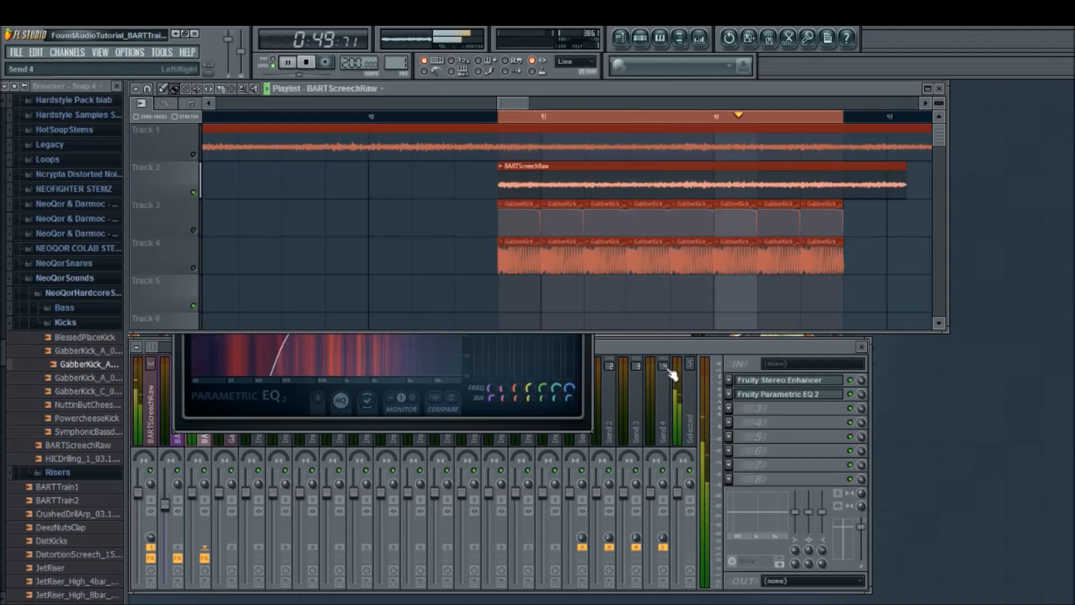
pyautogui.click(297, 398)
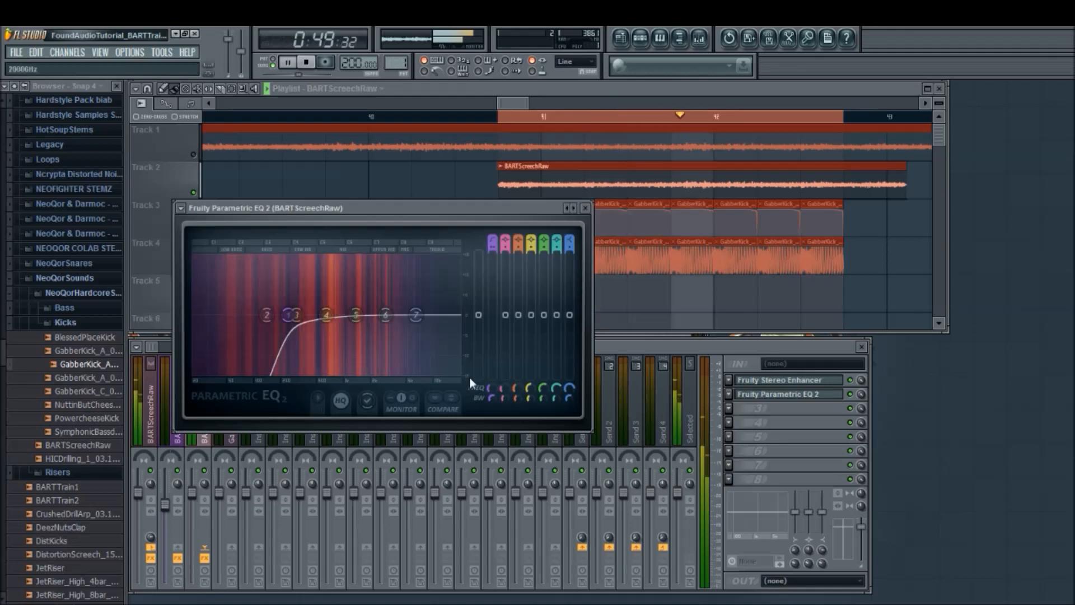
pyautogui.moveTo(491, 386)
pyautogui.mouseDown()
pyautogui.moveTo(492, 407)
pyautogui.moveTo(494, 392)
pyautogui.mouseUp()
pyautogui.moveTo(328, 315); pyautogui.dragTo(356, 315)
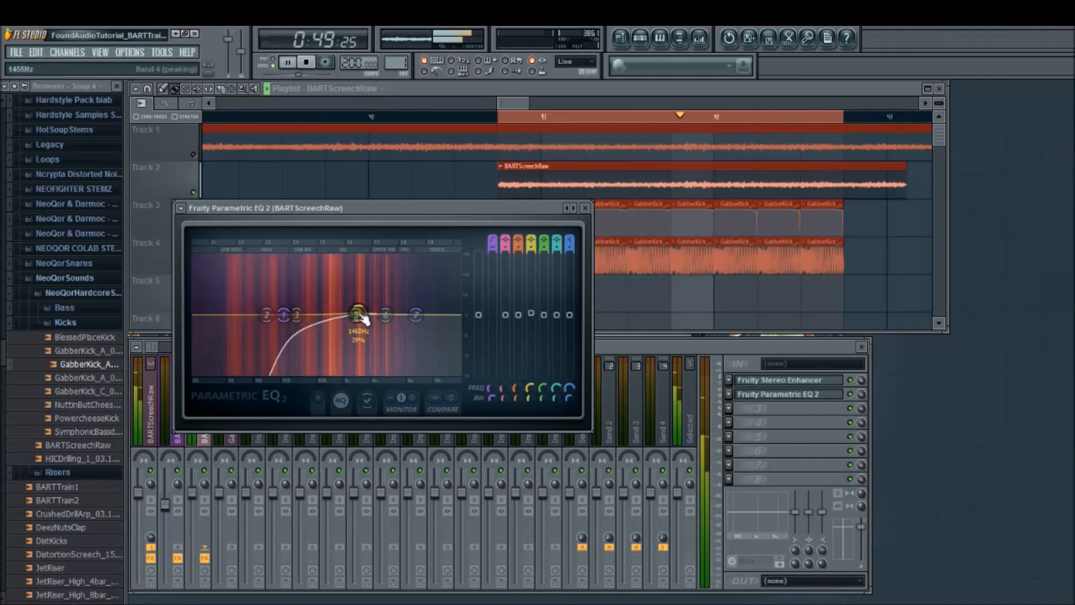
pyautogui.click(586, 207)
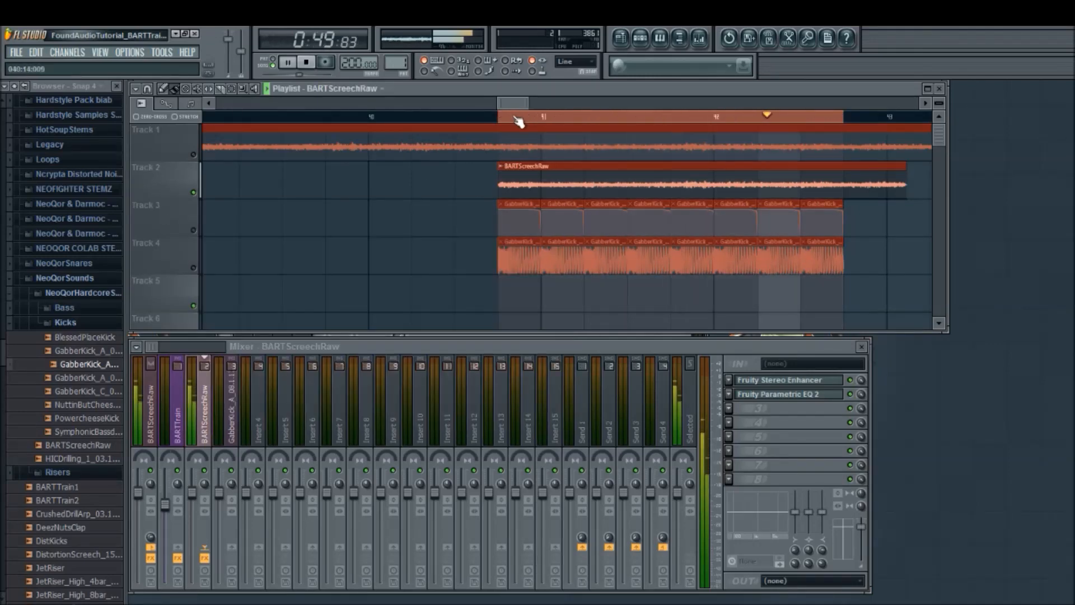
pyautogui.press('space')
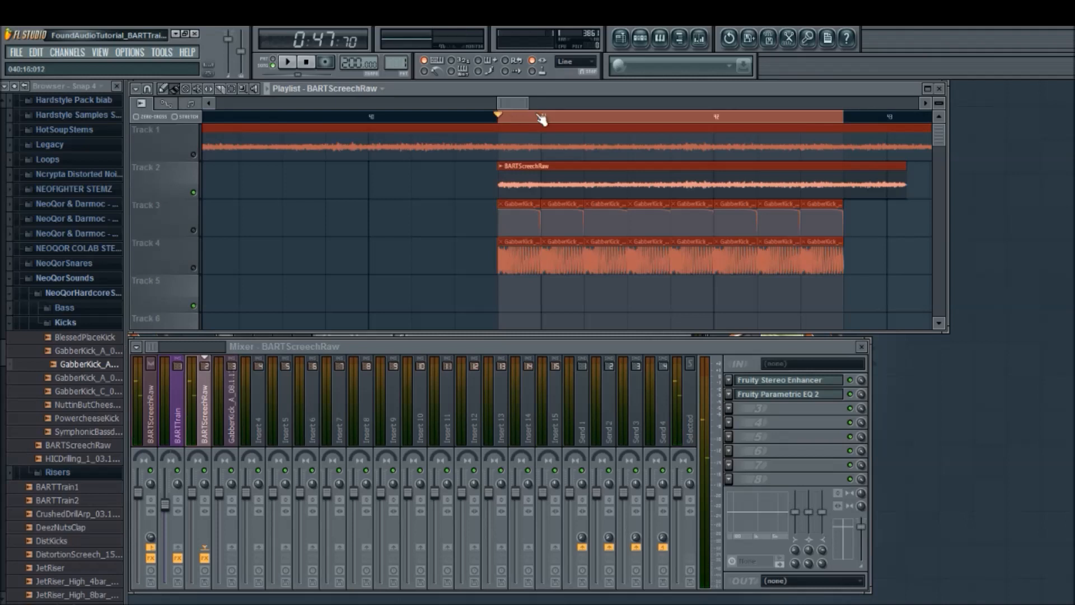
# - Load CamelCrusher in effect slot 3 and choose the American HiGain patch while auditioning the loop
pyautogui.click(729, 409)
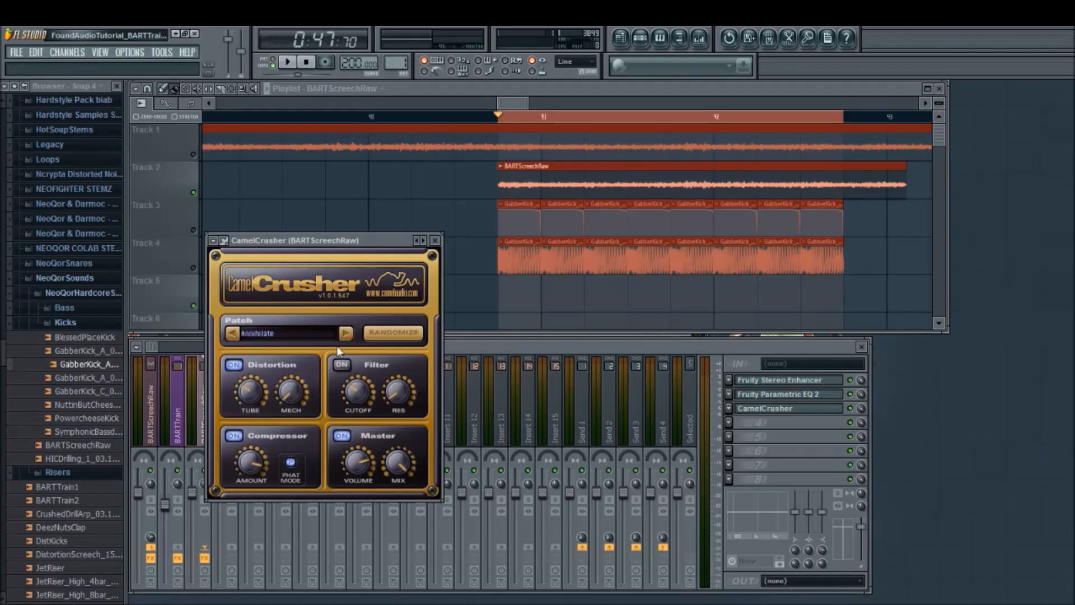
pyautogui.press('space')
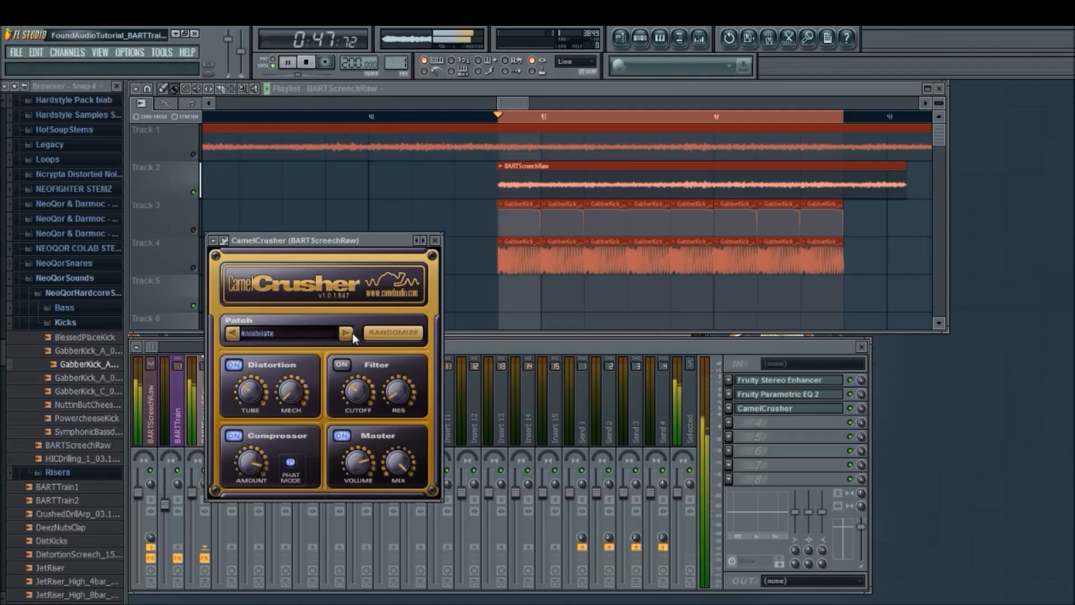
pyautogui.click(345, 336)
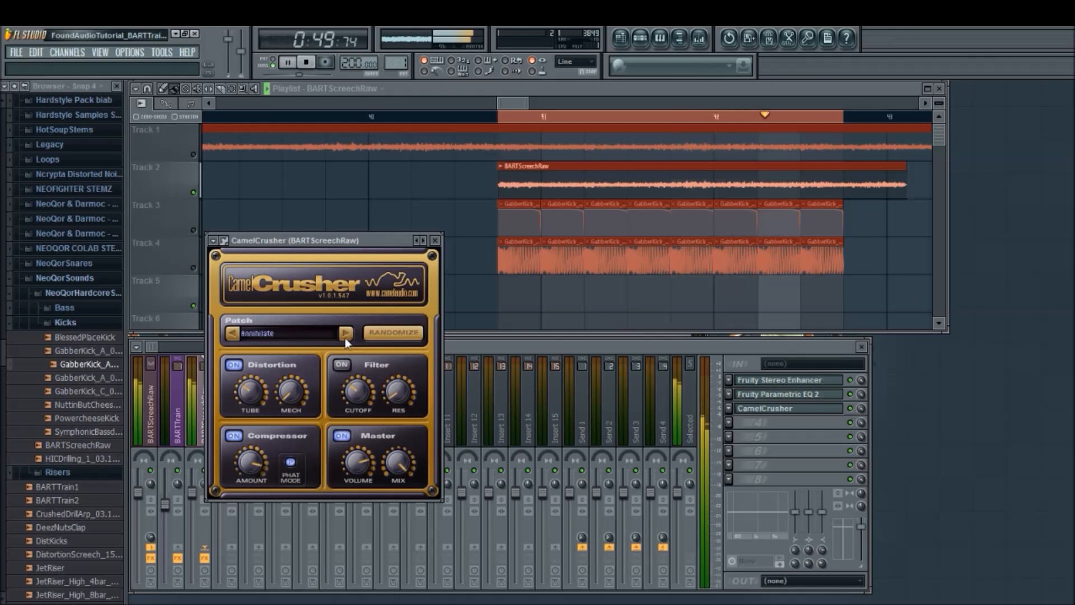
pyautogui.click(345, 337)
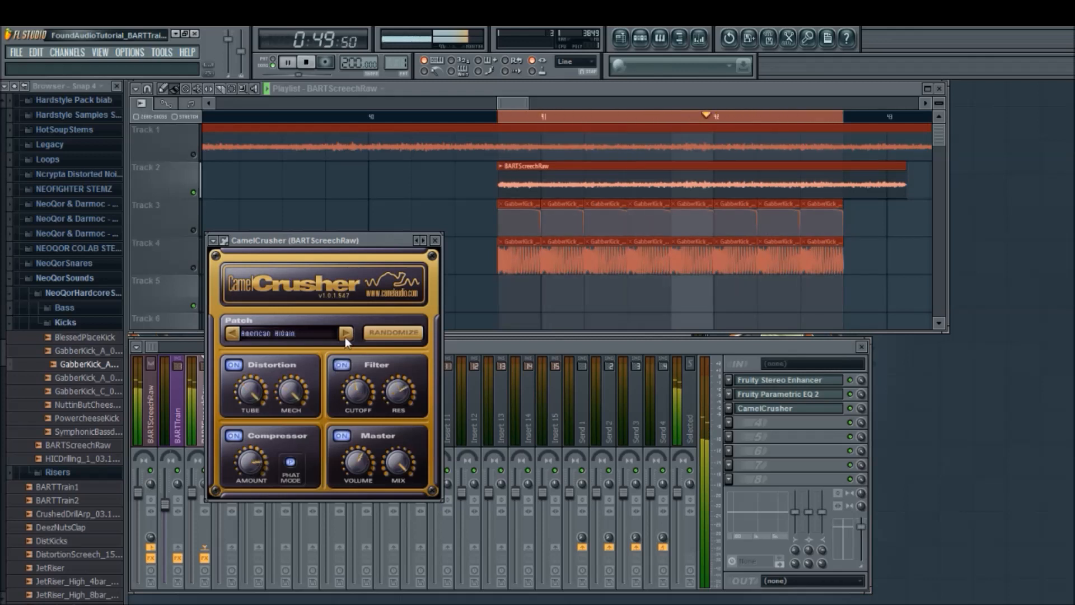
pyautogui.press('space')
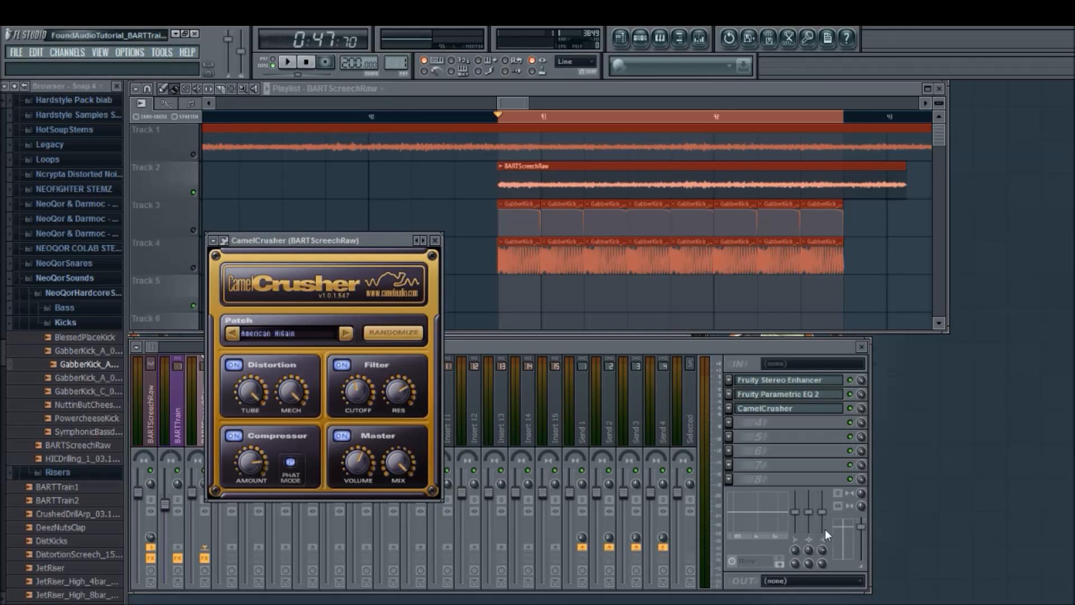
# - Lower the BARTScreechRaw mixer track's volume to about 74% (-6.1 dB) and return to the CamelCrusher window
pyautogui.click(150, 351)
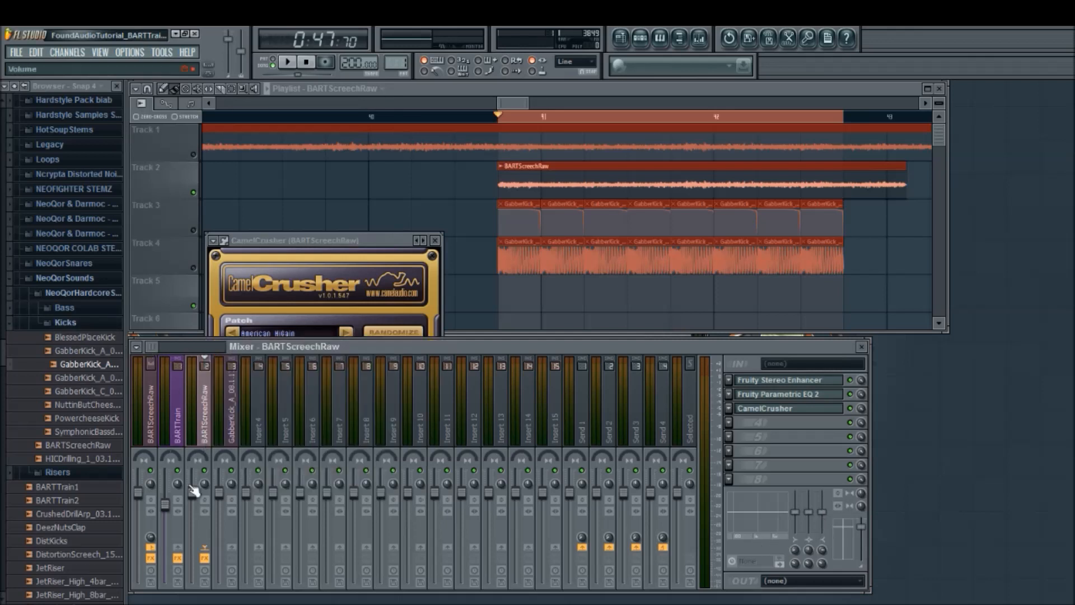
pyautogui.moveTo(192, 493); pyautogui.dragTo(198, 518)
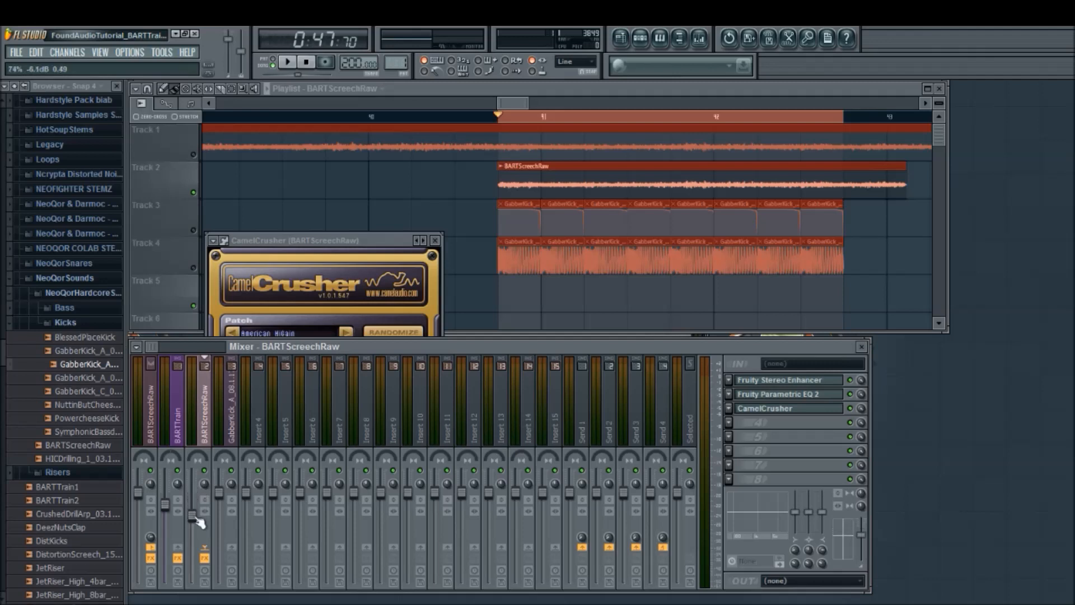
pyautogui.click(326, 240)
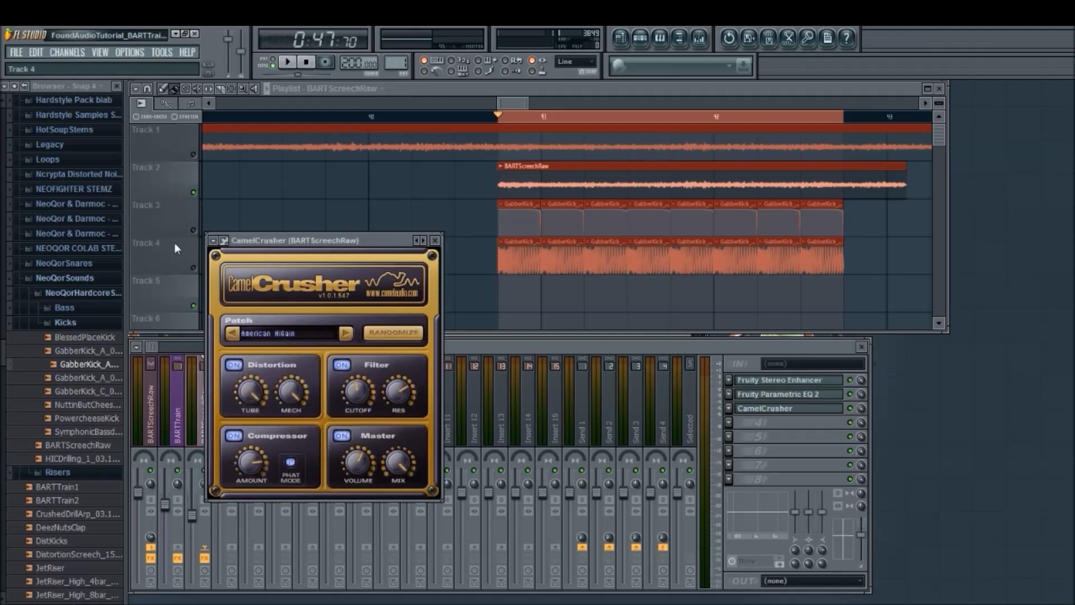
# - Unmute the two GabberKick playlist tracks, Track 3 and Track 4, and audition the loop with the kicks
pyautogui.click(196, 242)
pyautogui.click(193, 230)
pyautogui.click(194, 267)
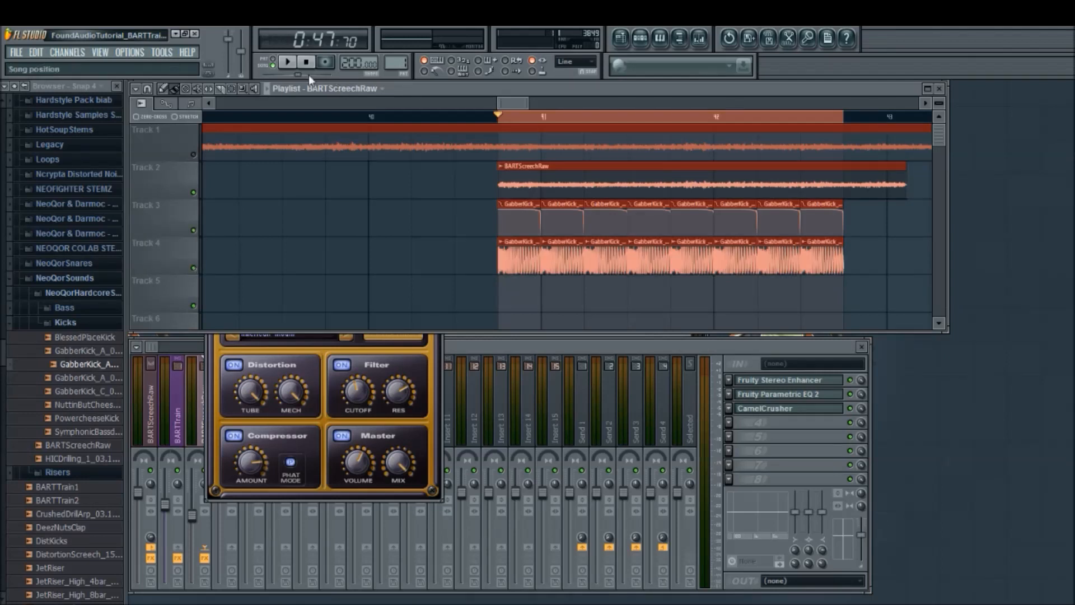
pyautogui.click(287, 62)
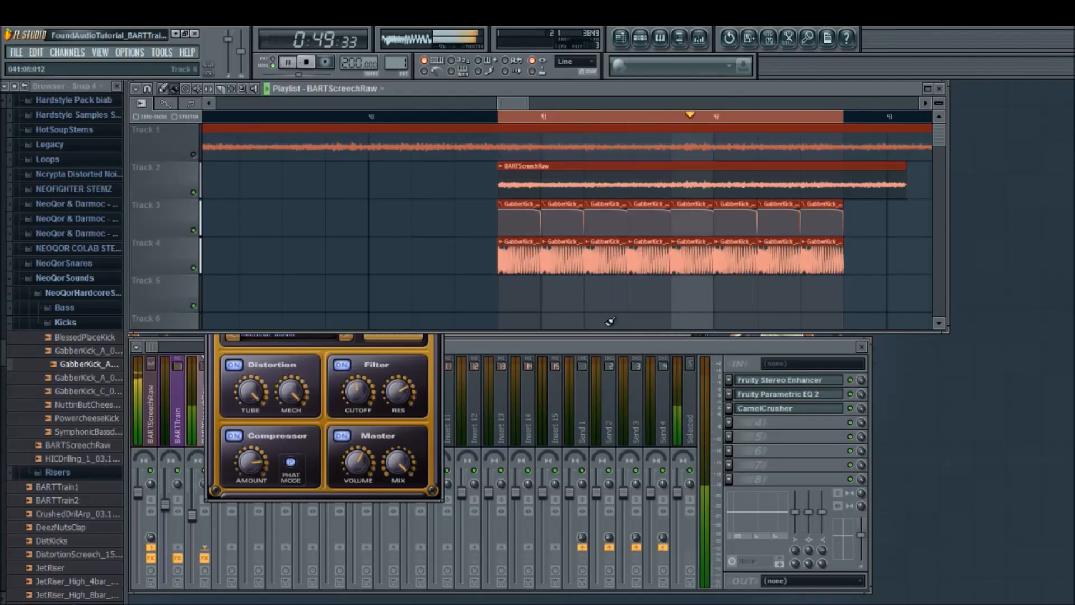
pyautogui.click(643, 346)
pyautogui.press('space')
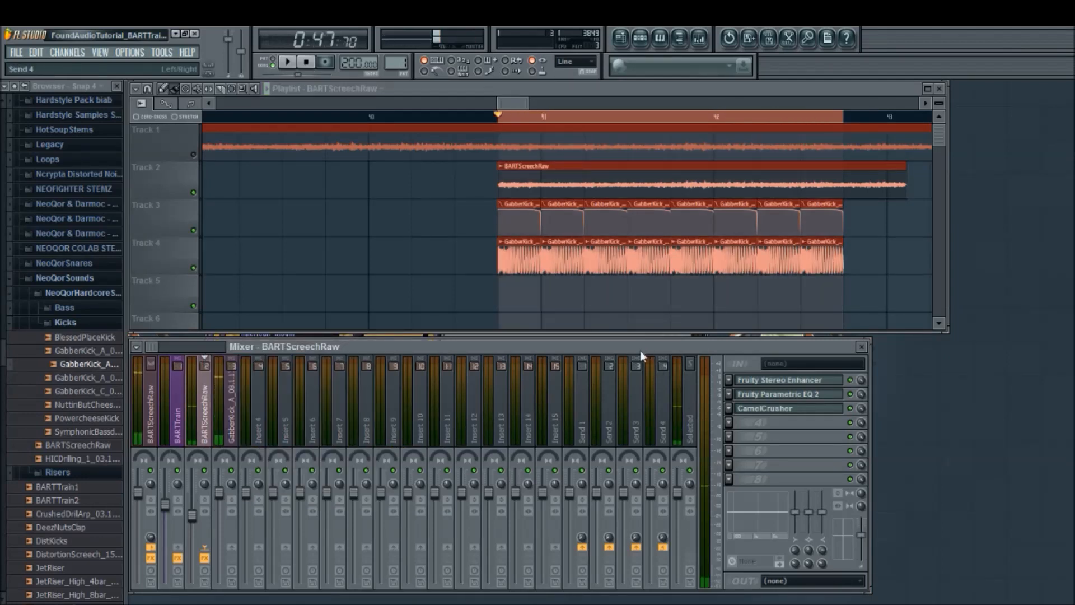
# - Switch the CamelCrusher patch on BARTScreechRaw to British Clean and audition it in the loop
pyautogui.click(763, 409)
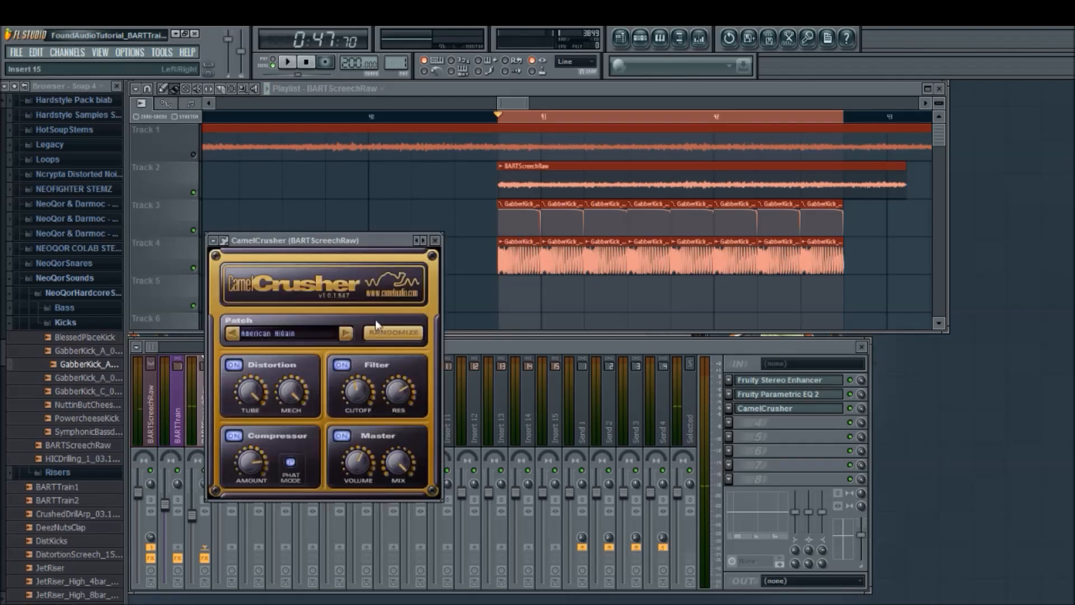
pyautogui.click(346, 334)
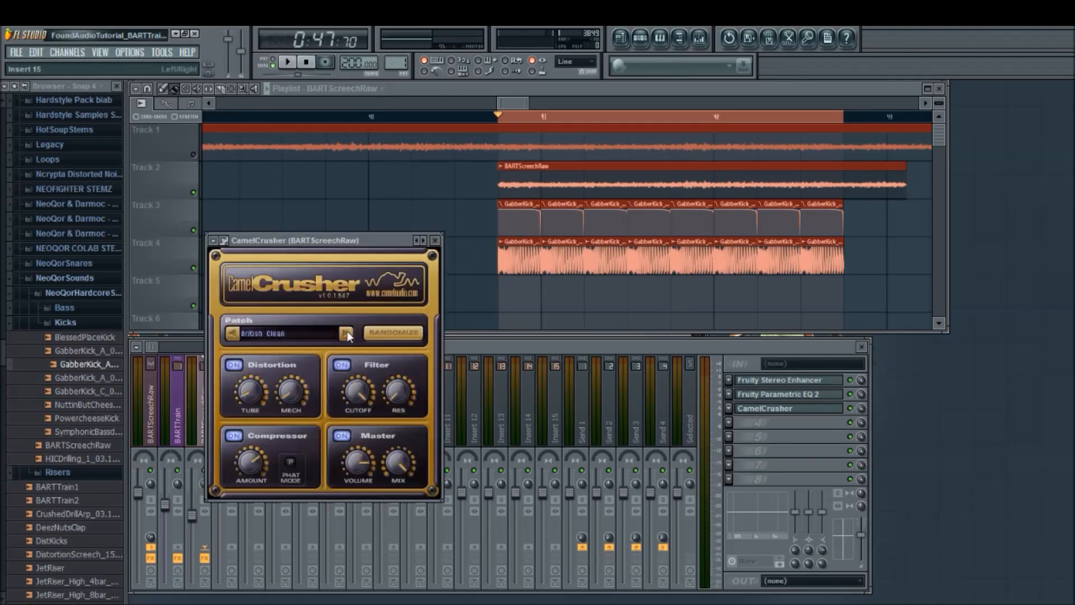
pyautogui.press('space')
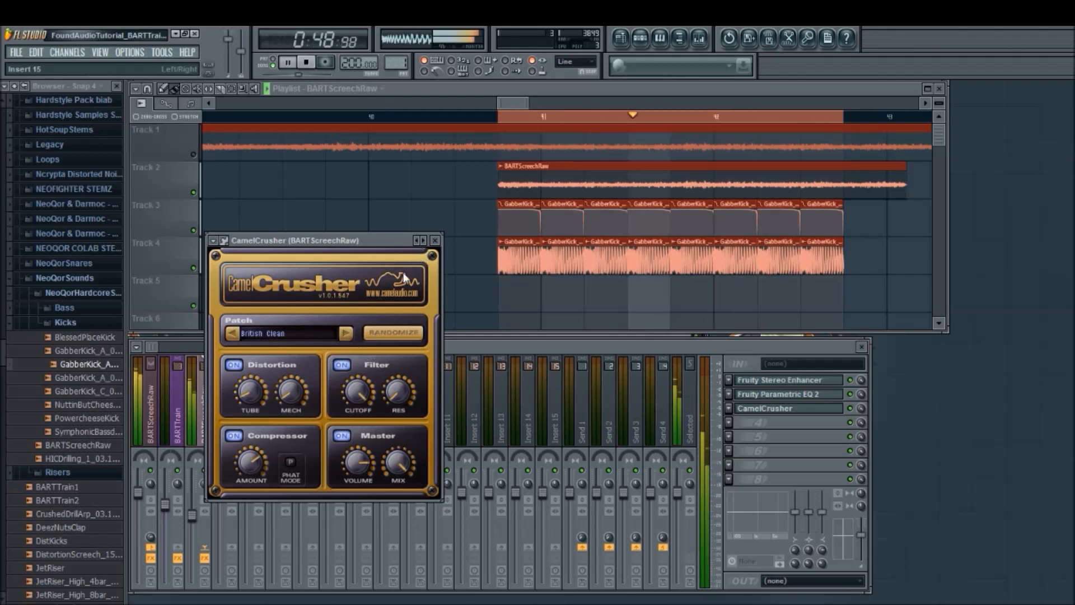
pyautogui.click(308, 65)
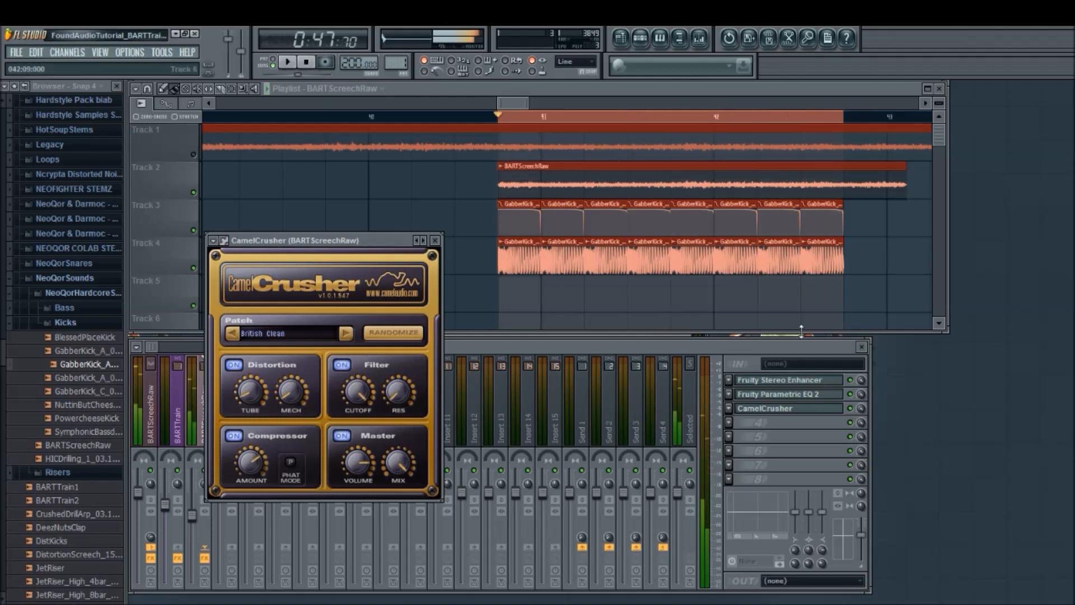
# - Move CamelCrusher down to effect slot 4 and load Gross Beat in slot 3, repositioning its window for full access
pyautogui.click(722, 409)
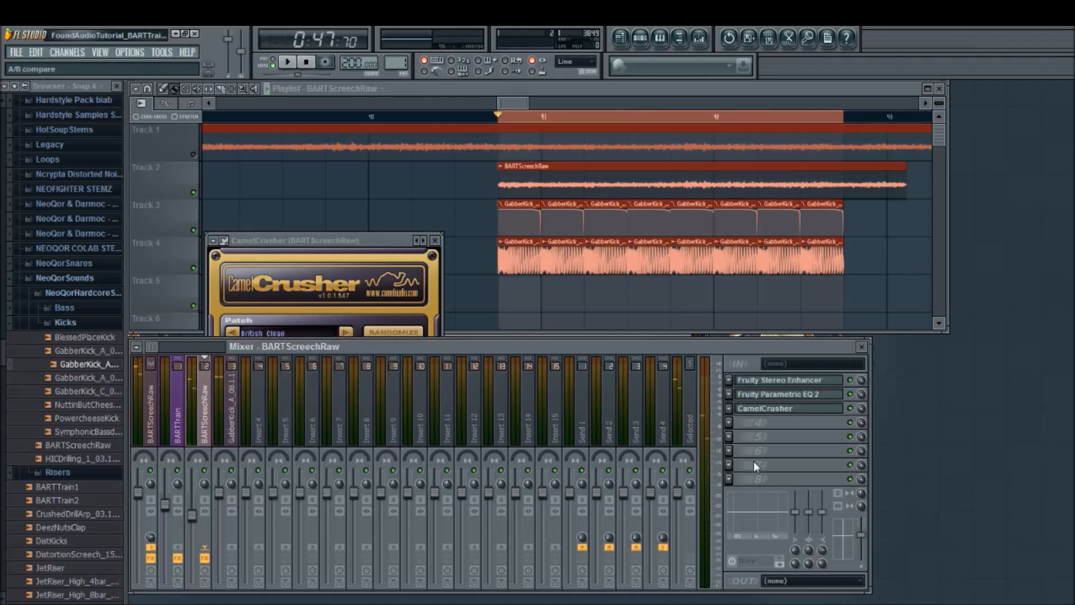
pyautogui.click(779, 559)
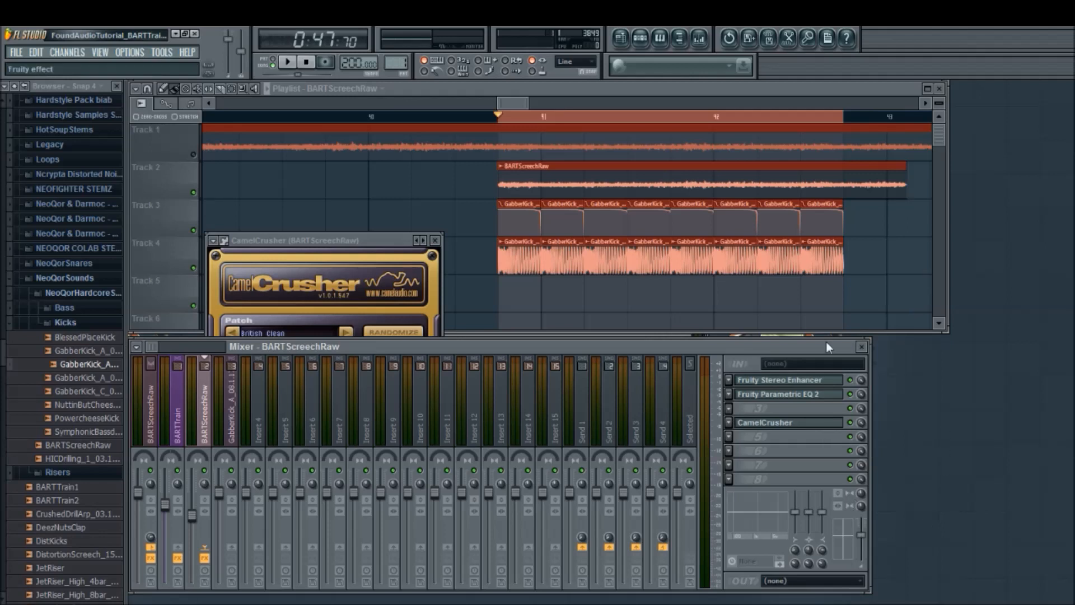
pyautogui.click(1005, 76)
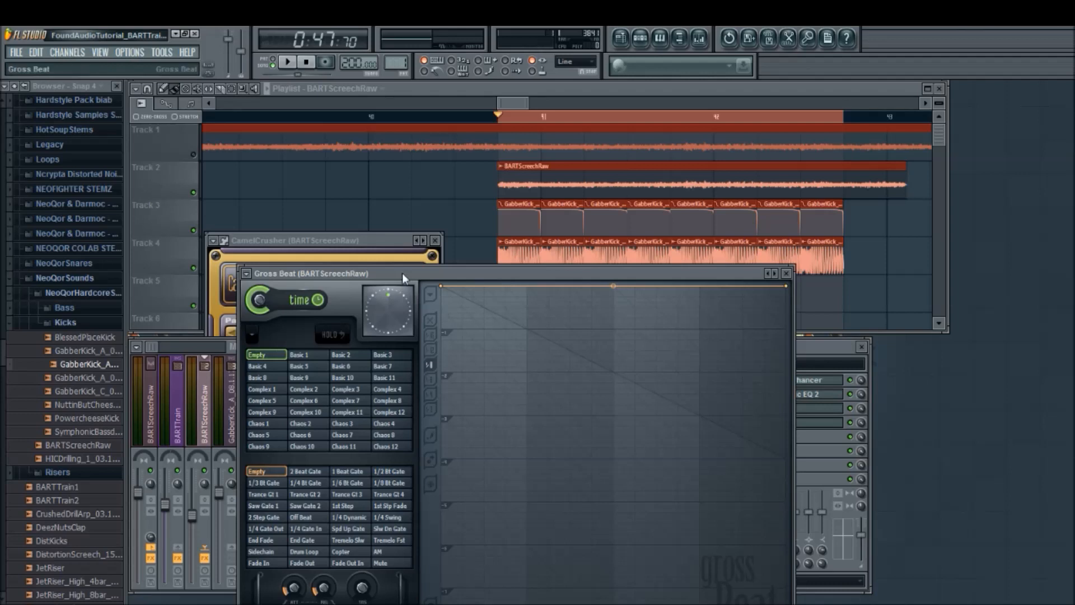
pyautogui.moveTo(402, 273); pyautogui.dragTo(312, 224)
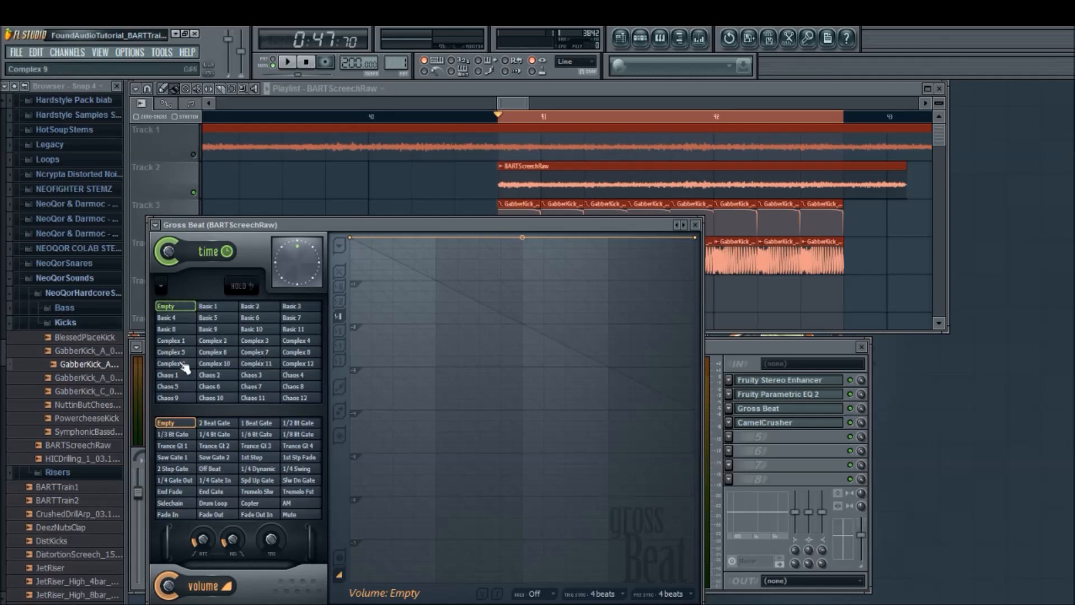
# - Audition Gross Beat's time presets Chaos 1 through Chaos 4 on the screech while the kick loop plays
pyautogui.click(168, 375)
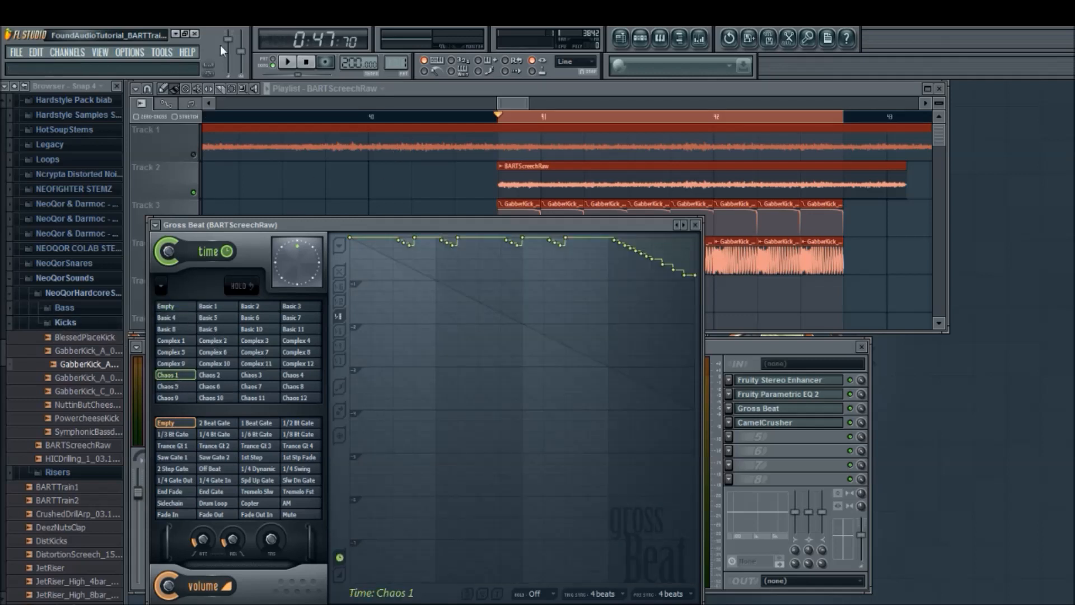
pyautogui.click(268, 90)
pyautogui.press('space')
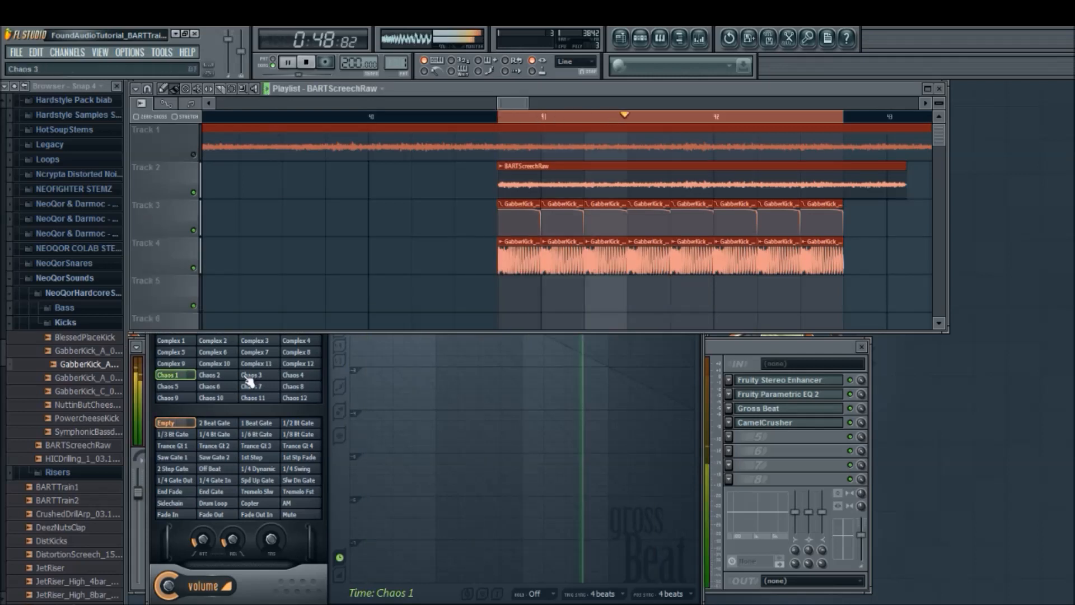
pyautogui.click(214, 406)
pyautogui.click(210, 375)
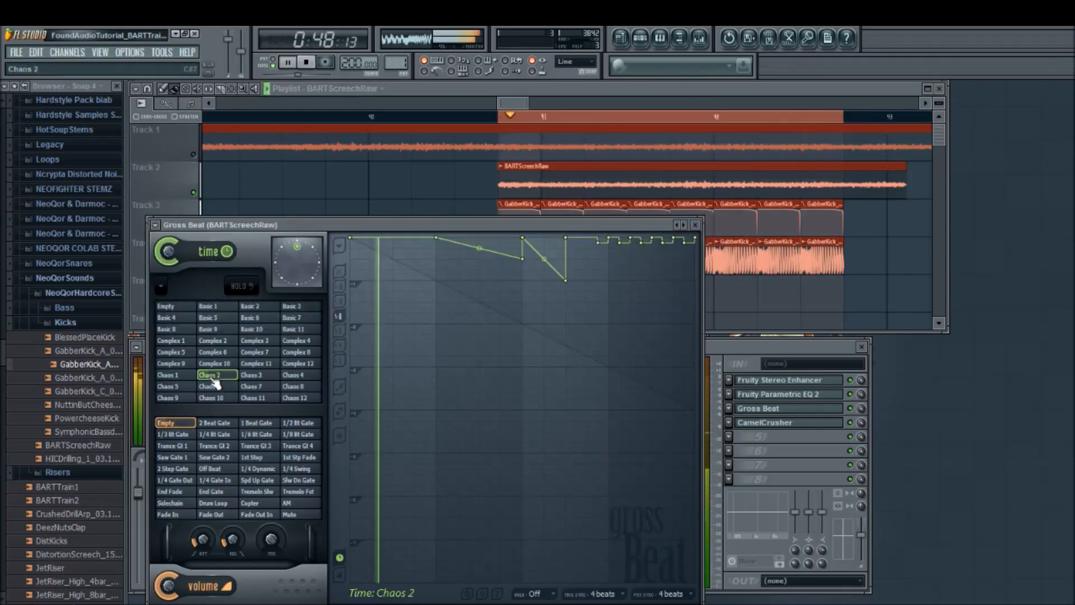
pyautogui.click(252, 376)
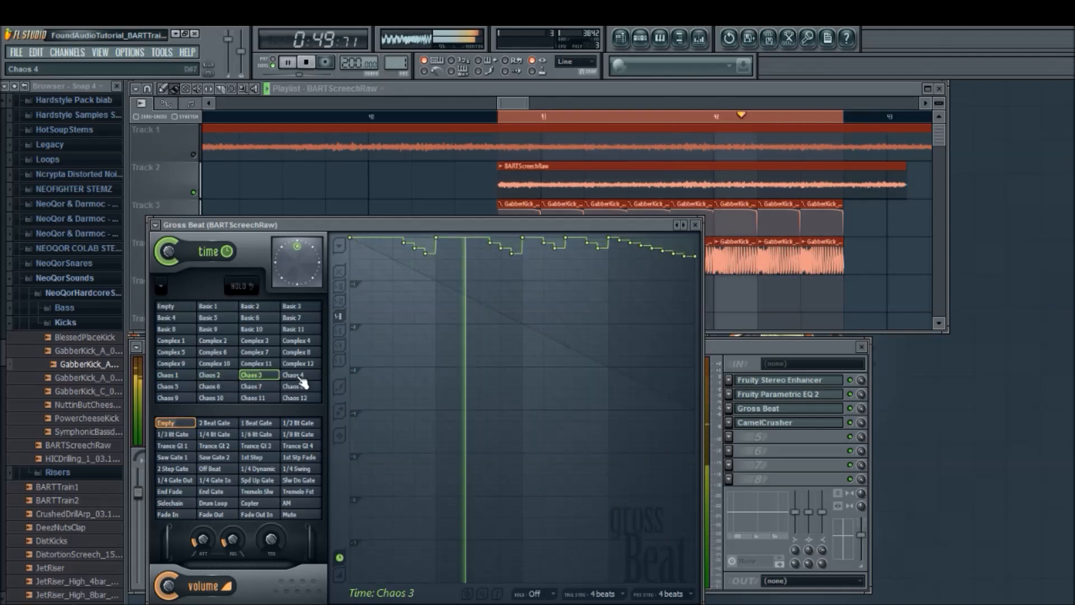
pyautogui.click(300, 379)
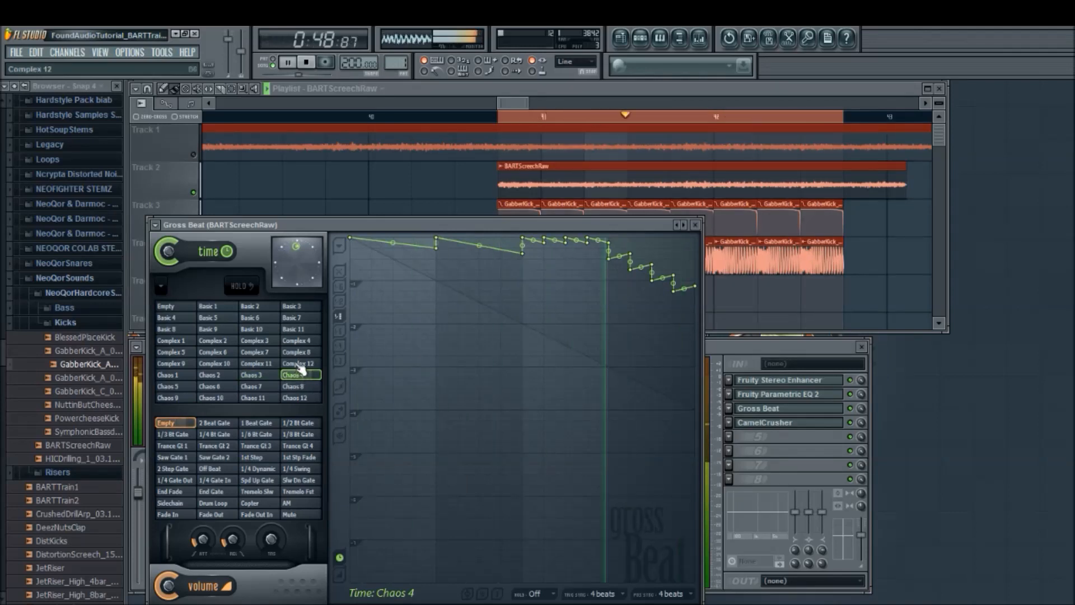
# - Audition Gross Beat's time presets Complex 12, Complex 11, Complex 10 and Complex 9 over the playing loop
pyautogui.click(300, 365)
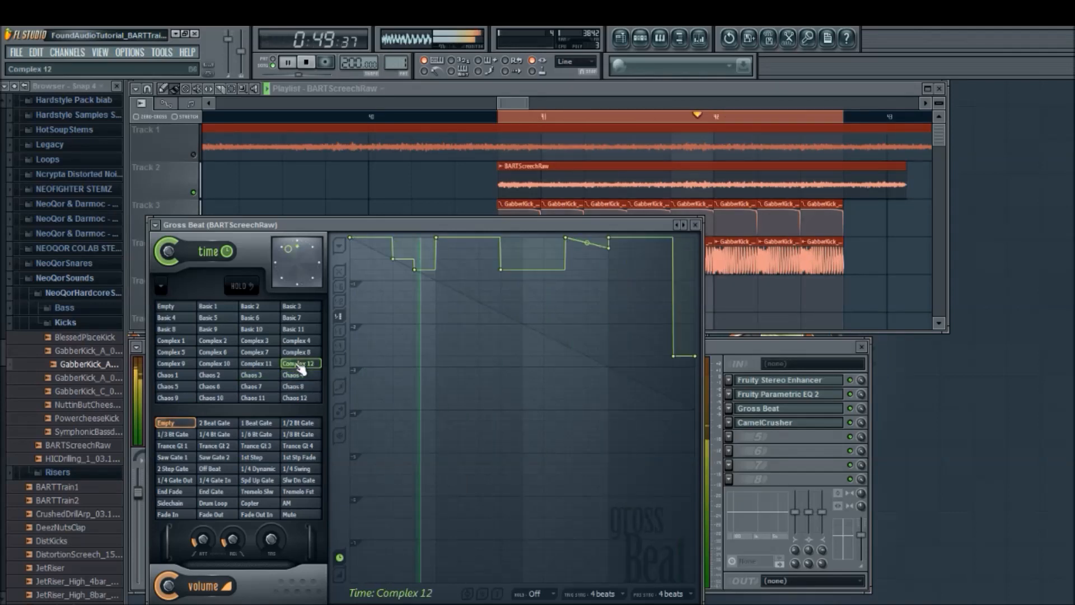
pyautogui.click(255, 365)
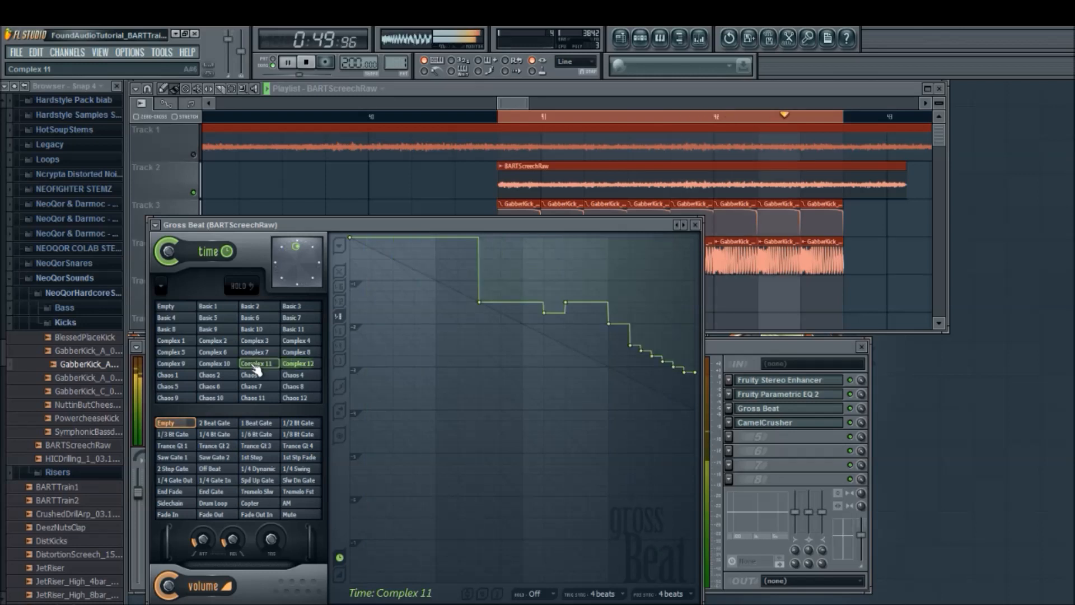
pyautogui.click(223, 364)
pyautogui.click(177, 365)
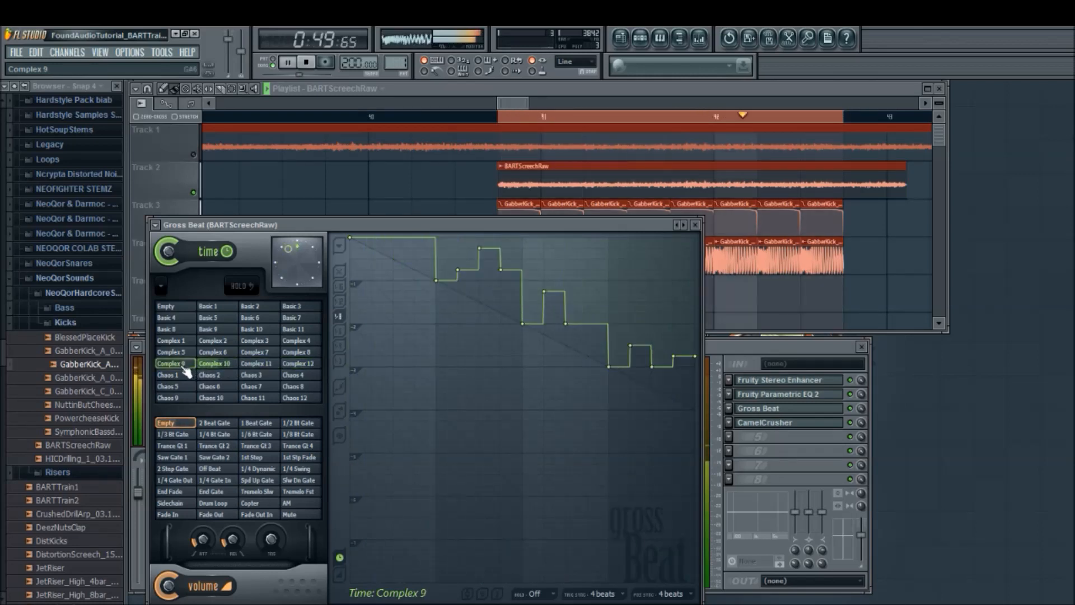
# - Audition Gross Beat's time presets Chaos 1, Chaos 5, Chaos 6, Chaos 7, Chaos 8 and Chaos 12 over the loop
pyautogui.click(178, 375)
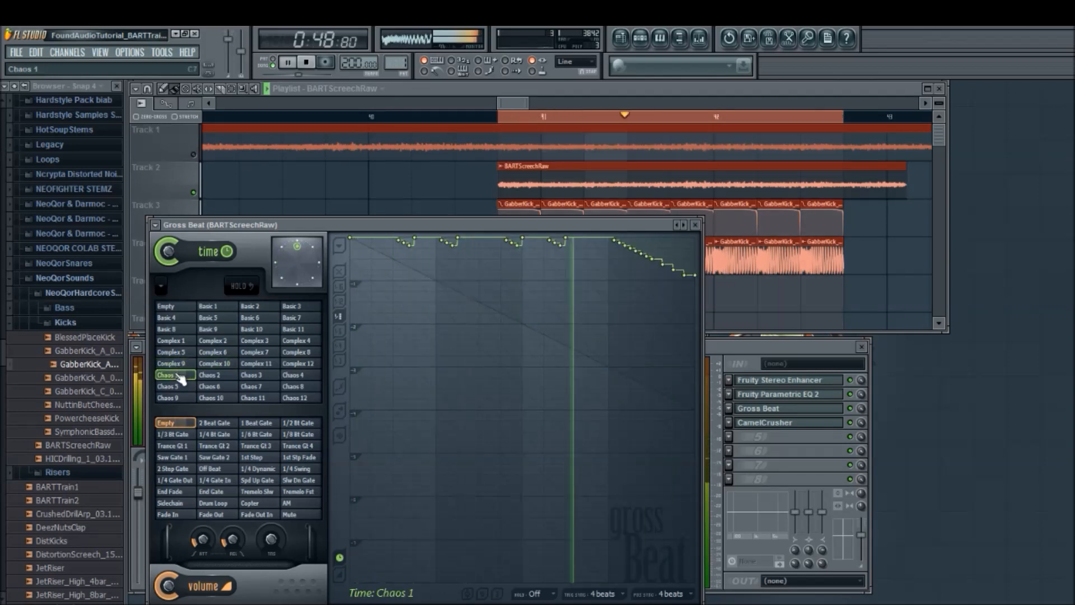
pyautogui.click(180, 386)
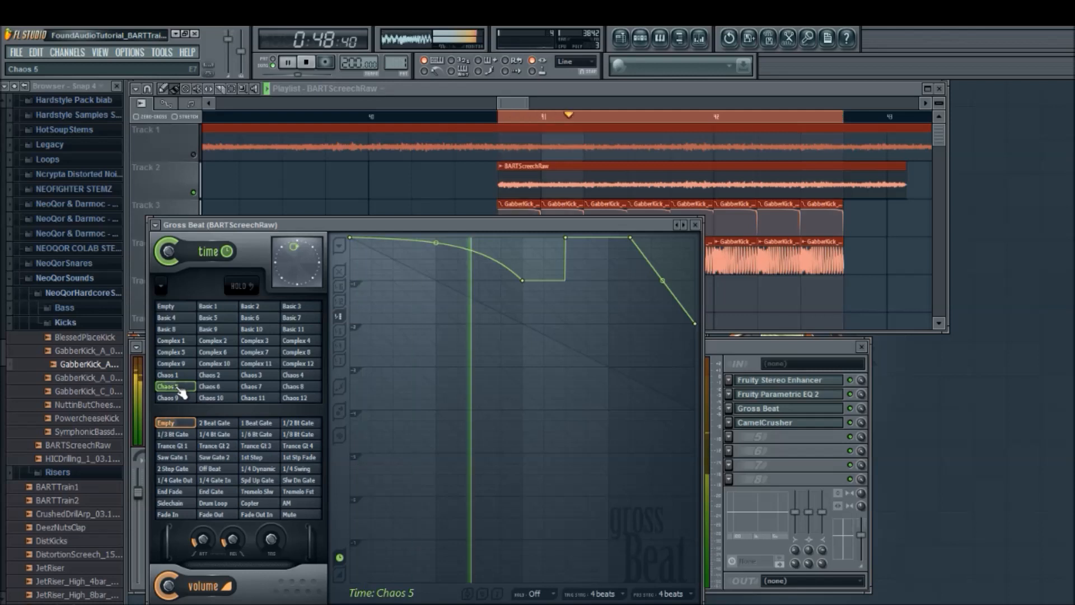
pyautogui.click(210, 387)
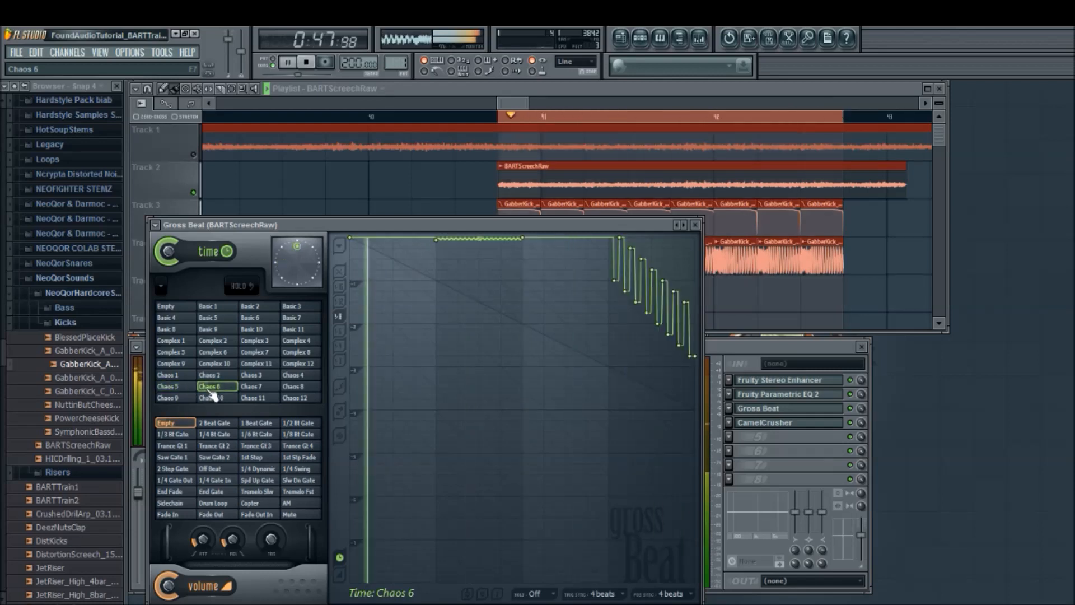
pyautogui.click(252, 387)
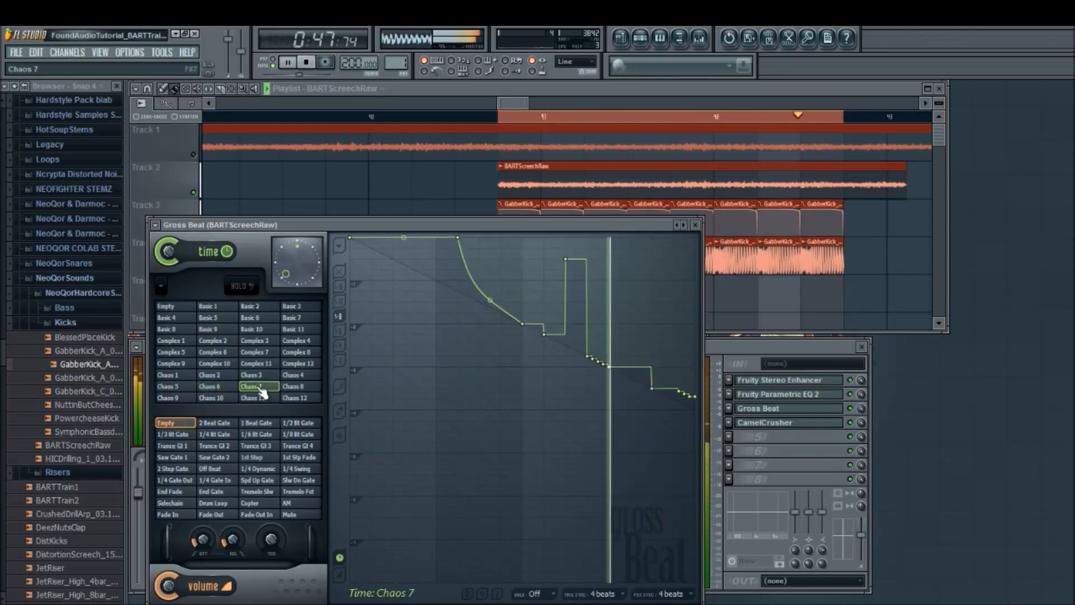
pyautogui.click(307, 397)
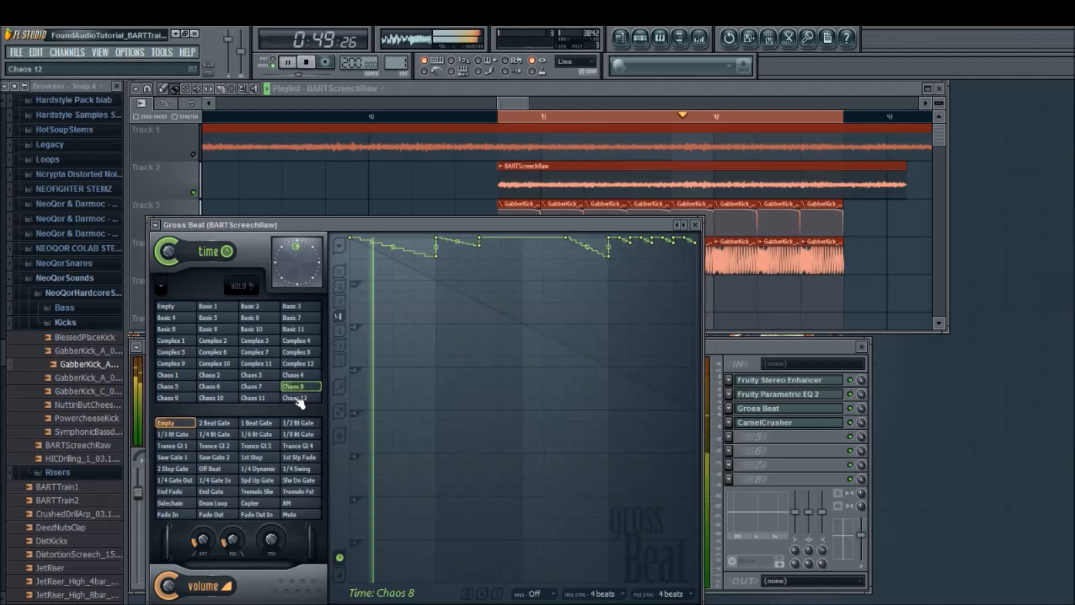
pyautogui.click(301, 398)
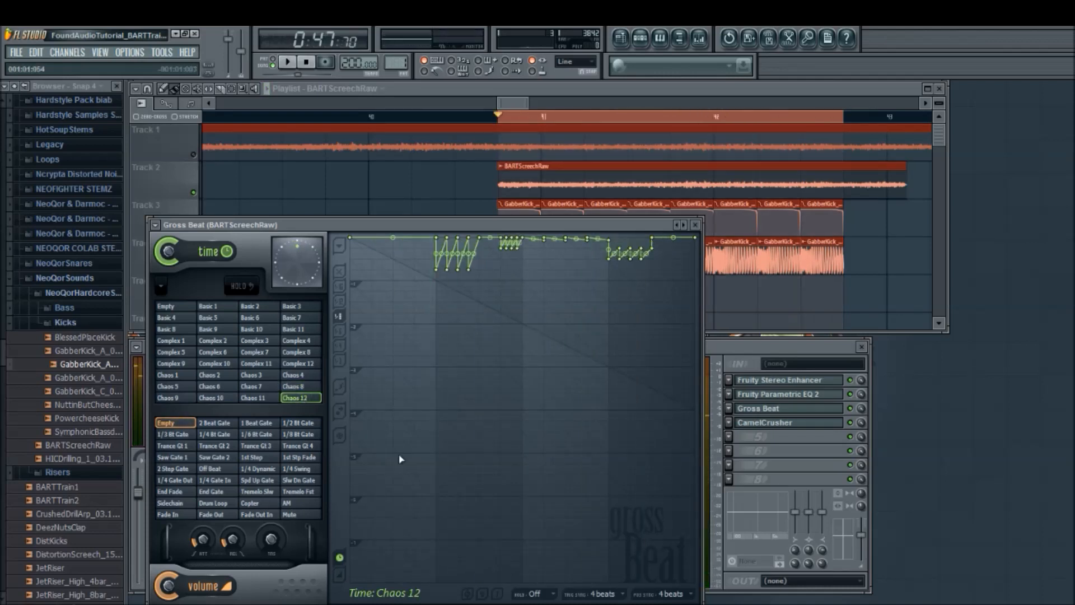
# - Set Gross Beat's time preset to Chaos 8 and play the loop to hear it before pausing
pyautogui.click(306, 386)
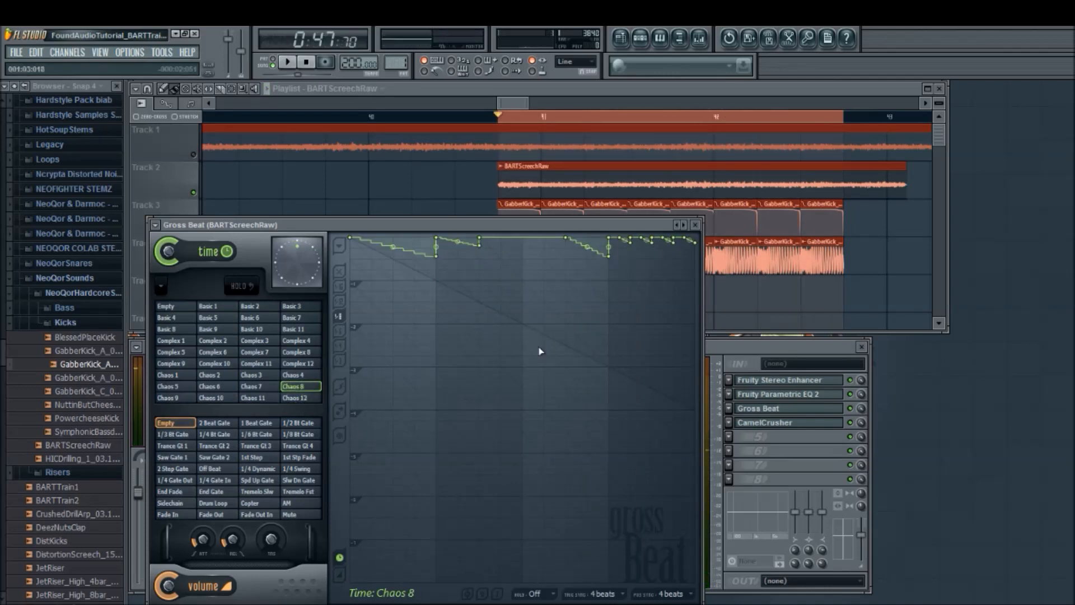
pyautogui.press('space')
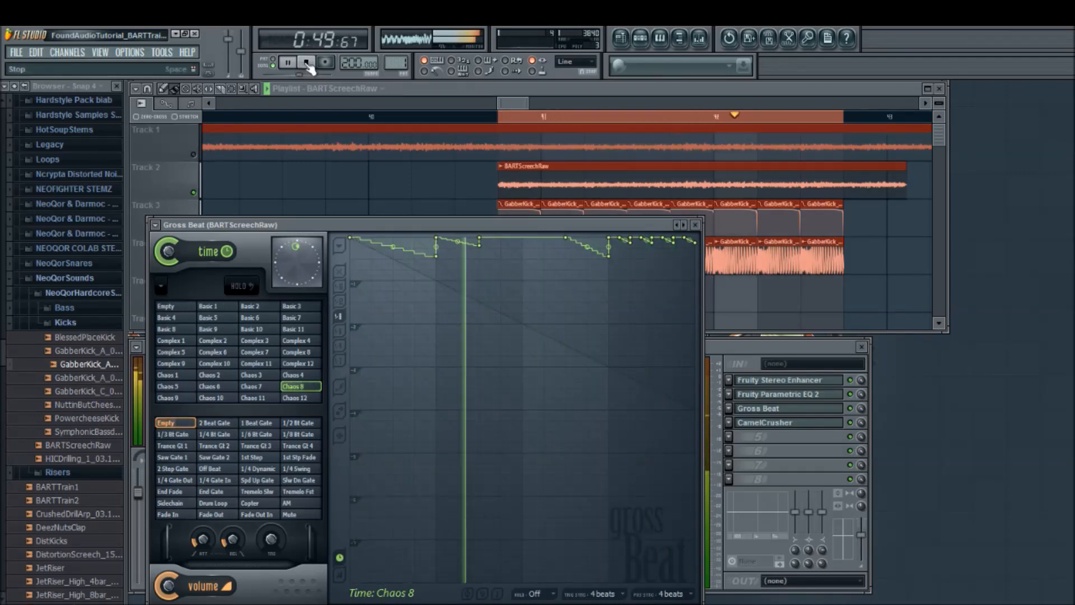
pyautogui.click(289, 62)
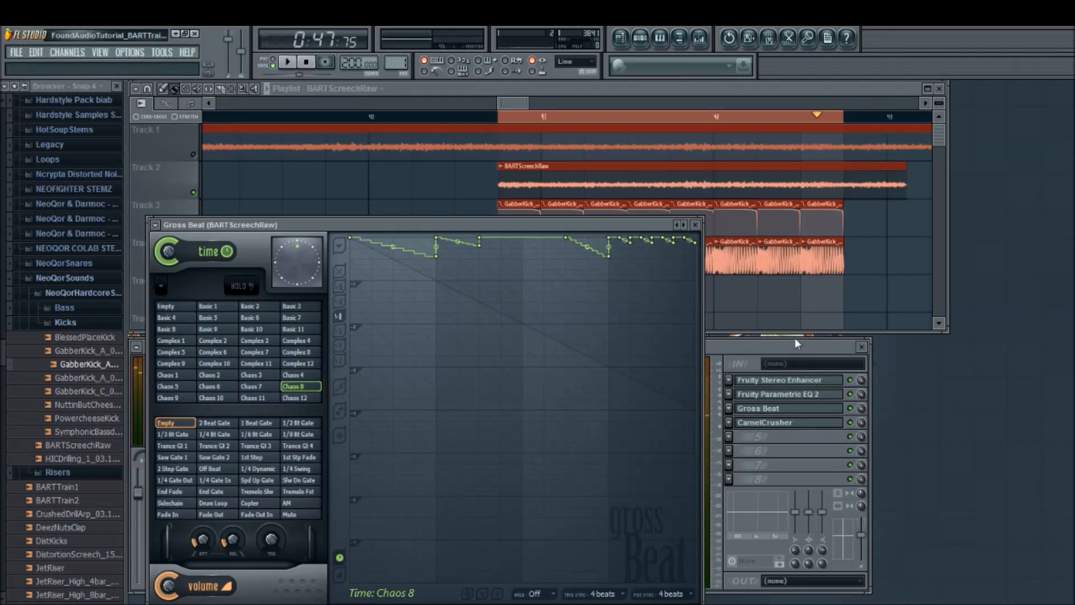
# - Check the BARTScreechRaw EQ, then set the CamelCrusher patch to British Crunch and start the loop to audition it
pyautogui.click(797, 343)
pyautogui.click(797, 426)
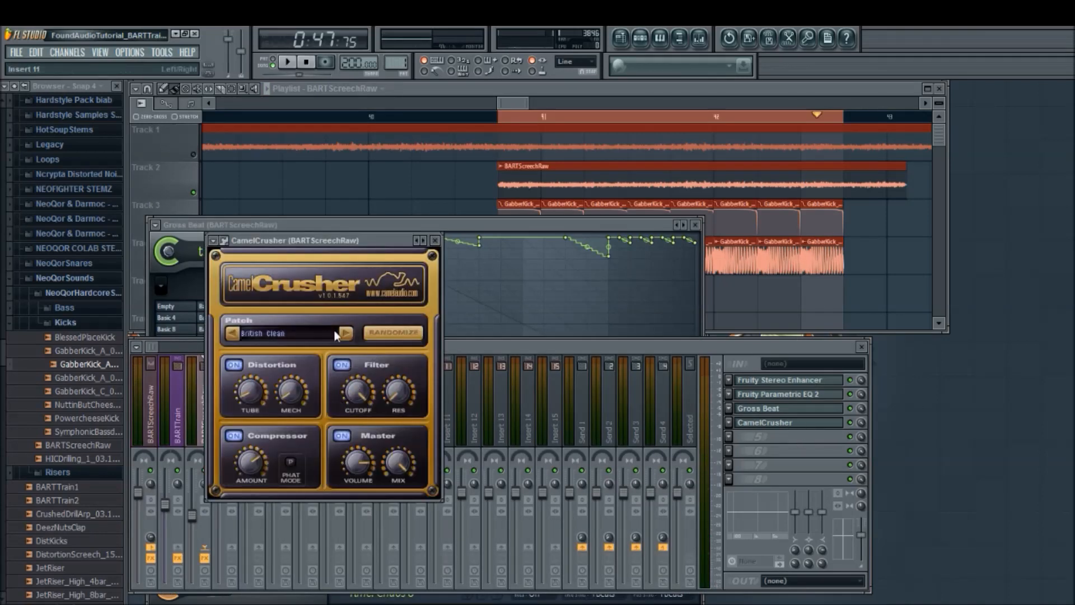
pyautogui.click(818, 396)
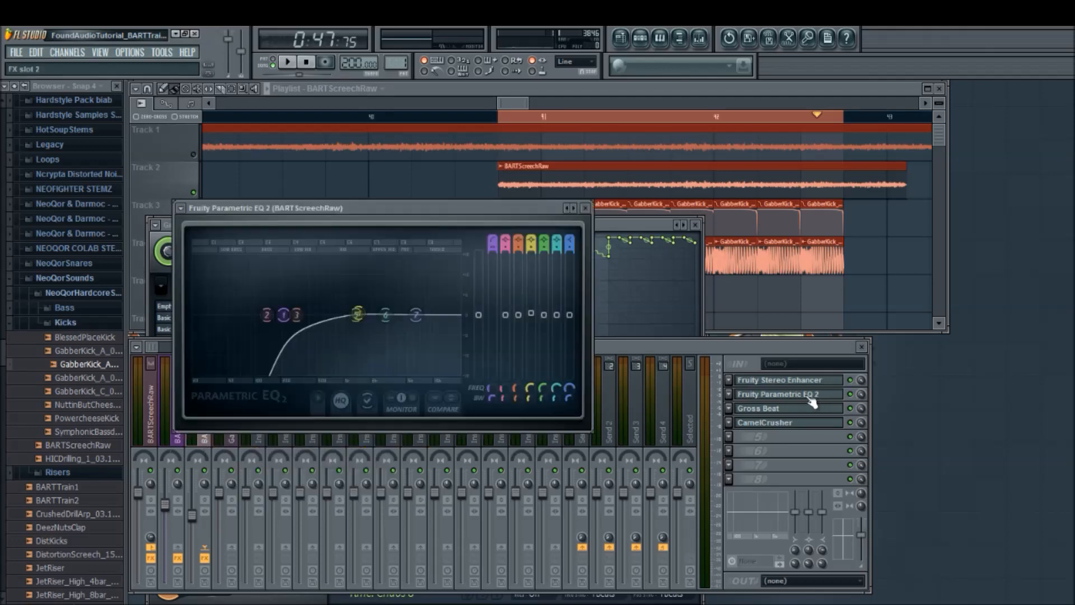
pyautogui.click(786, 428)
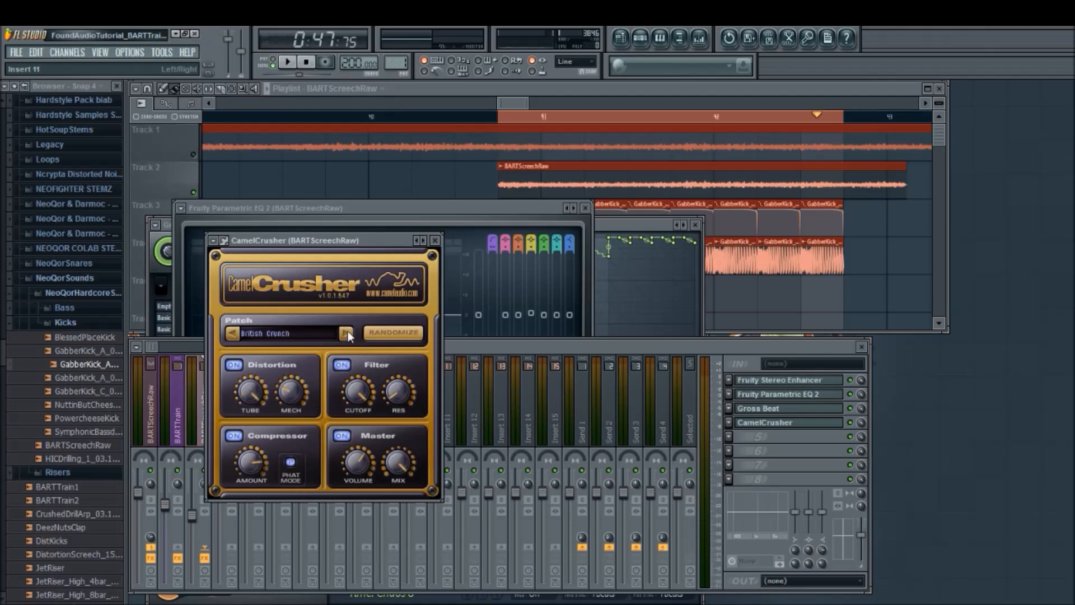
pyautogui.press('space')
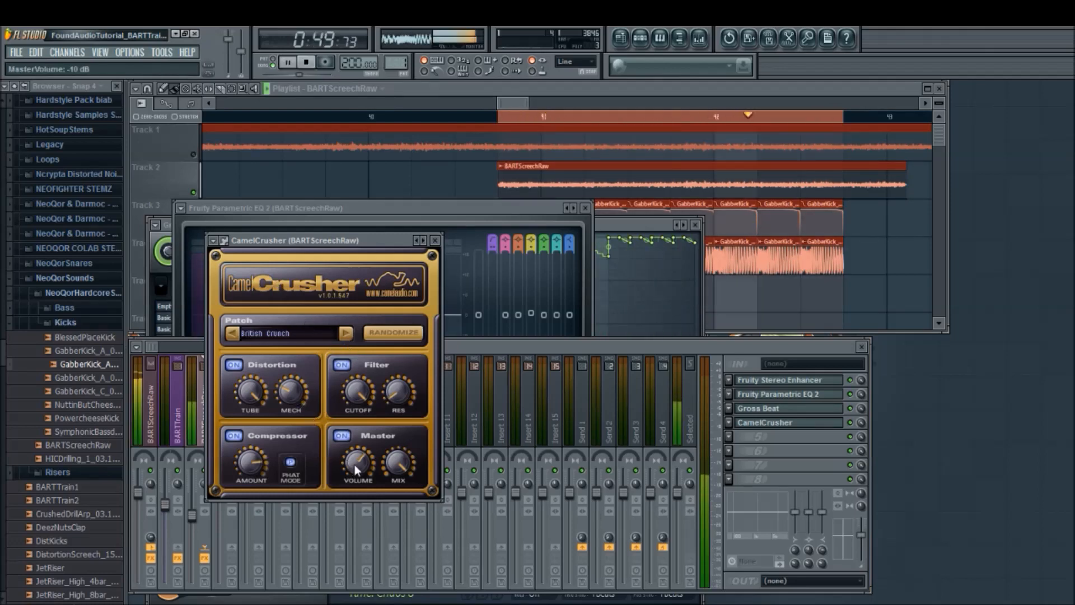
# - Examine Gross Beat's time envelope while the loop plays and return to the mixer
pyautogui.click(563, 347)
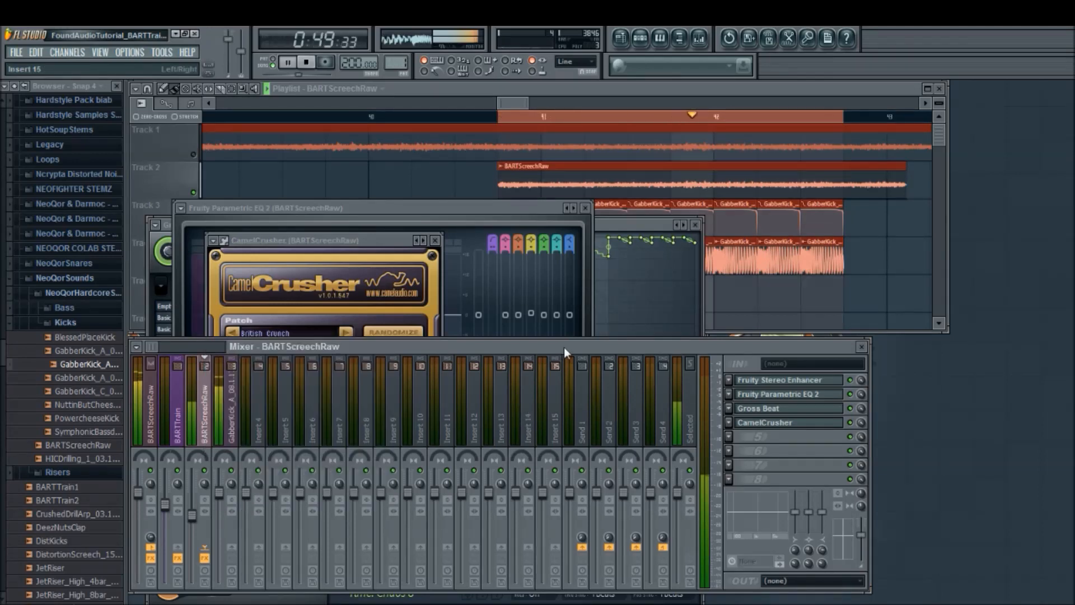
pyautogui.click(610, 224)
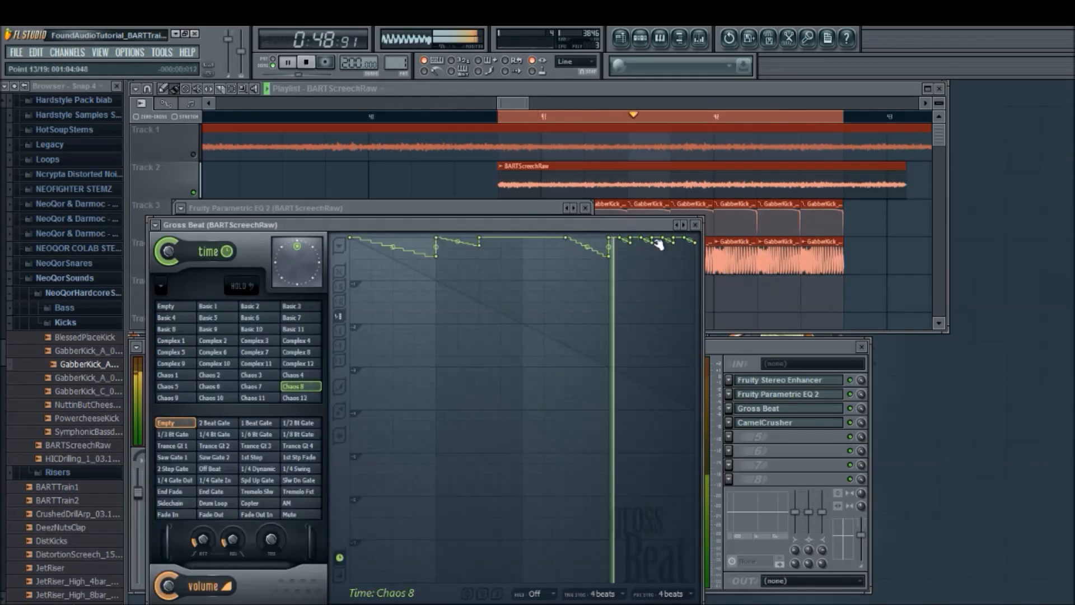
pyautogui.click(721, 347)
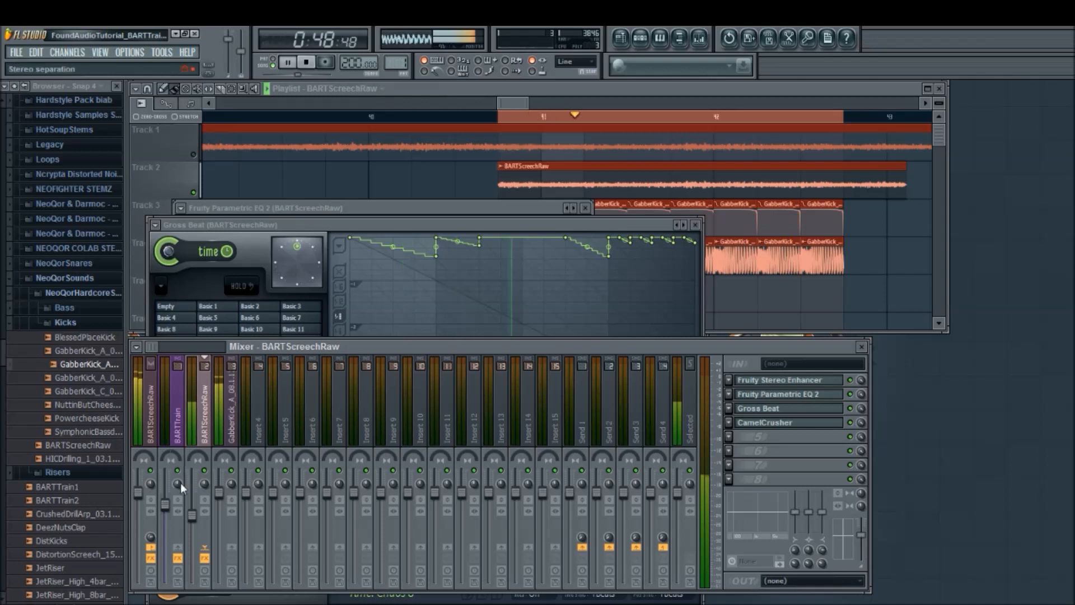
# - Stop the loop, open the BARTScreechRaw parametric EQ, and play the loop briefly to inspect its spectrum
pyautogui.click(309, 63)
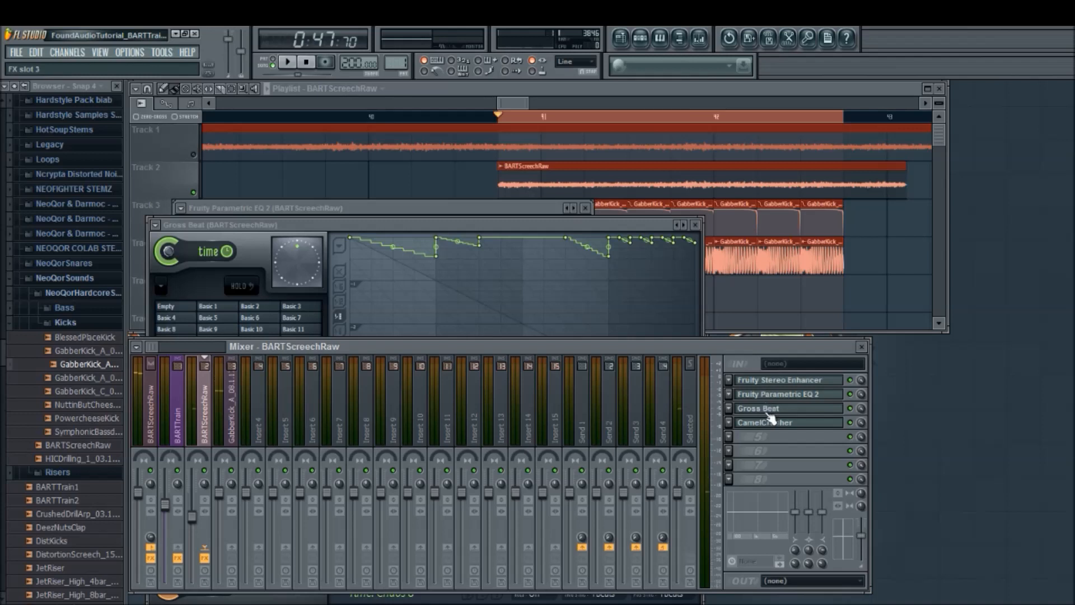
pyautogui.click(775, 394)
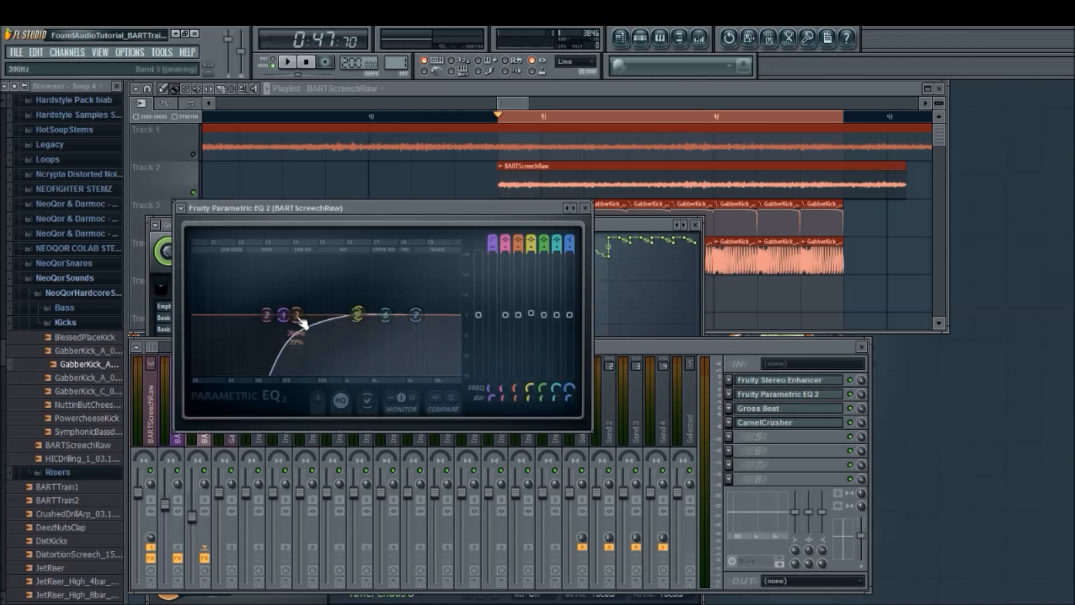
pyautogui.press('space')
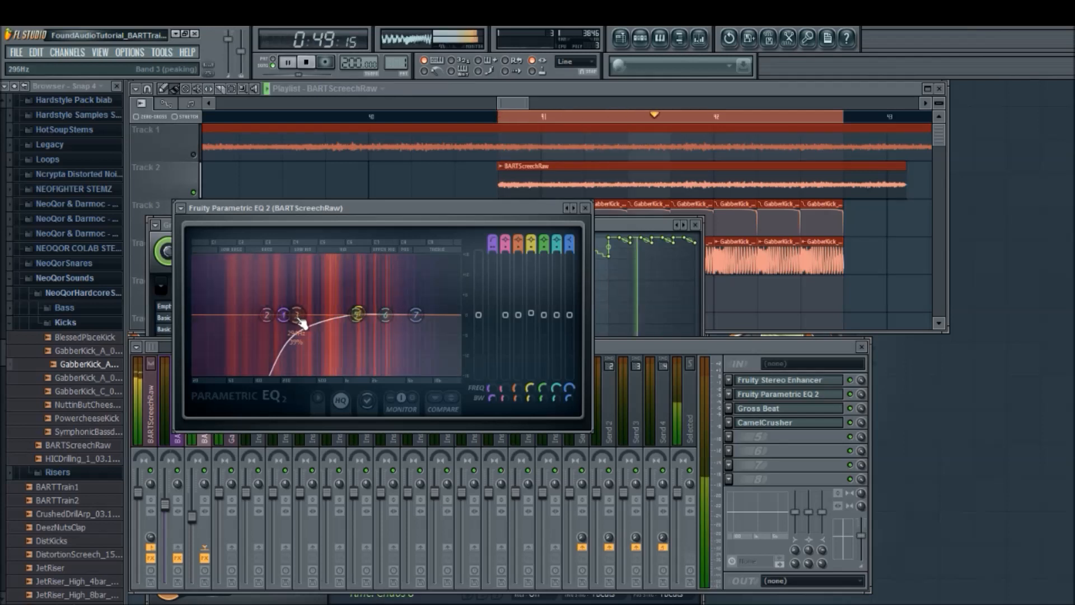
pyautogui.press('space')
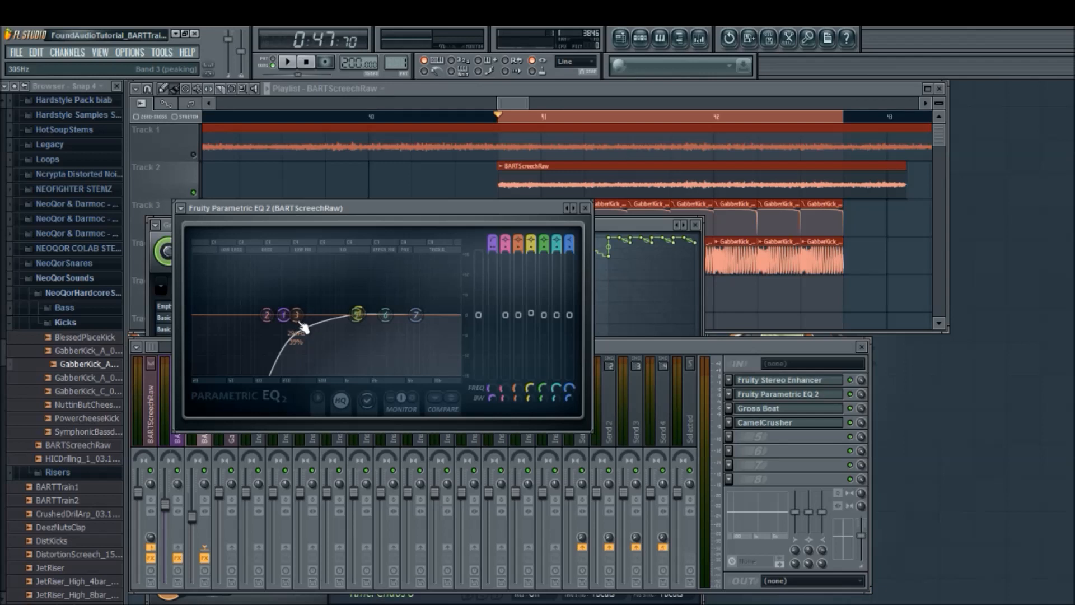
# - Narrow EQ band 3 to 16% and sweep it boosted around 2049 Hz over the playing loop, returning its level to zero and stopping playback
pyautogui.press('space')
pyautogui.moveTo(367, 284); pyautogui.dragTo(386, 258)
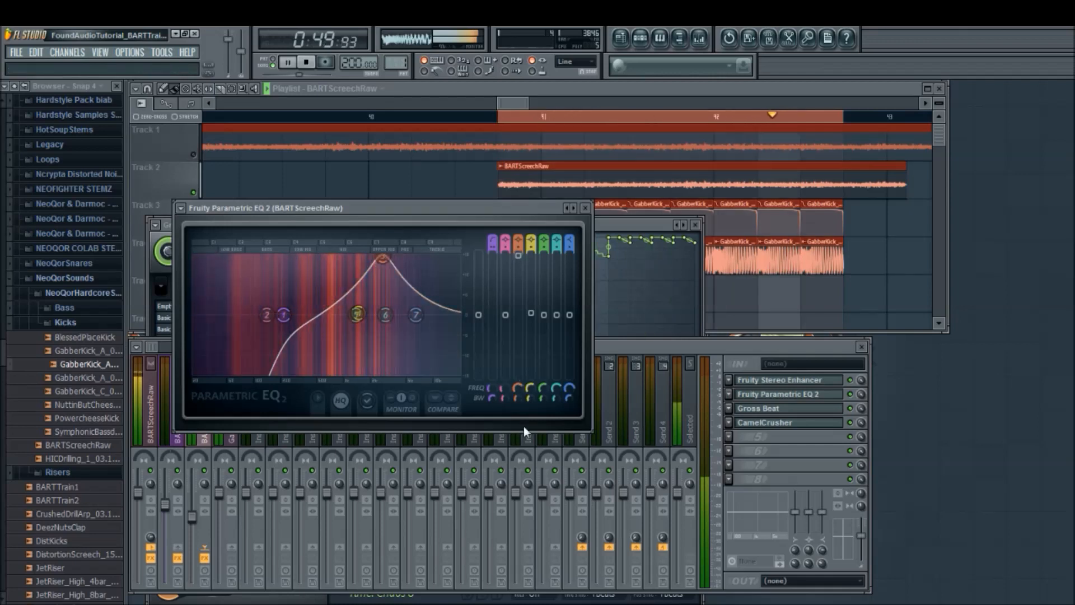
pyautogui.scroll(-5, 514, 399)
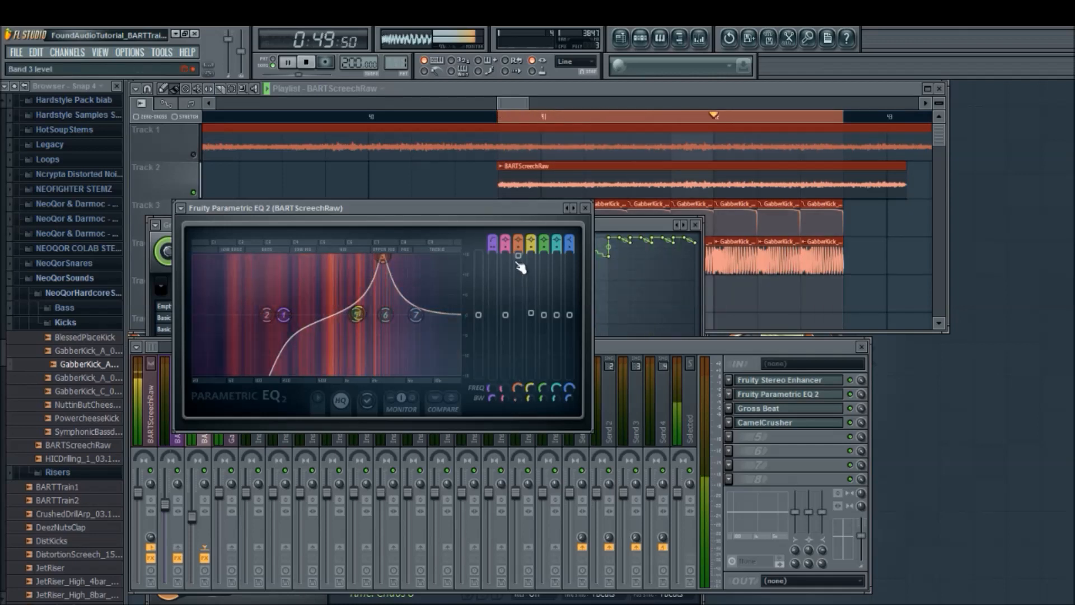
pyautogui.moveTo(517, 388); pyautogui.dragTo(518, 393)
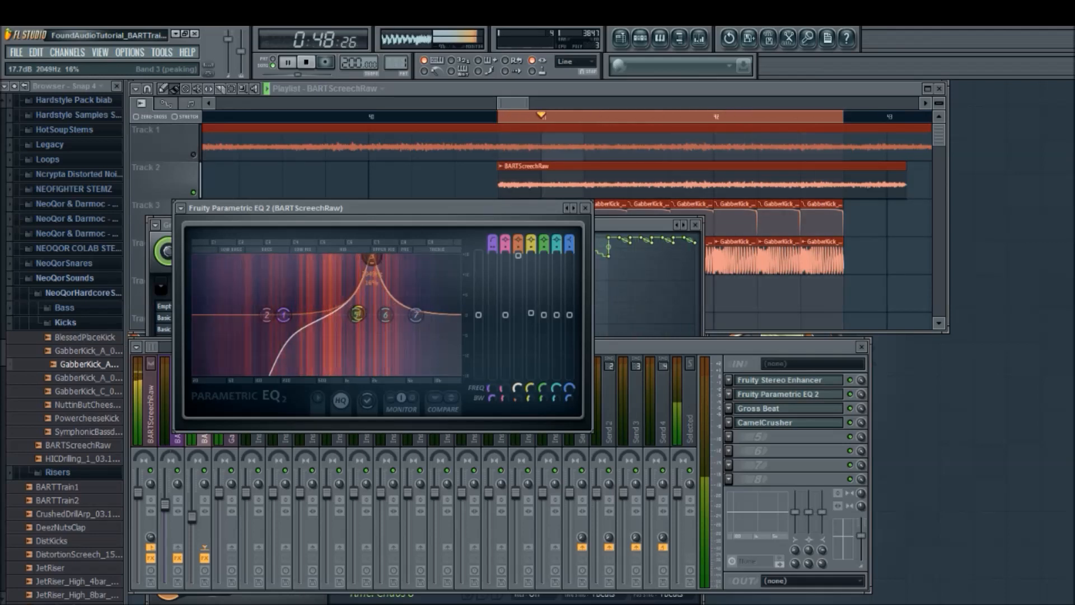
pyautogui.moveTo(518, 256); pyautogui.dragTo(519, 314)
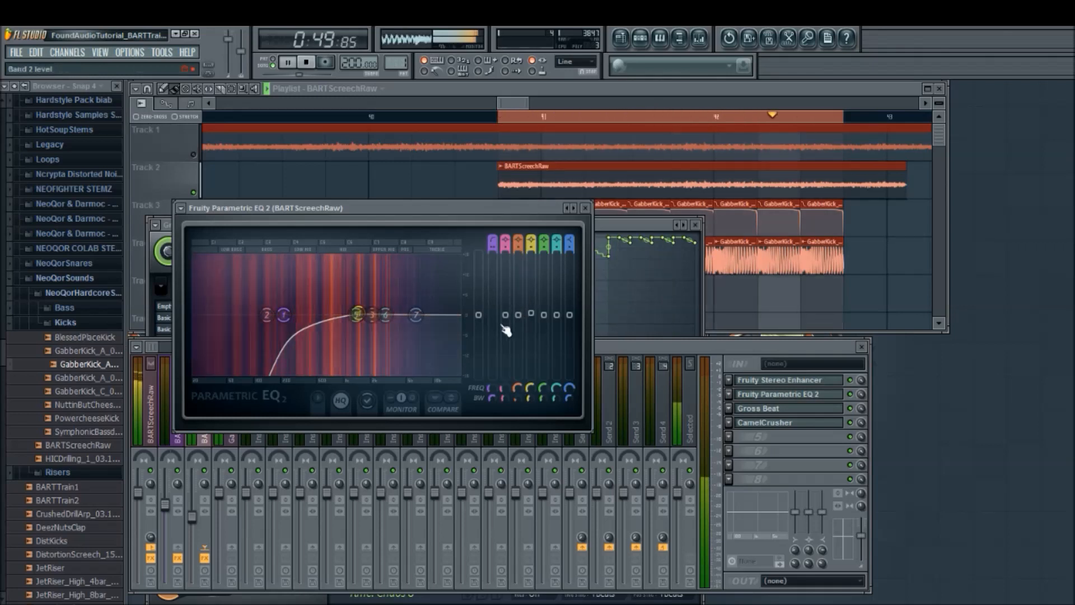
pyautogui.press('space')
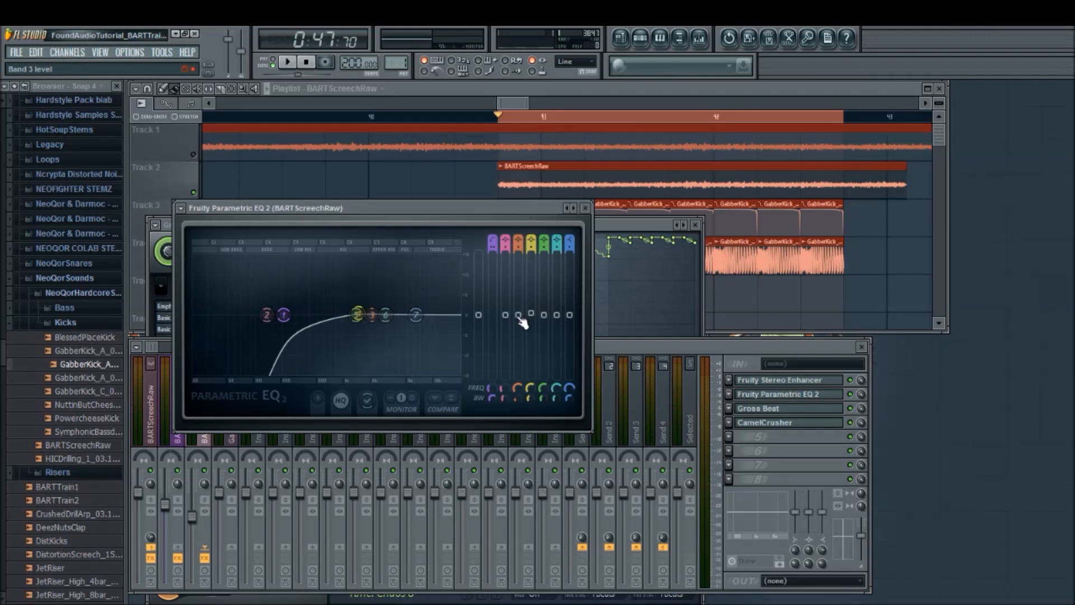
# - Boost EQ band 3 at 2474 Hz by 12.7 dB with 16% bandwidth, and ease the peak down somewhat while the loop plays
pyautogui.moveTo(520, 317); pyautogui.dragTo(520, 314)
pyautogui.moveTo(518, 275); pyautogui.dragTo(518, 272)
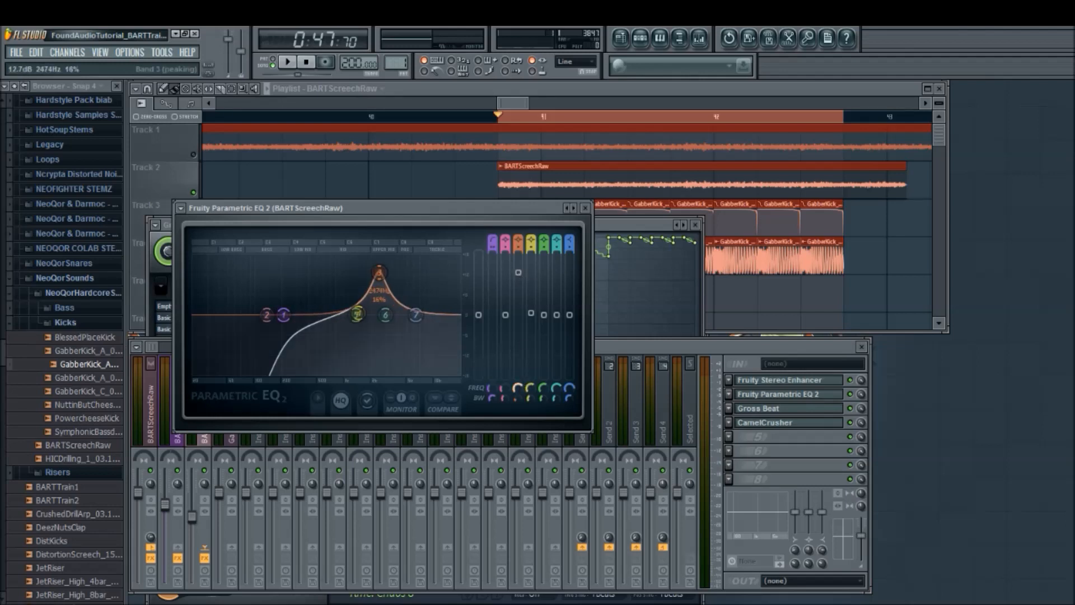
pyautogui.moveTo(516, 387); pyautogui.dragTo(518, 387)
pyautogui.press('space')
pyautogui.moveTo(518, 273); pyautogui.dragTo(518, 287)
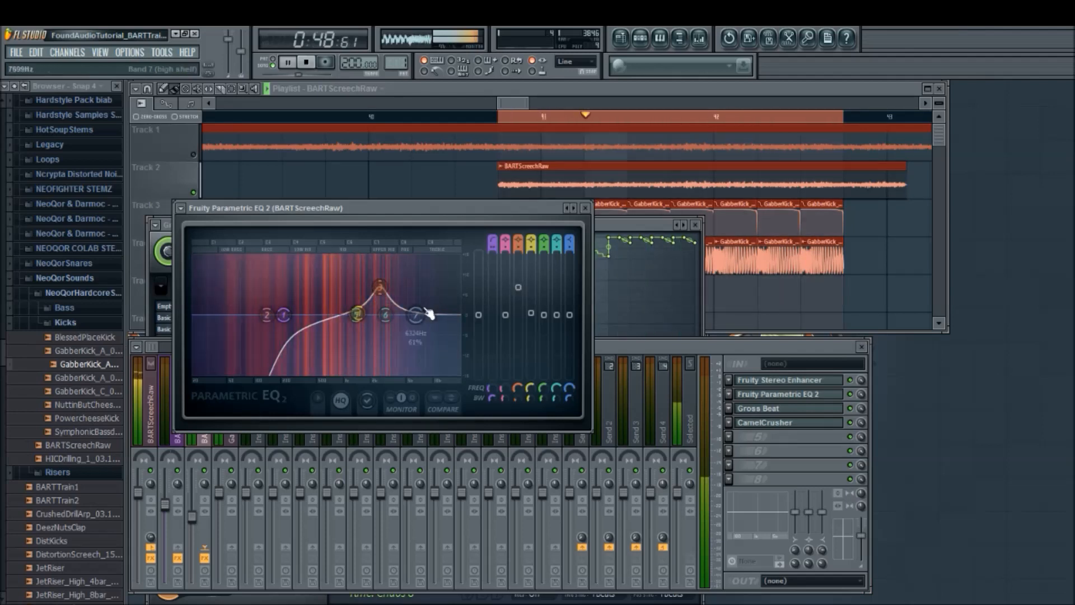
# - Set EQ band 7 to -0.6 dB, test a boost on band 2 and return it to 0.0 dB at 746 Hz, closing the EQ and pausing playback
pyautogui.moveTo(426, 314); pyautogui.dragTo(416, 317)
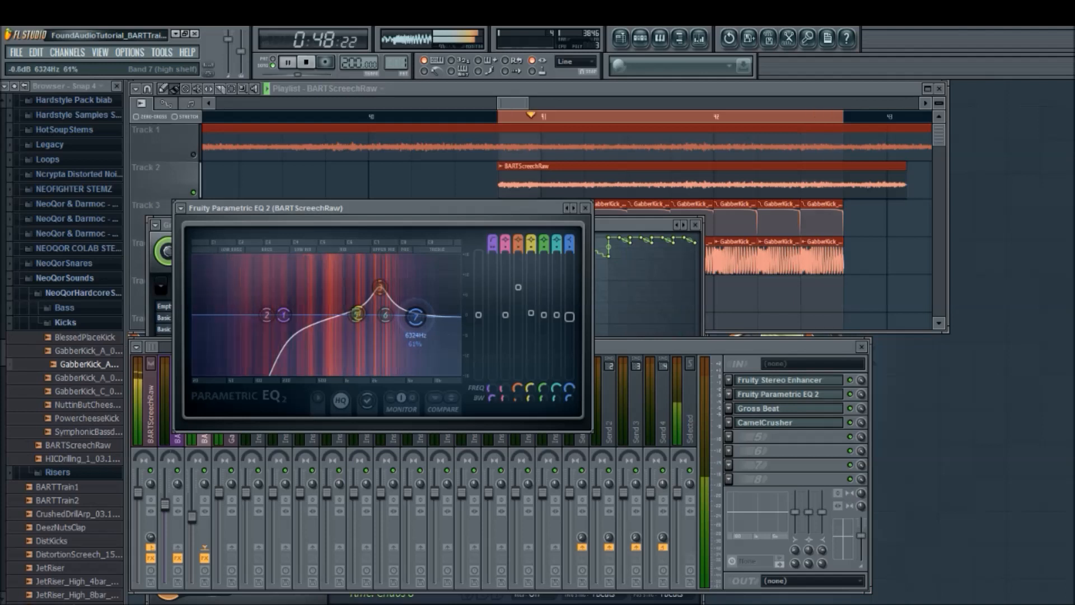
pyautogui.moveTo(266, 315); pyautogui.dragTo(332, 261)
pyautogui.moveTo(505, 262); pyautogui.dragTo(505, 314)
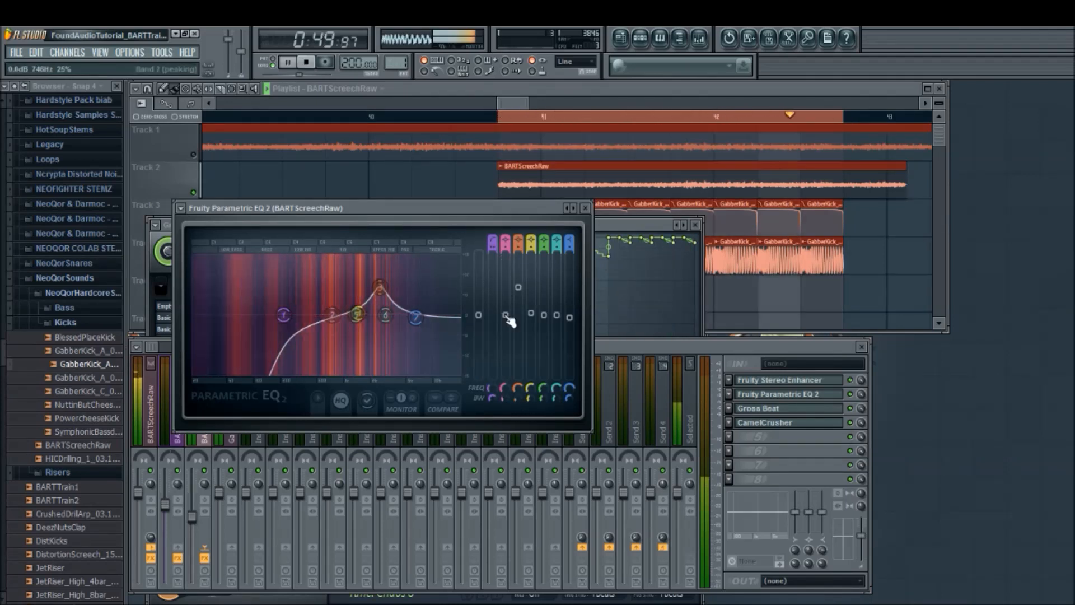
pyautogui.click(586, 208)
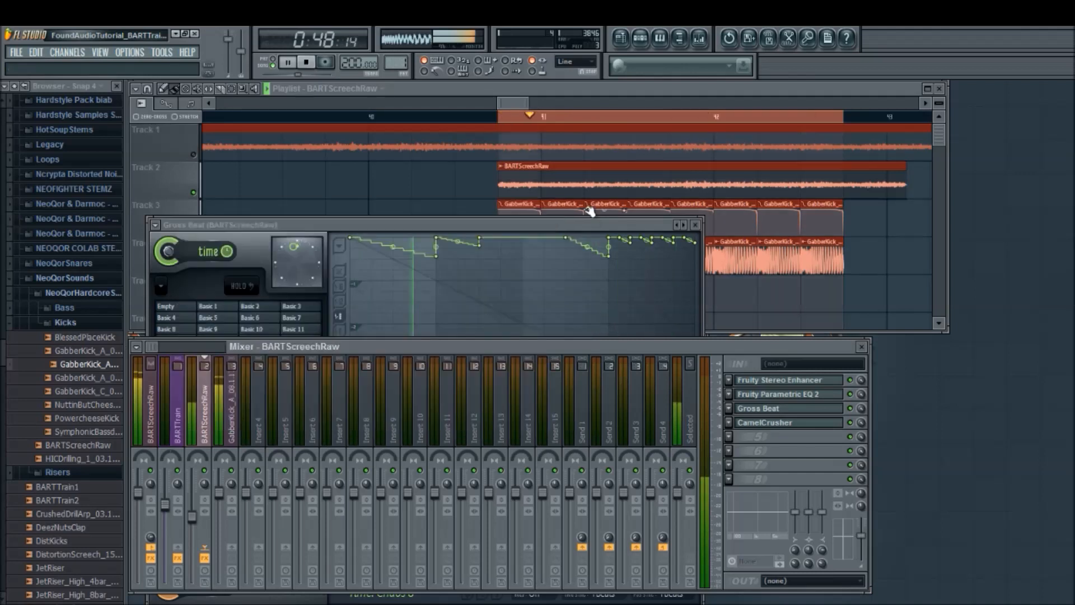
pyautogui.click(289, 65)
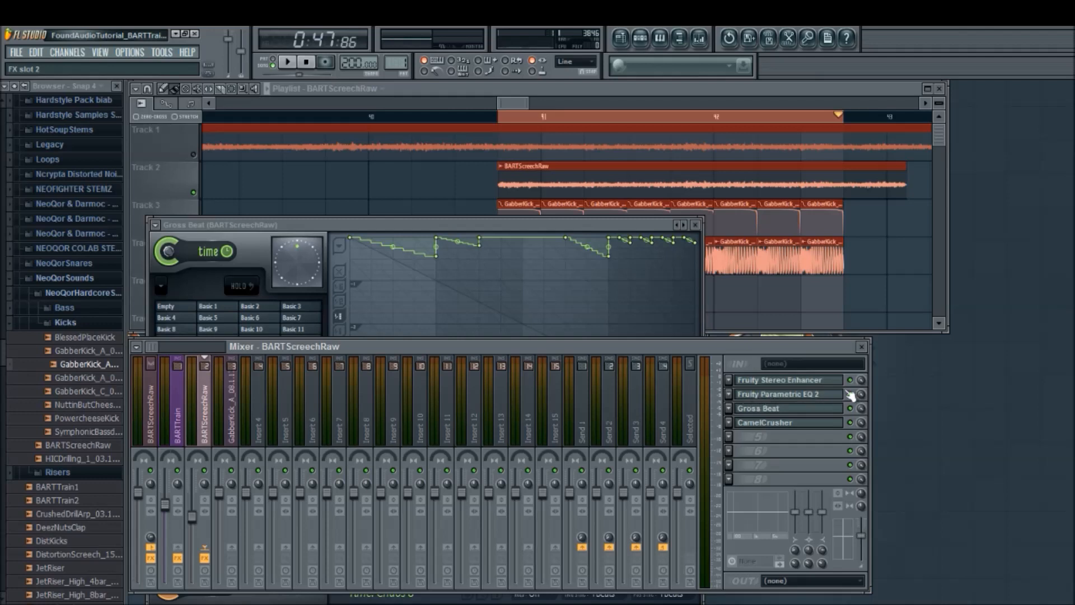
# - Review the finished EQ curve, and play the loop from its start in the playlist to hear the screech with the kicks
pyautogui.click(817, 398)
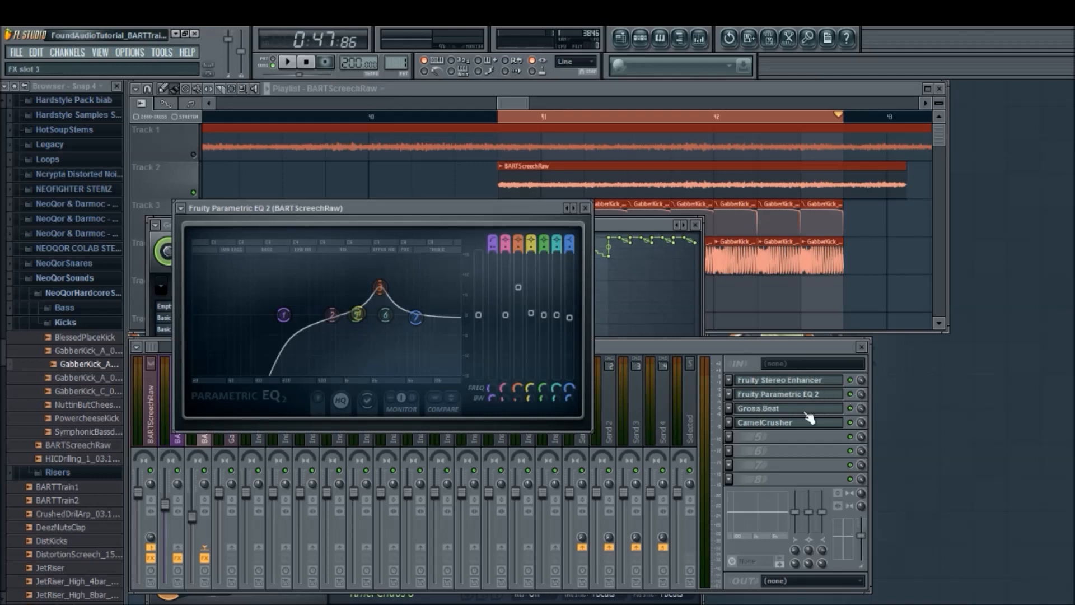
pyautogui.click(735, 446)
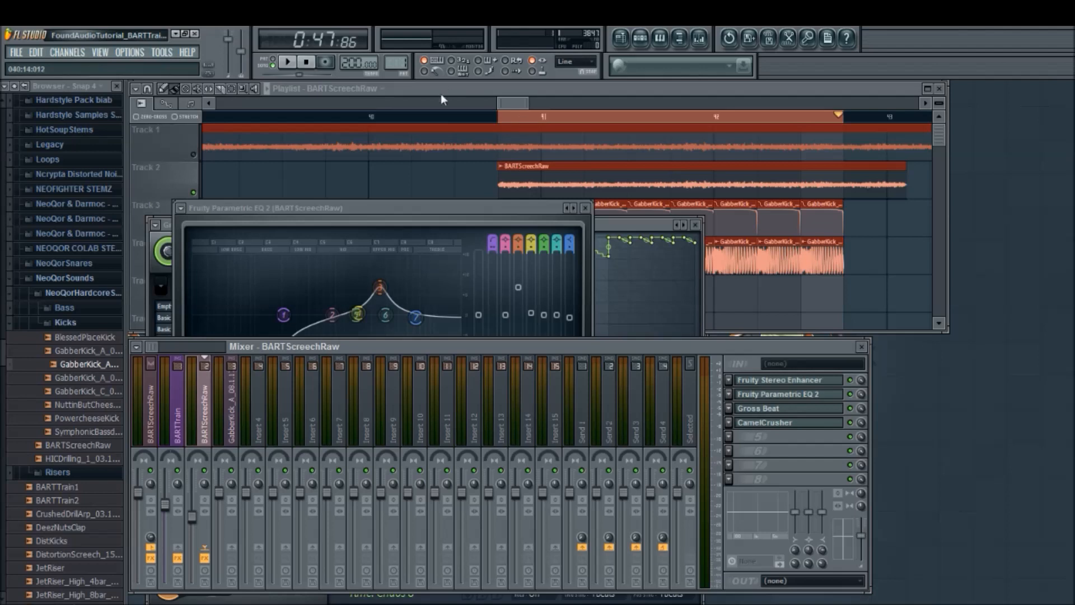
pyautogui.moveTo(507, 102); pyautogui.dragTo(523, 103)
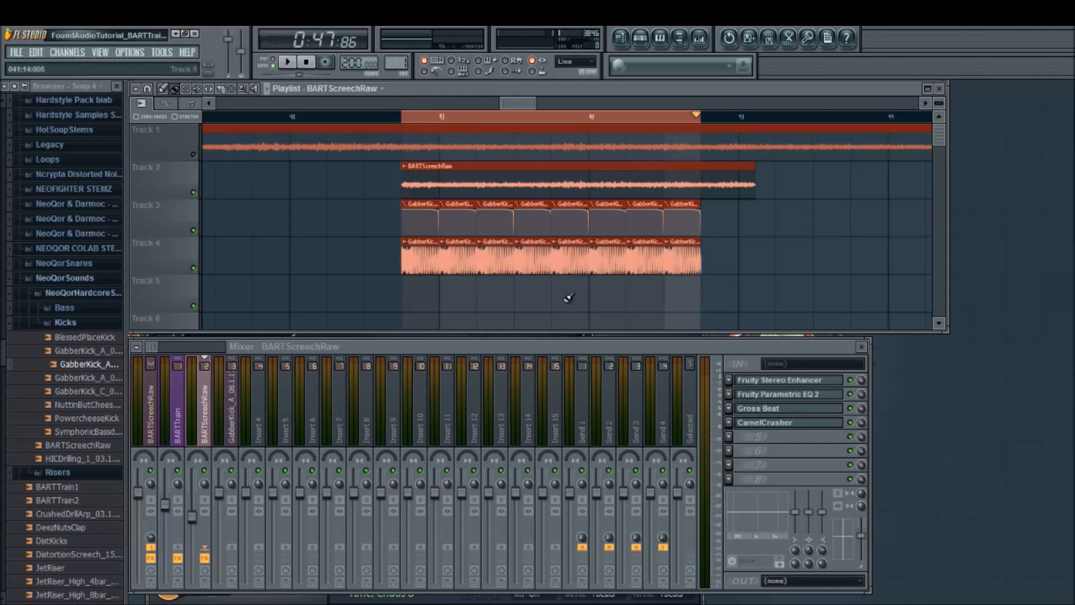
pyautogui.click(405, 118)
pyautogui.click(290, 62)
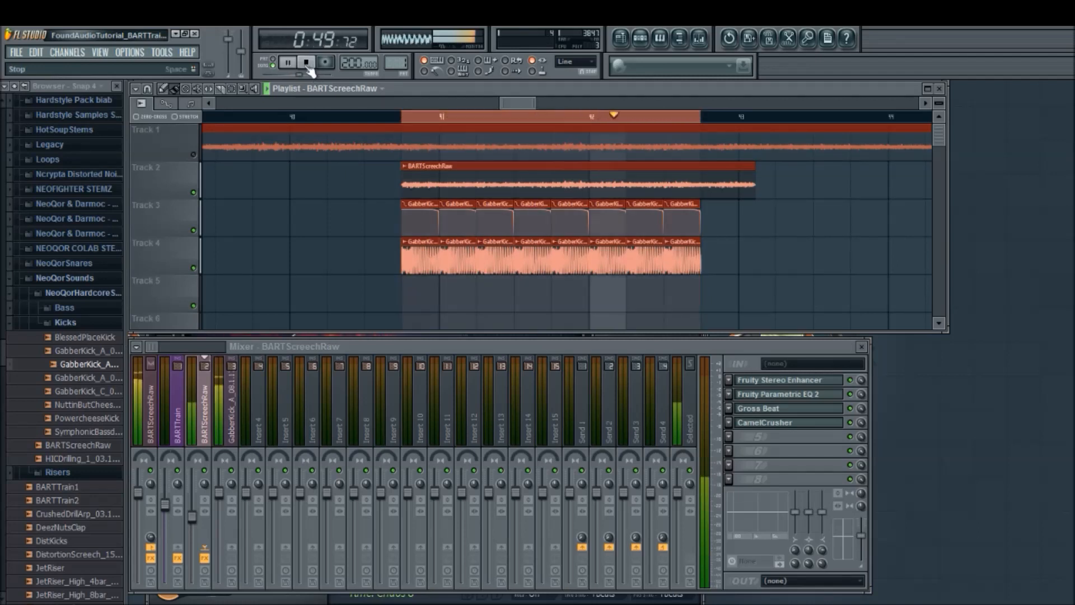
pyautogui.click(306, 62)
pyautogui.click(730, 437)
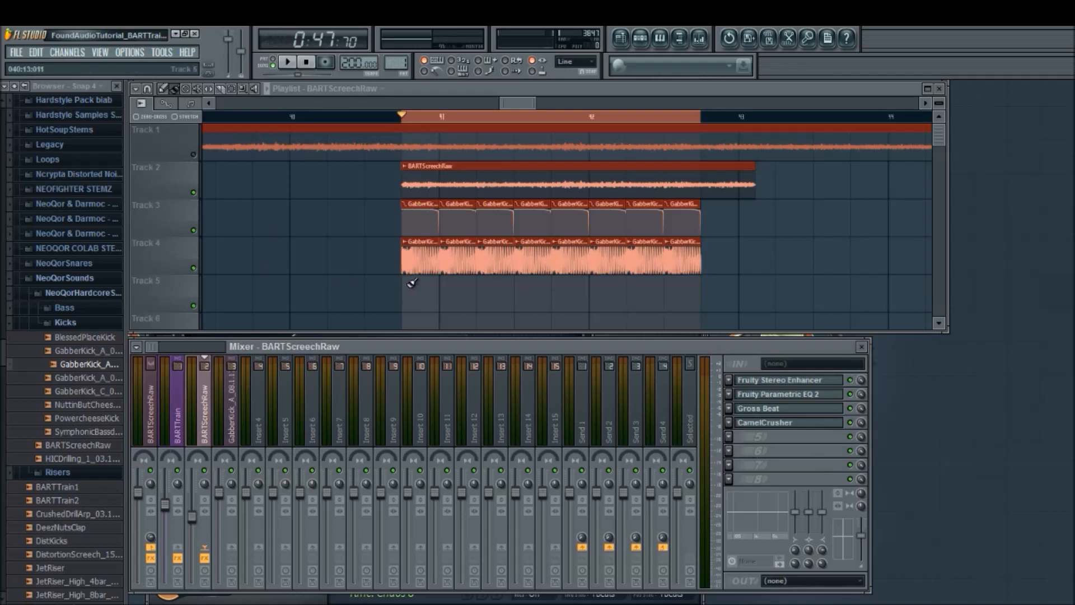
# - Create a panning automation clip for the BARTScreechRaw audio and move it from Track 2 to Track 5
pyautogui.click(413, 174)
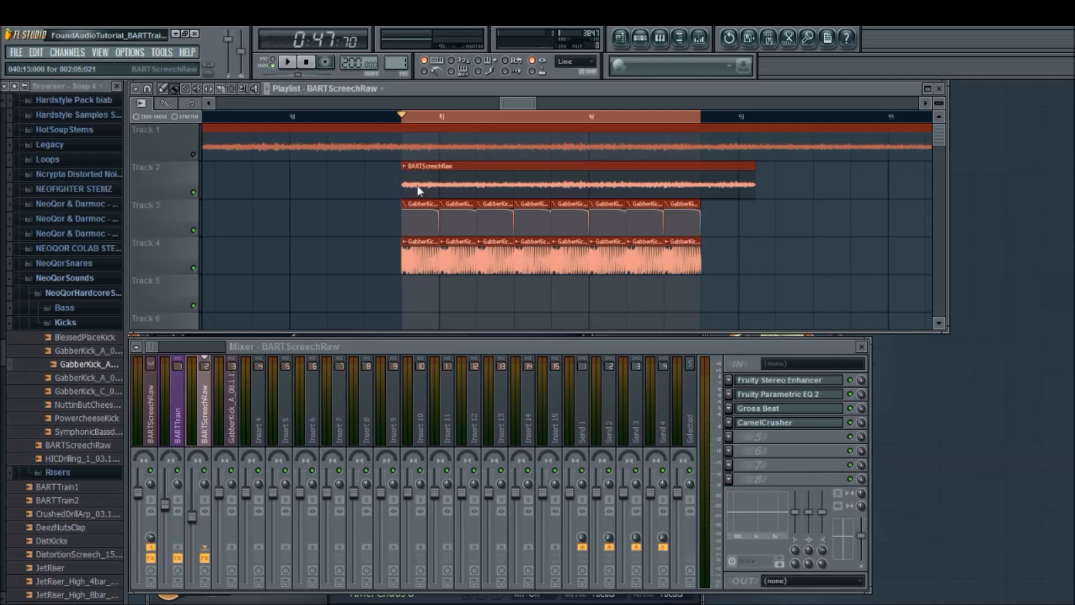
pyautogui.click(525, 402)
pyautogui.hotkey('ctrl', 'd')
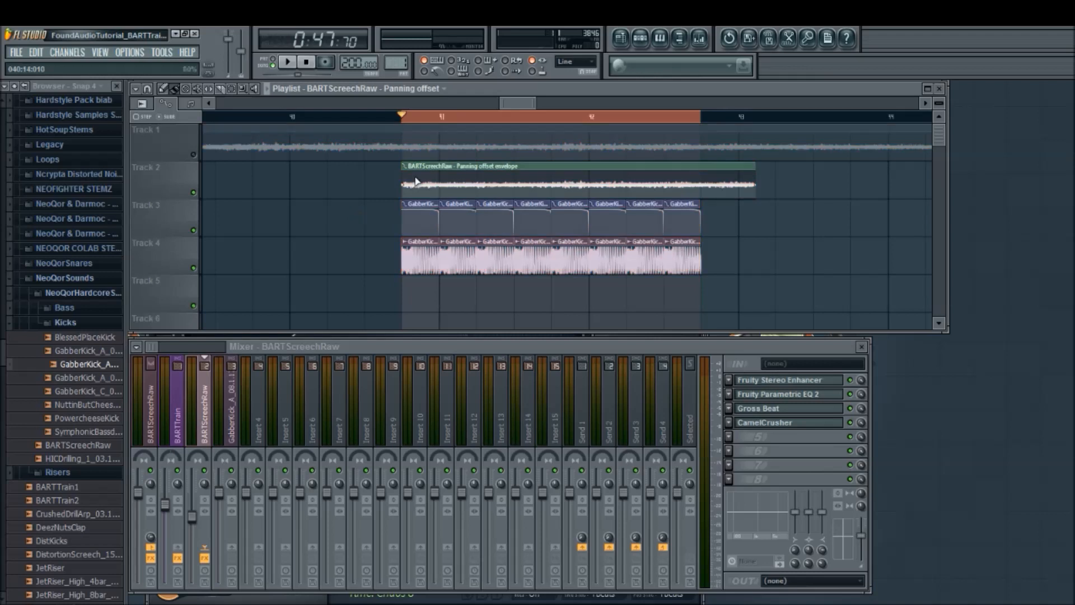
pyautogui.moveTo(430, 175); pyautogui.dragTo(435, 303)
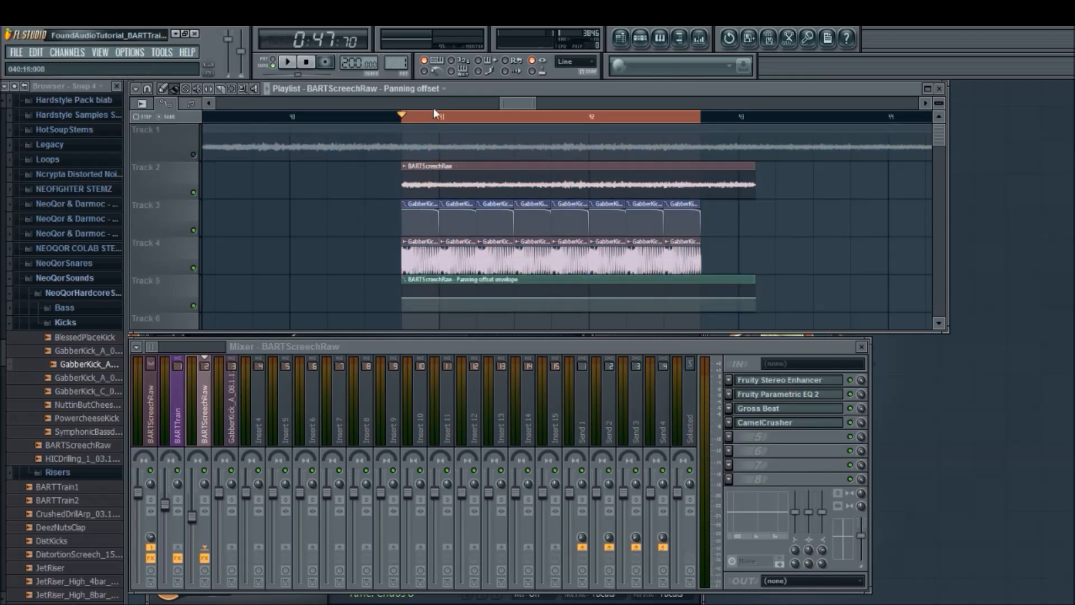
# - Add points to the panning envelope that dip after bar 41, jump back to centre, and rise to a peak around bar 42
pyautogui.rightClick(441, 299)
pyautogui.moveTo(443, 301); pyautogui.dragTo(477, 304)
pyautogui.rightClick(515, 306)
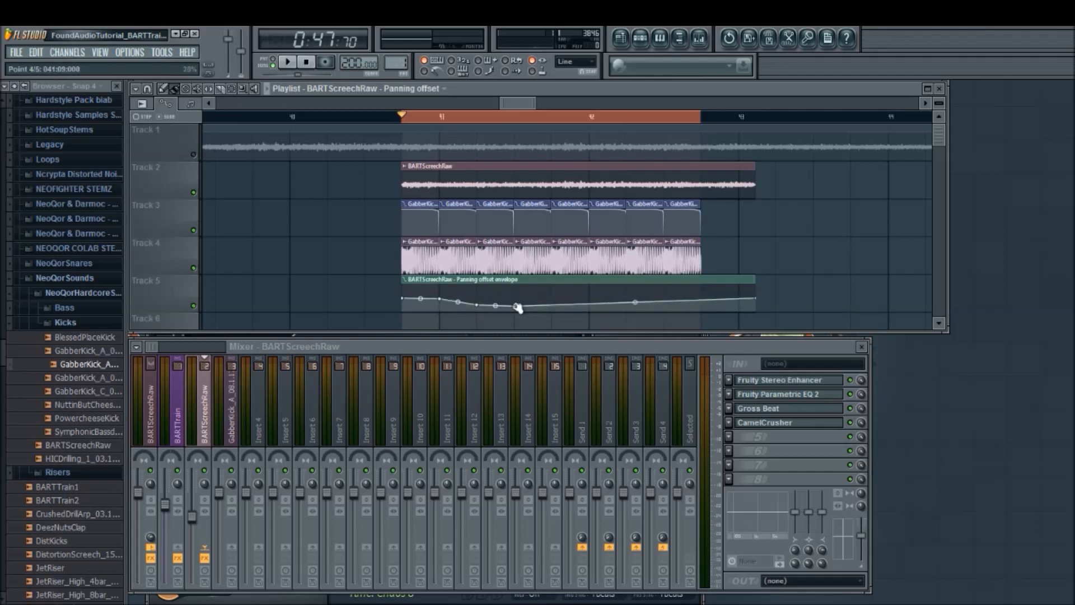
pyautogui.moveTo(514, 306); pyautogui.dragTo(521, 303)
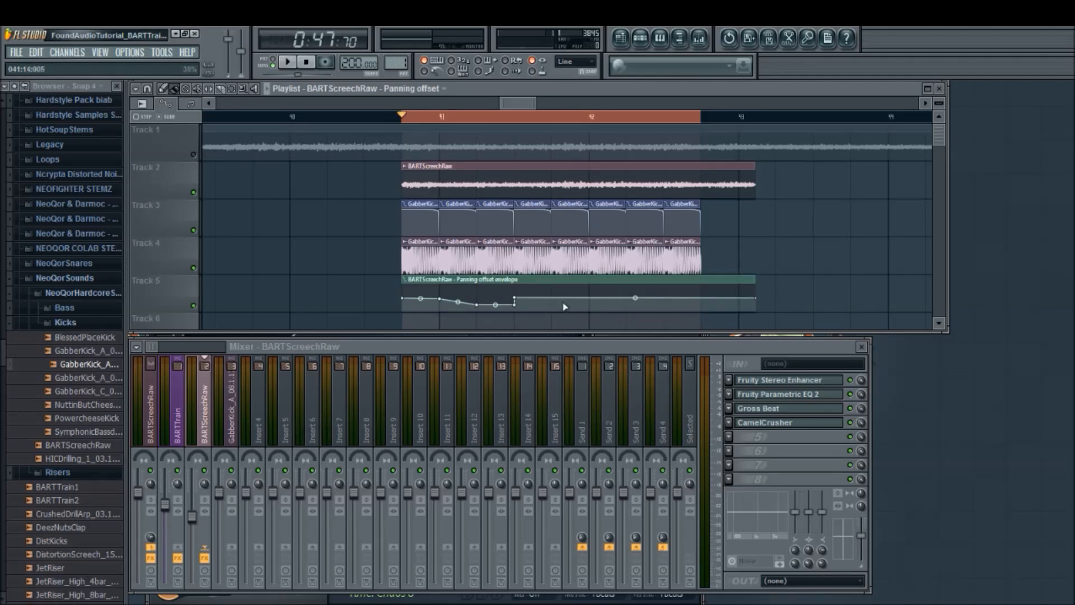
pyautogui.moveTo(578, 298); pyautogui.dragTo(592, 293)
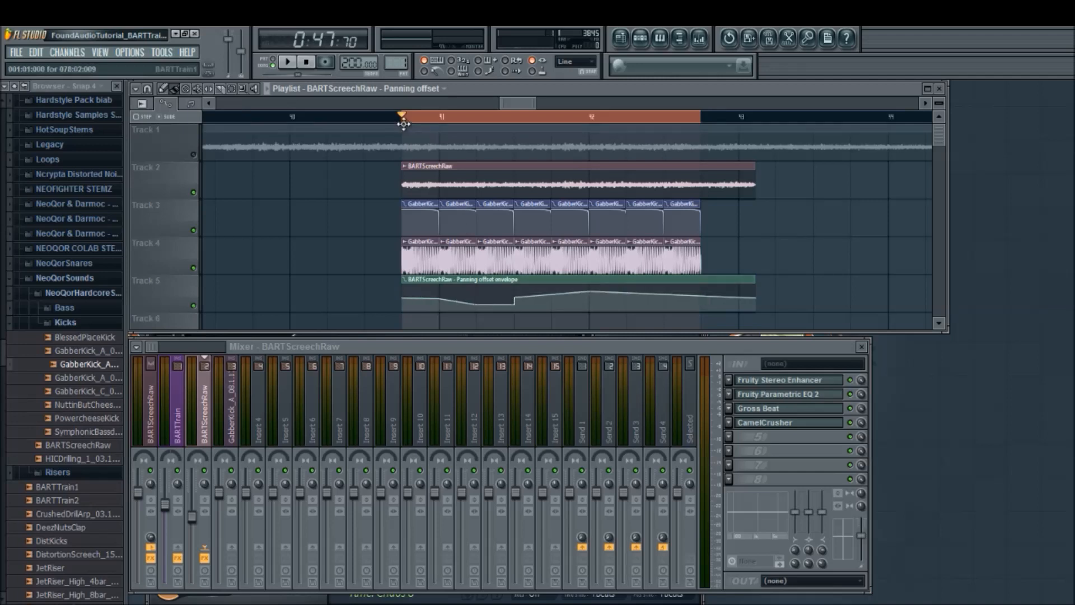
# - Audition the panning automation over the loop, and smooth the envelope's dip and rise into gentler curves
pyautogui.press('space')
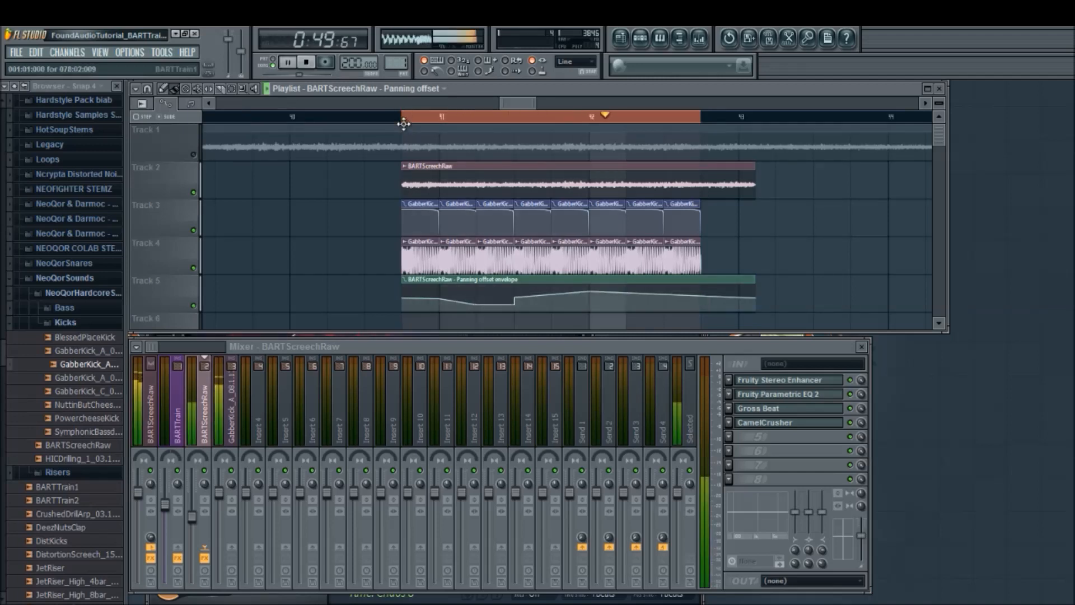
pyautogui.press('space')
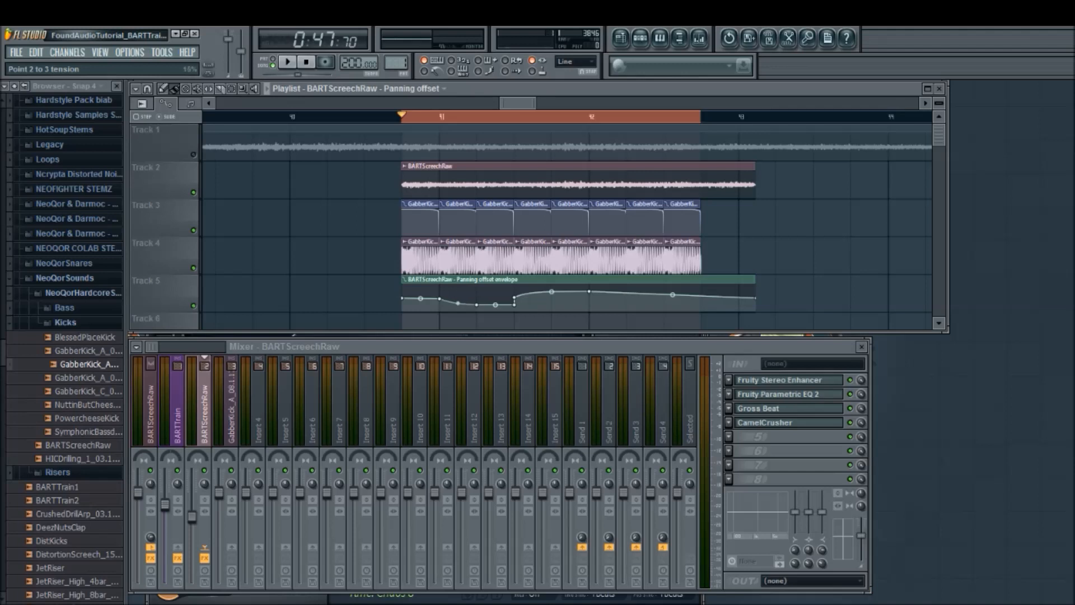
pyautogui.moveTo(458, 302); pyautogui.dragTo(515, 304)
pyautogui.hotkey('ctrl', 'z')
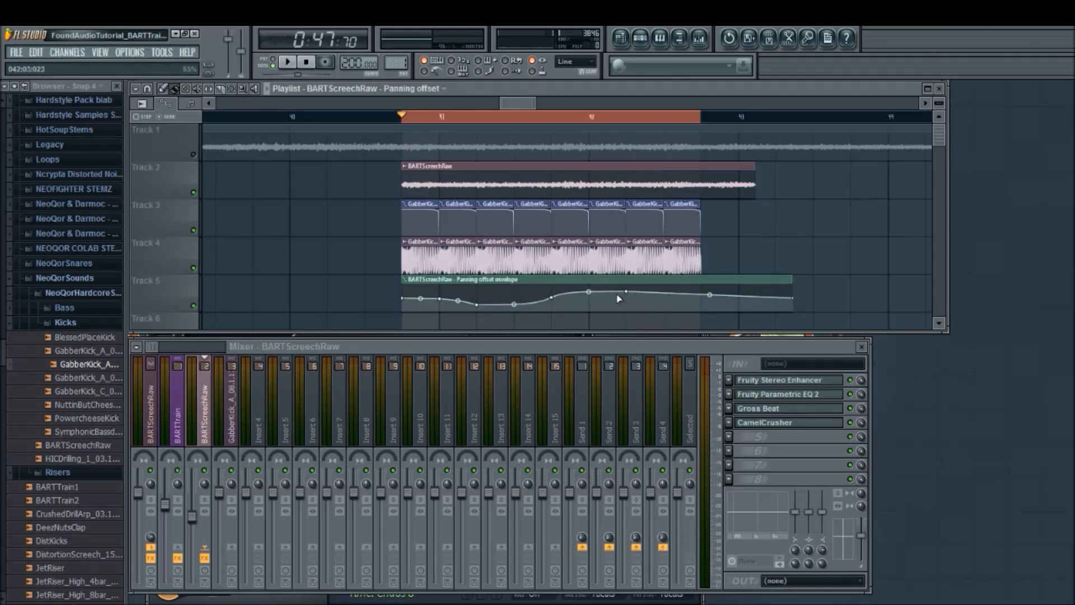
# - Add panning points that hold the peak past bar 42 and dip after it, and shorten the envelope to end with the kick clips
pyautogui.rightClick(591, 298)
pyautogui.moveTo(591, 296); pyautogui.dragTo(626, 294)
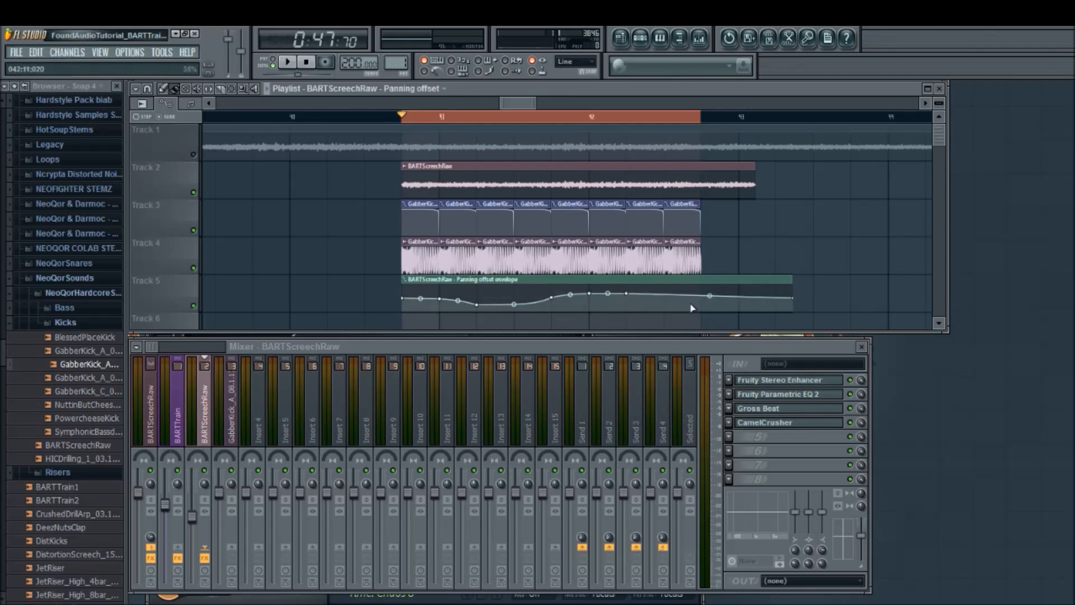
pyautogui.rightClick(664, 303)
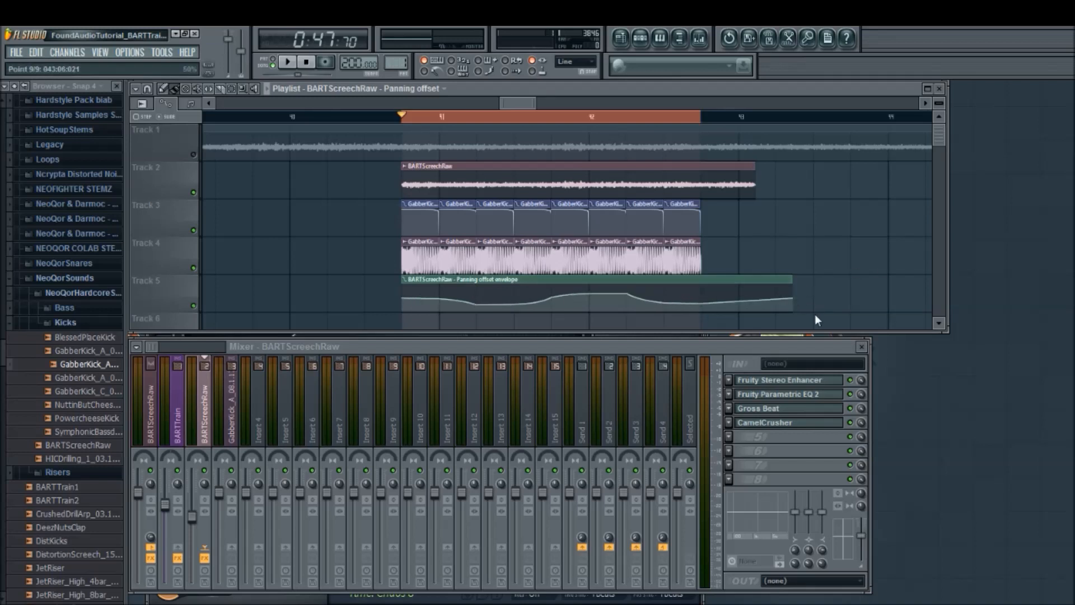
pyautogui.moveTo(794, 299); pyautogui.dragTo(701, 304)
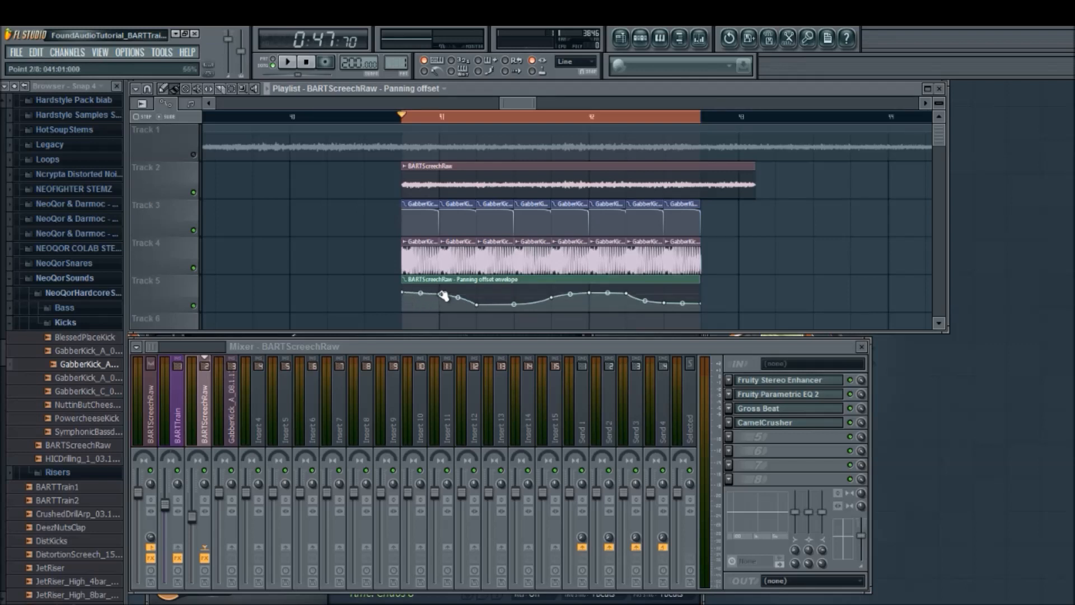
# - Play the loop and fine-tune the panning points, deepening the first dip and adjusting the rise before bar 42
pyautogui.press('space')
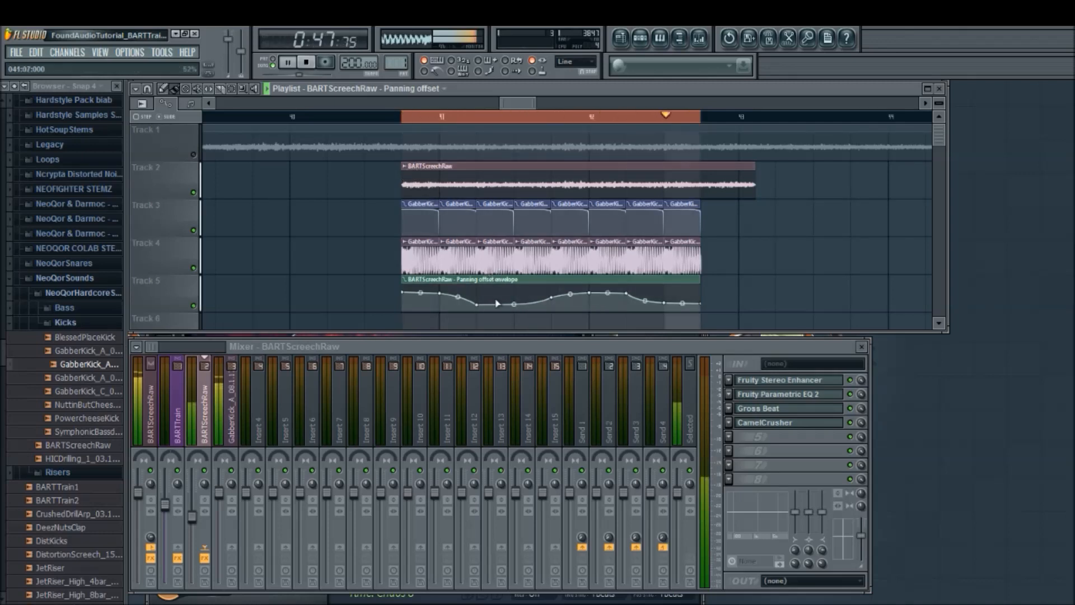
pyautogui.moveTo(478, 304); pyautogui.dragTo(480, 307)
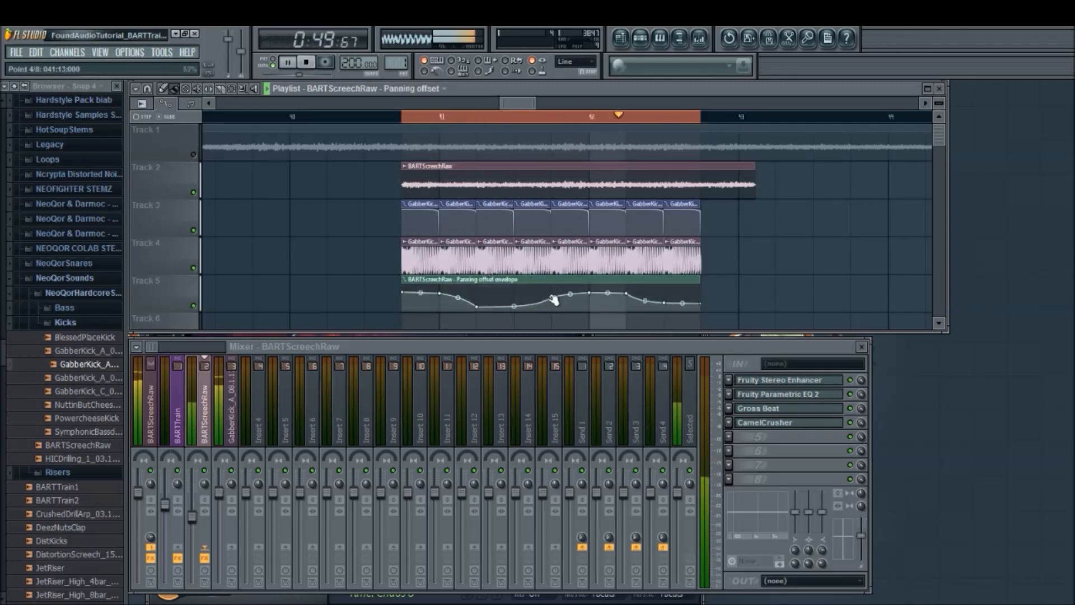
pyautogui.moveTo(570, 296); pyautogui.dragTo(570, 293)
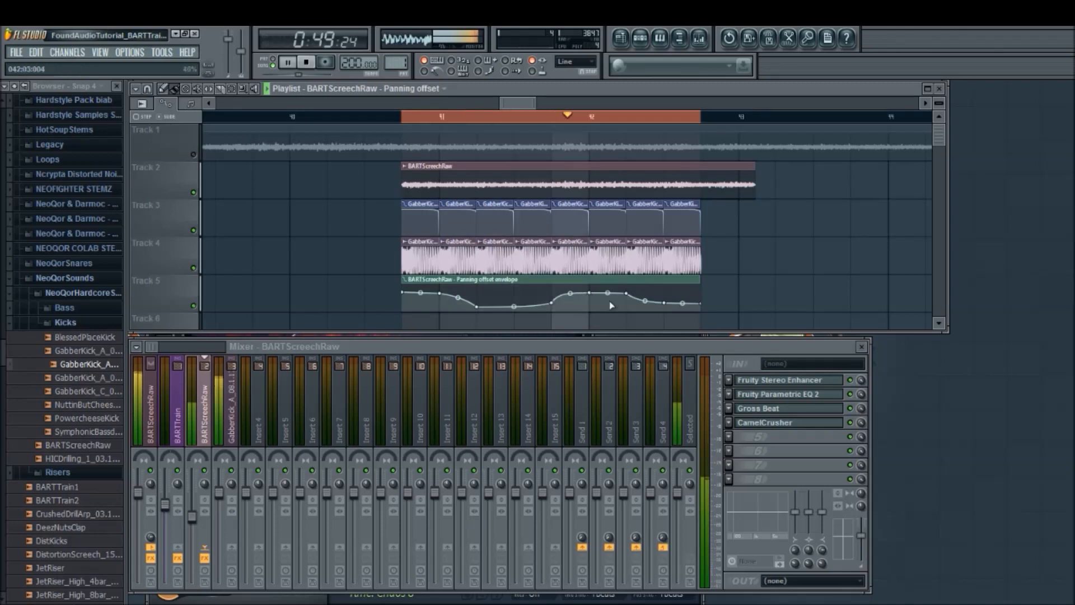
# - Sharpen the drop after bar 42 in the BARTScreechRaw panning envelope, and stop the loop playback
pyautogui.moveTo(645, 301); pyautogui.dragTo(645, 302)
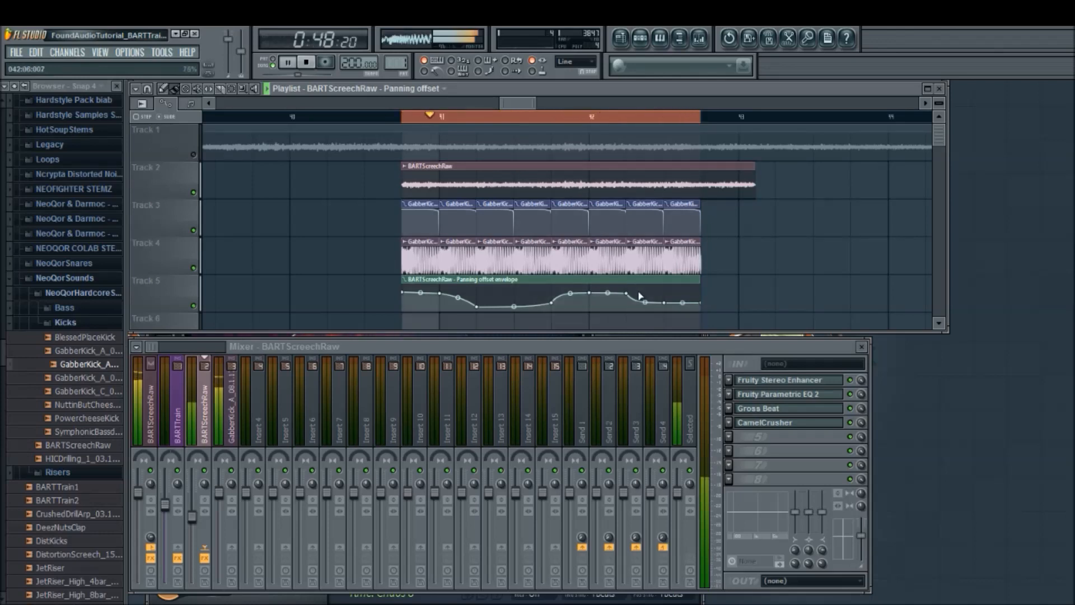
pyautogui.press('space')
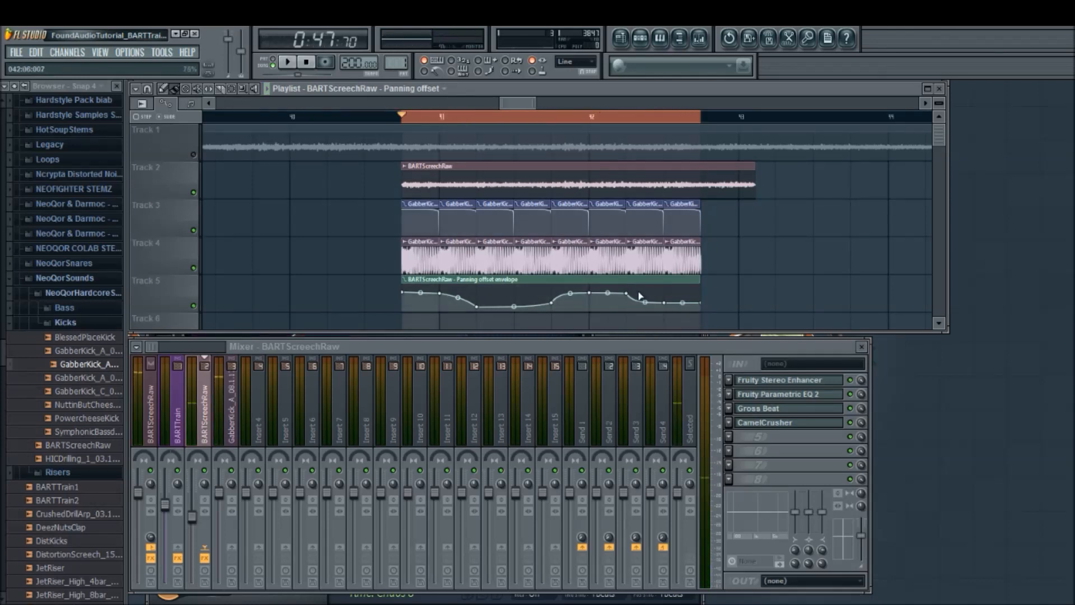
# - Add a second Gross Beat after CamelCrusher on the BARTScreechRaw mixer track, and load its 1/2 Bt Gate volume preset
pyautogui.click(730, 439)
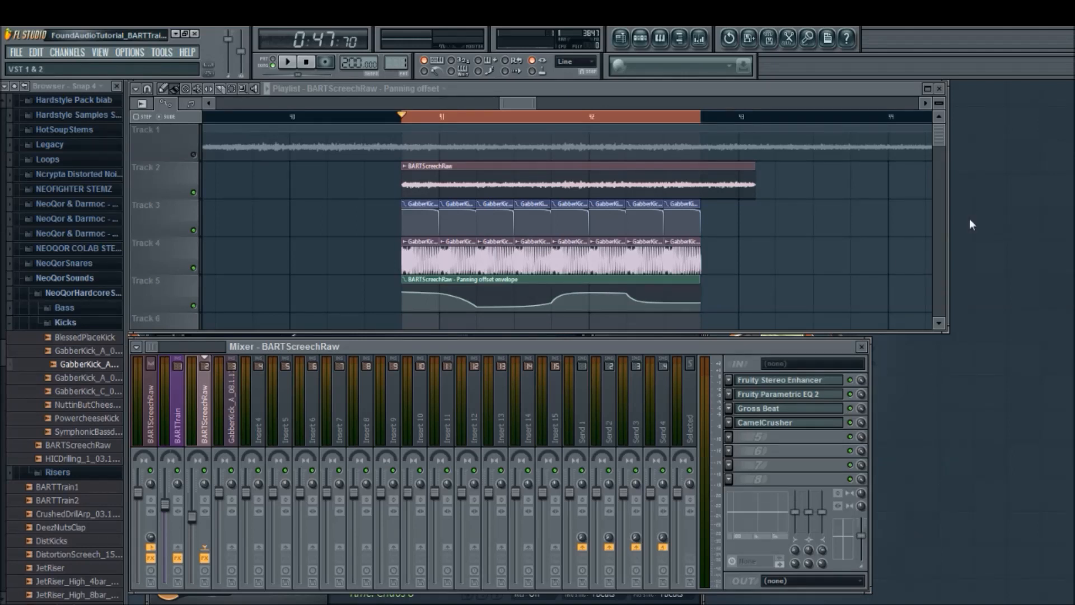
pyautogui.click(1012, 81)
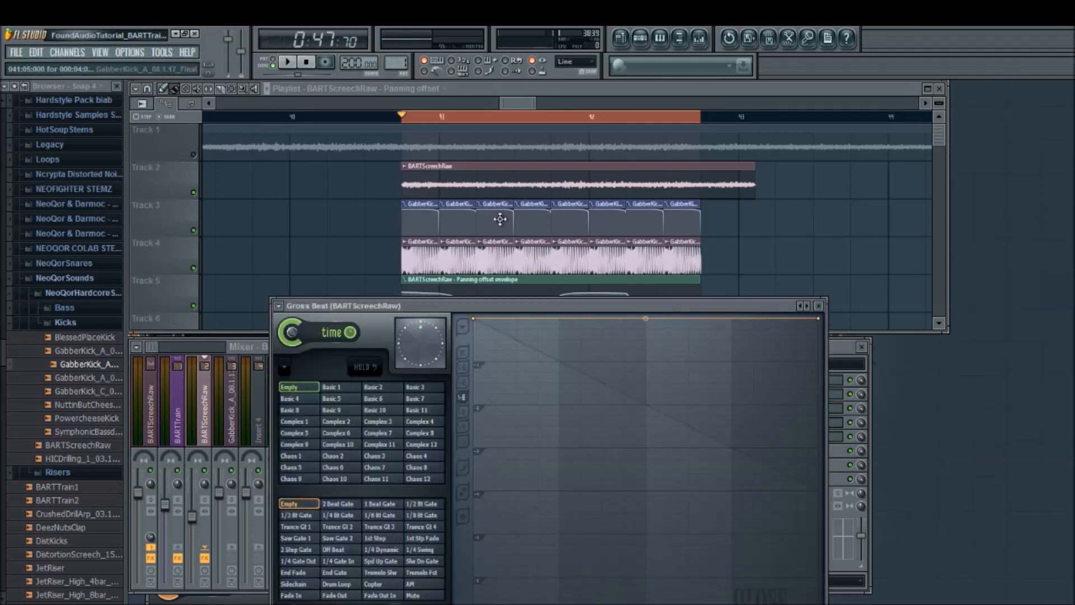
pyautogui.scroll(-1, 679, 220)
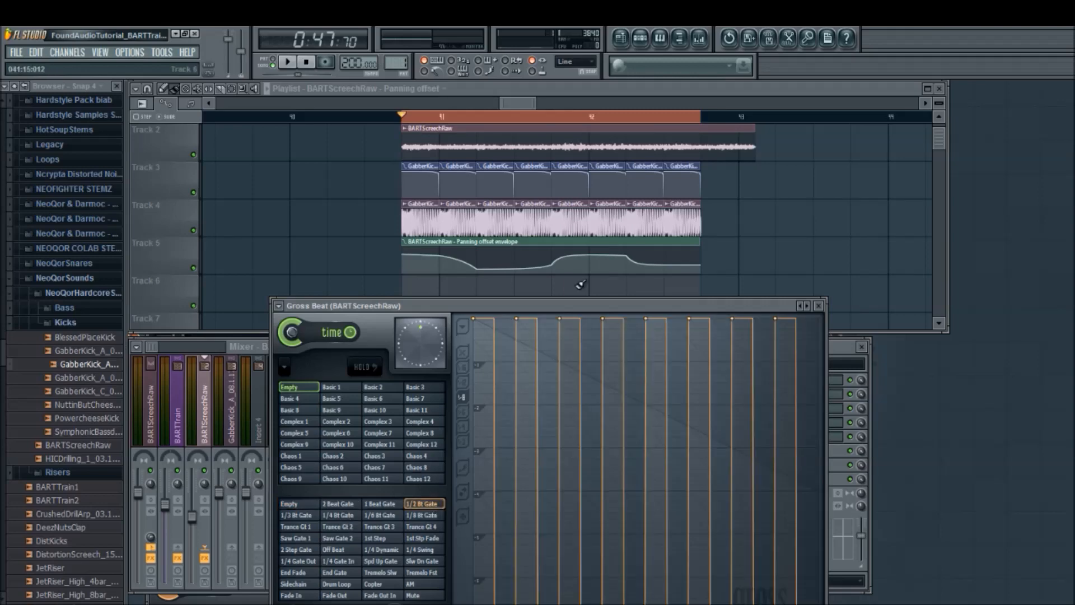
pyautogui.moveTo(558, 309); pyautogui.dragTo(498, 244)
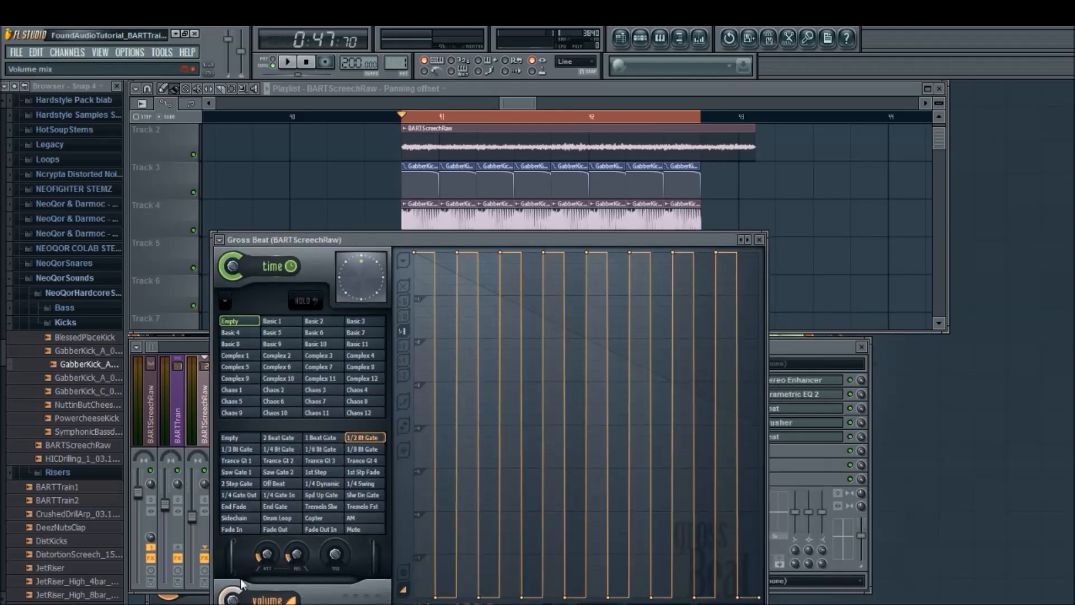
pyautogui.moveTo(360, 240); pyautogui.dragTo(435, 110)
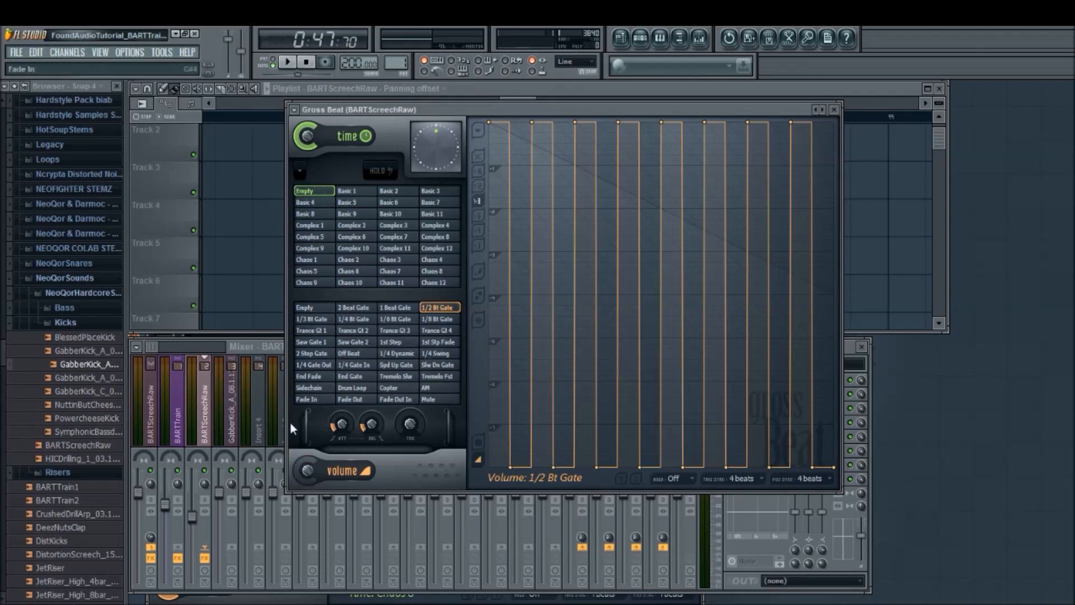
# - Audition the half-beat gate over the loop while varying the new Gross Beat's volume mix between full and zero
pyautogui.moveTo(312, 473); pyautogui.dragTo(320, 459)
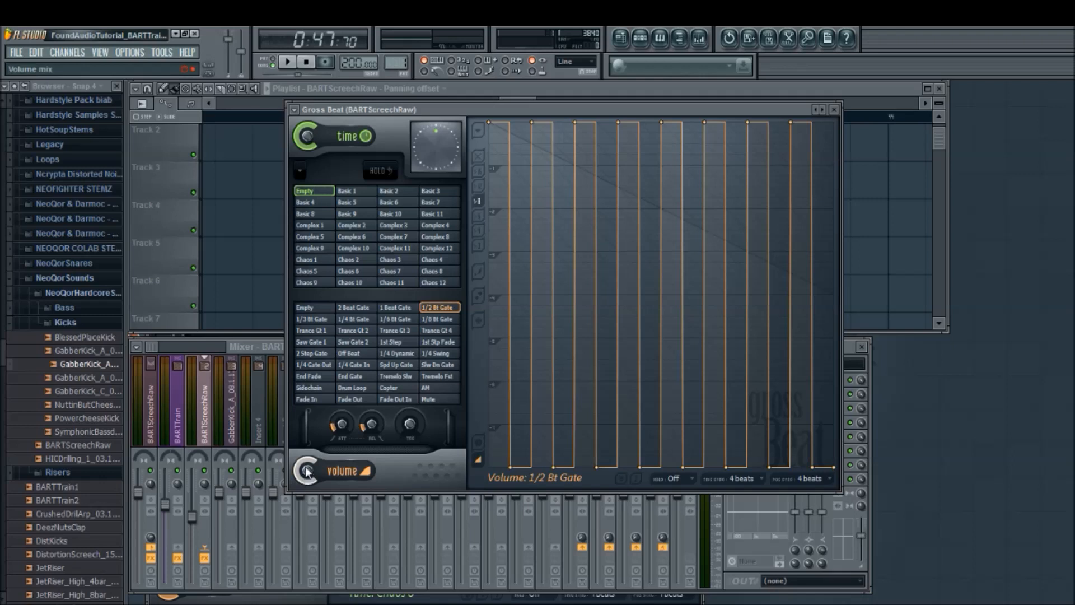
pyautogui.moveTo(307, 470)
pyautogui.mouseDown()
pyautogui.moveTo(307, 504)
pyautogui.moveTo(307, 471)
pyautogui.mouseUp()
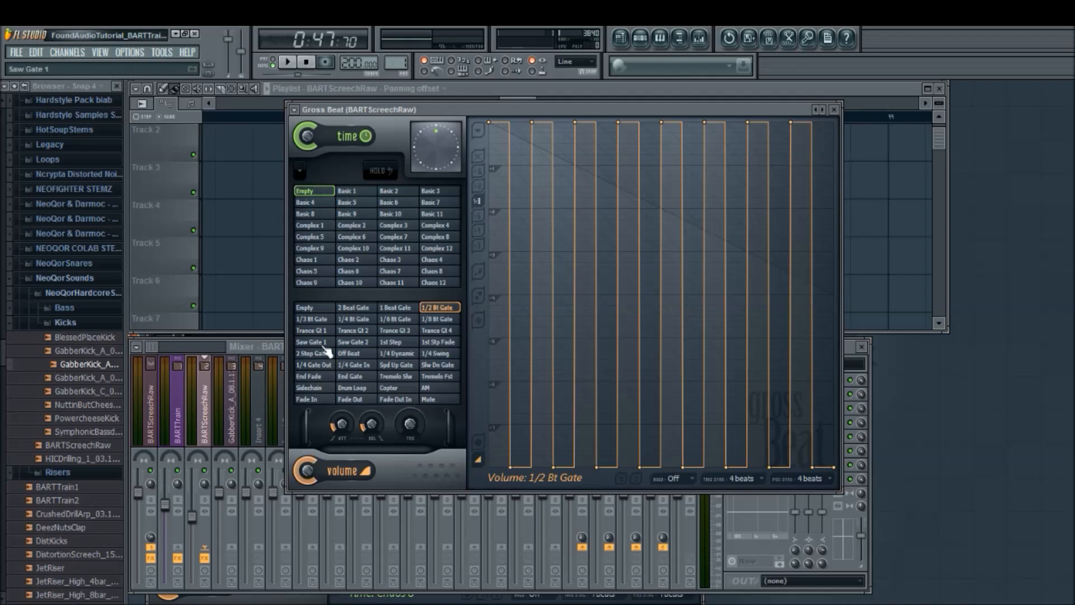
pyautogui.click(465, 85)
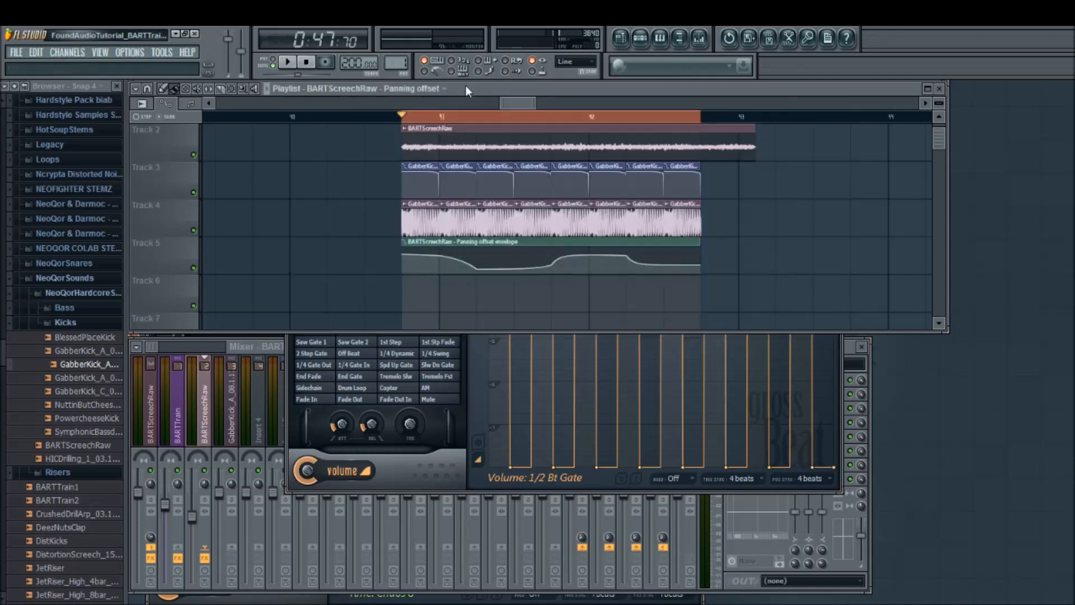
pyautogui.click(287, 63)
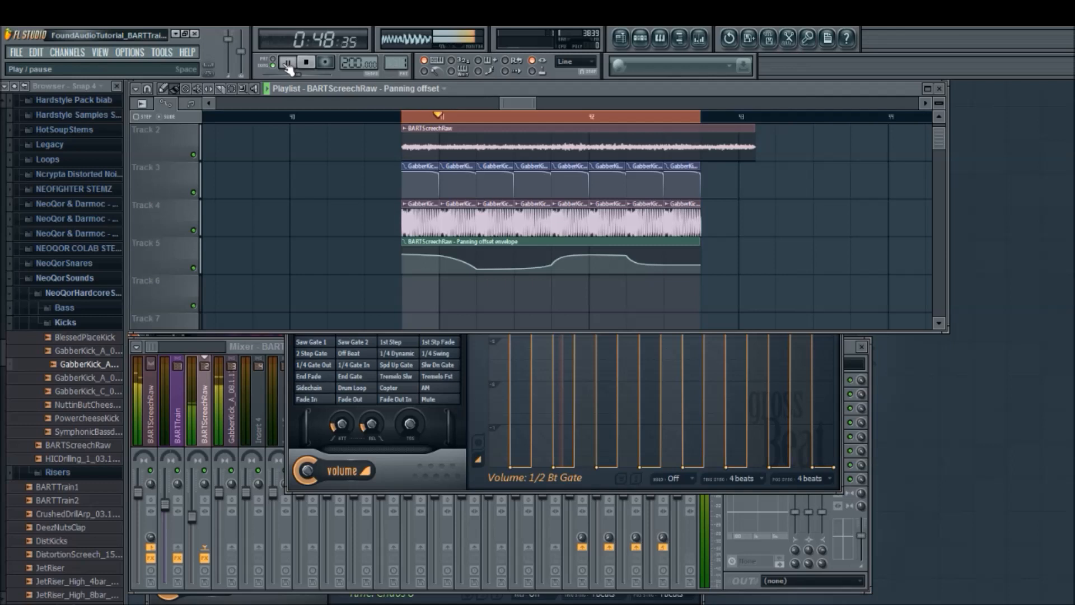
pyautogui.click(437, 427)
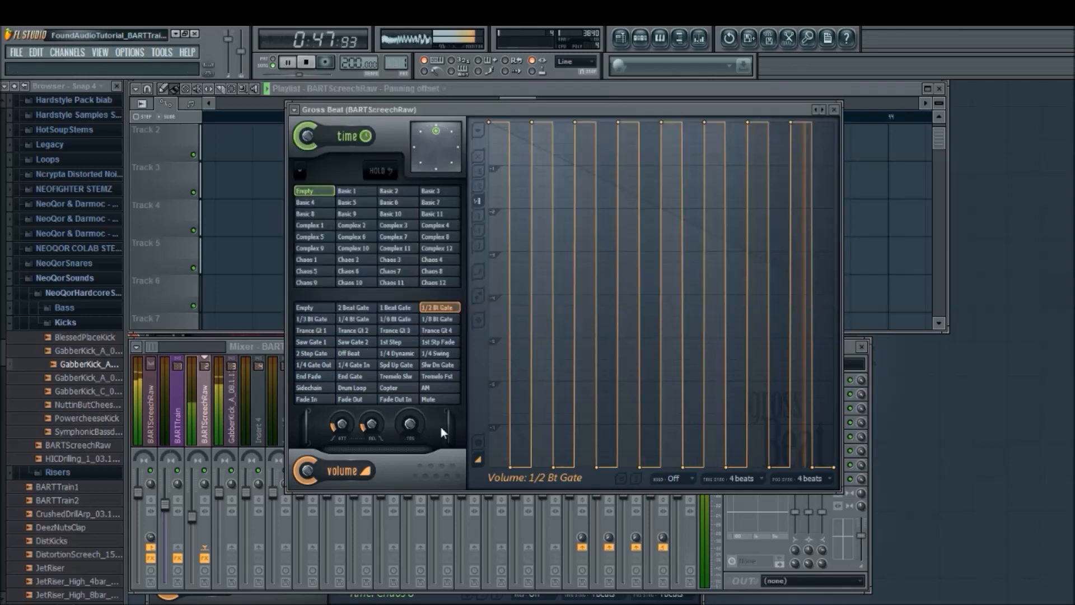
pyautogui.moveTo(298, 473)
pyautogui.mouseDown()
pyautogui.moveTo(308, 473)
pyautogui.moveTo(308, 509)
pyautogui.moveTo(307, 476)
pyautogui.mouseUp()
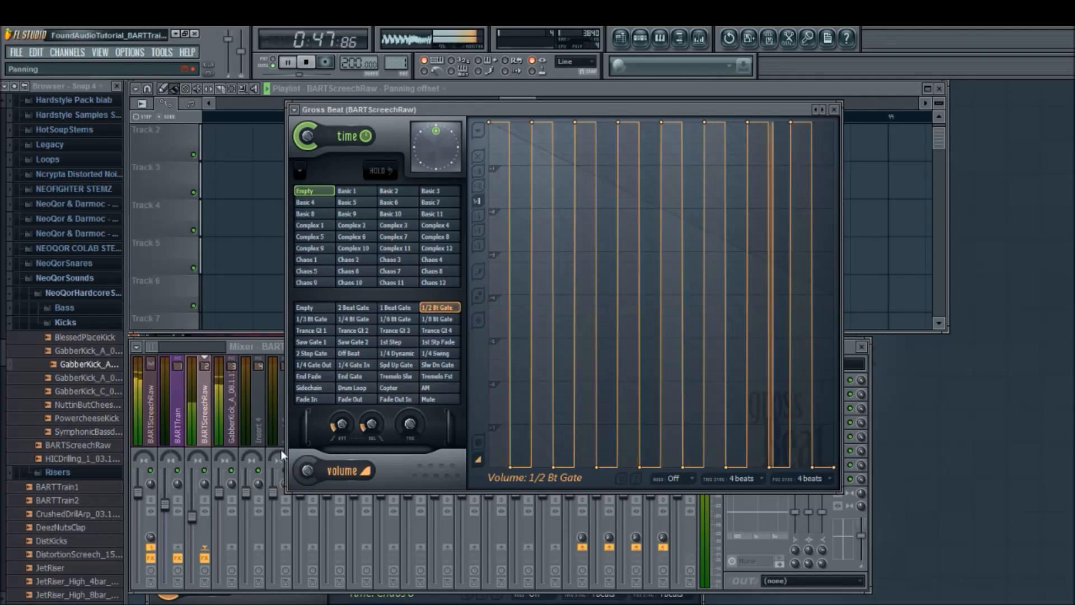
pyautogui.press('space')
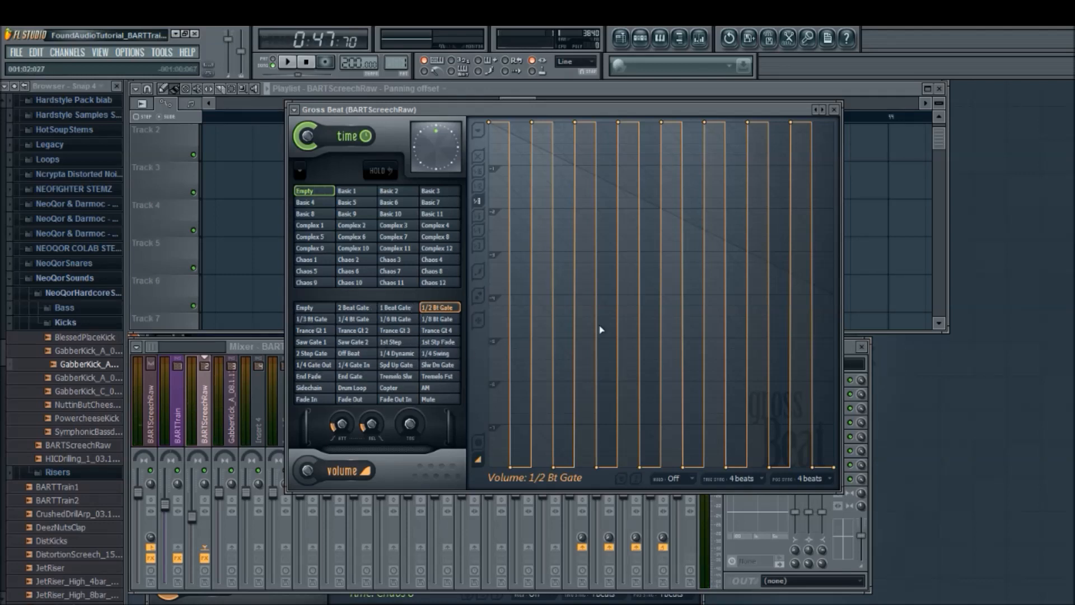
# - Lengthen the release of Gross Beat's volume gate while listening to the loop, keeping the 1/2 Bt Gate pattern intact
pyautogui.rightClick(538, 384)
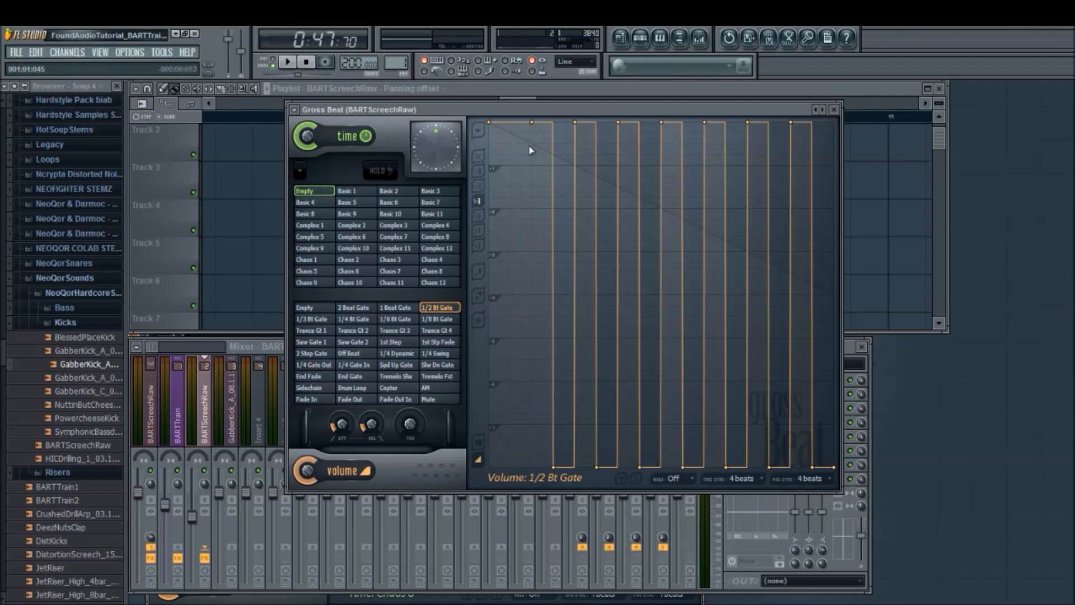
pyautogui.rightClick(511, 467)
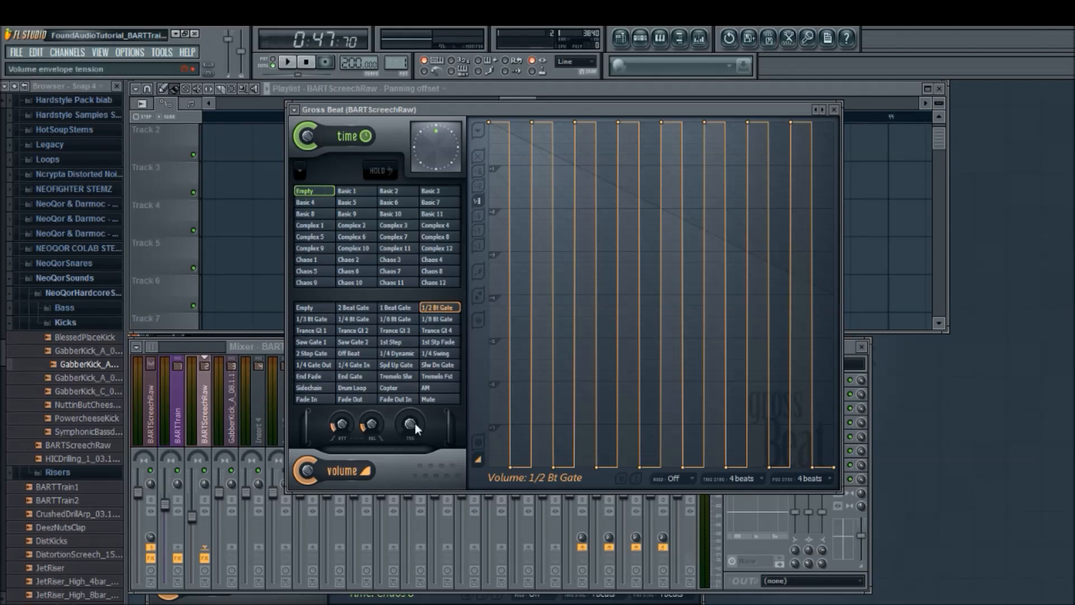
pyautogui.click(371, 426)
pyautogui.press('space')
pyautogui.moveTo(374, 425); pyautogui.dragTo(375, 426)
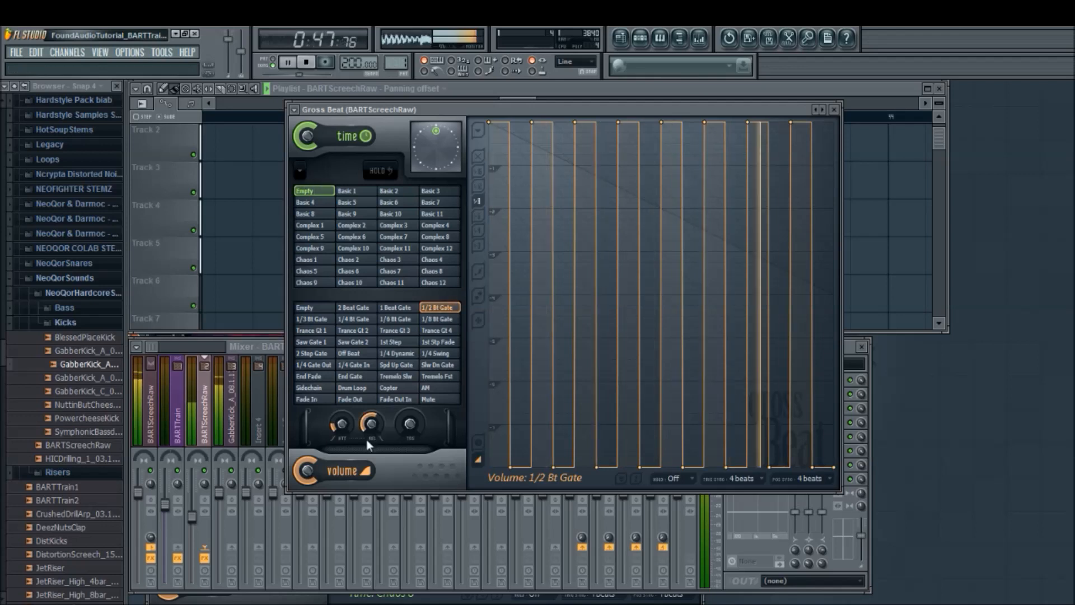
pyautogui.press('space')
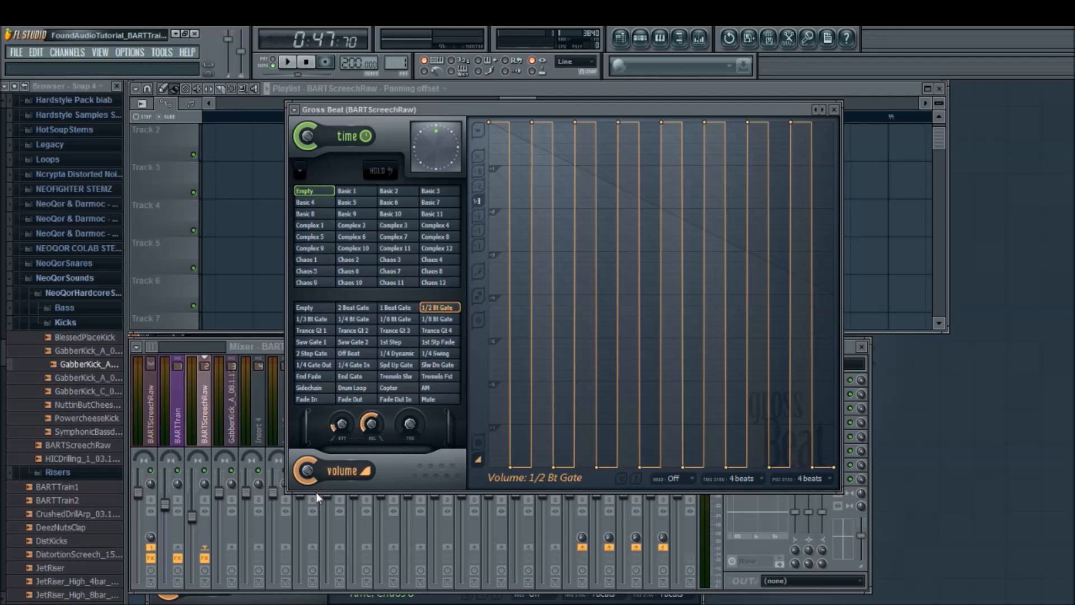
# - Audition the longer-release gate at different volume mix levels, and turn the Gross Beat volume mix down to 0%
pyautogui.press('space')
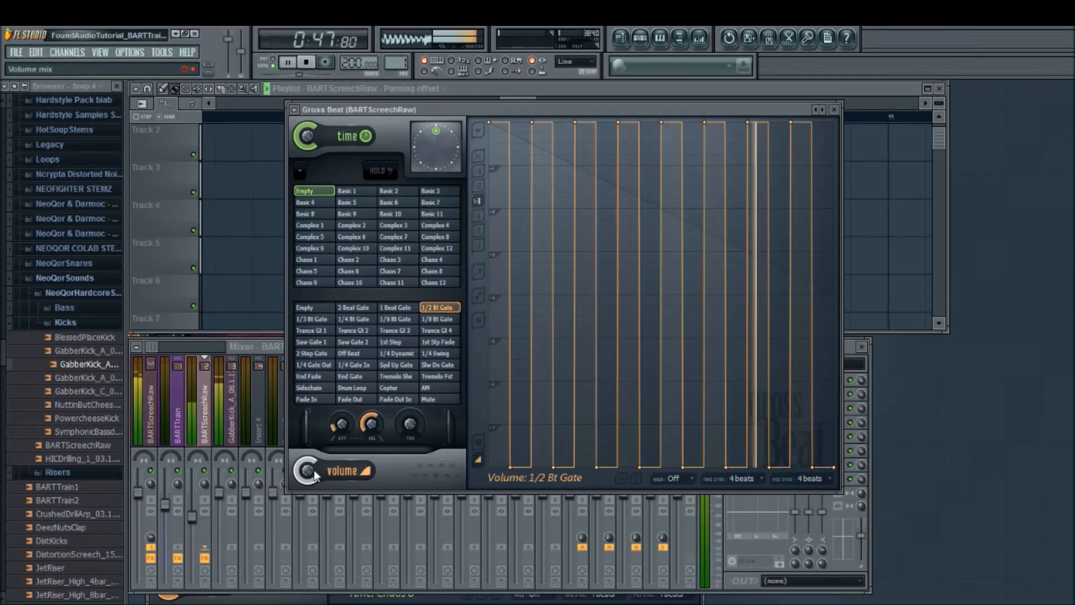
pyautogui.press('space')
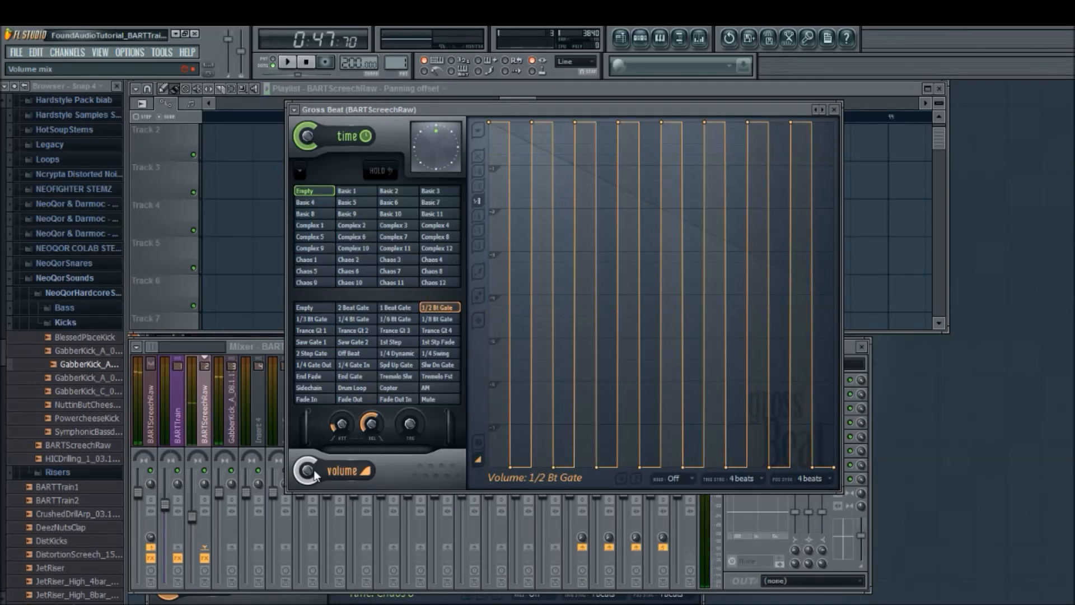
pyautogui.moveTo(314, 469); pyautogui.dragTo(314, 481)
pyautogui.press('space')
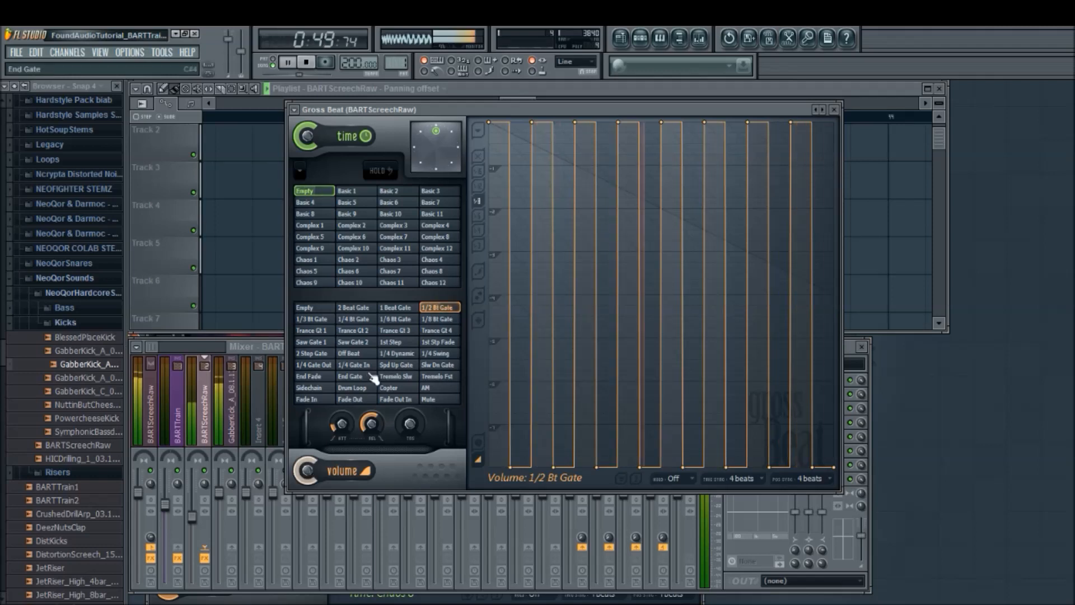
pyautogui.click(305, 474)
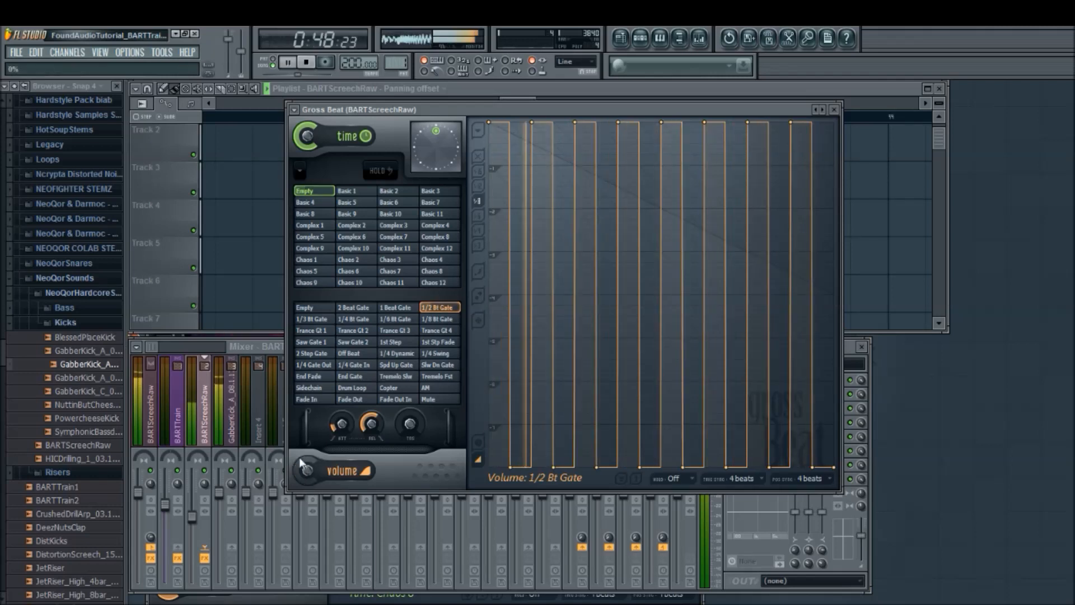
pyautogui.press('space')
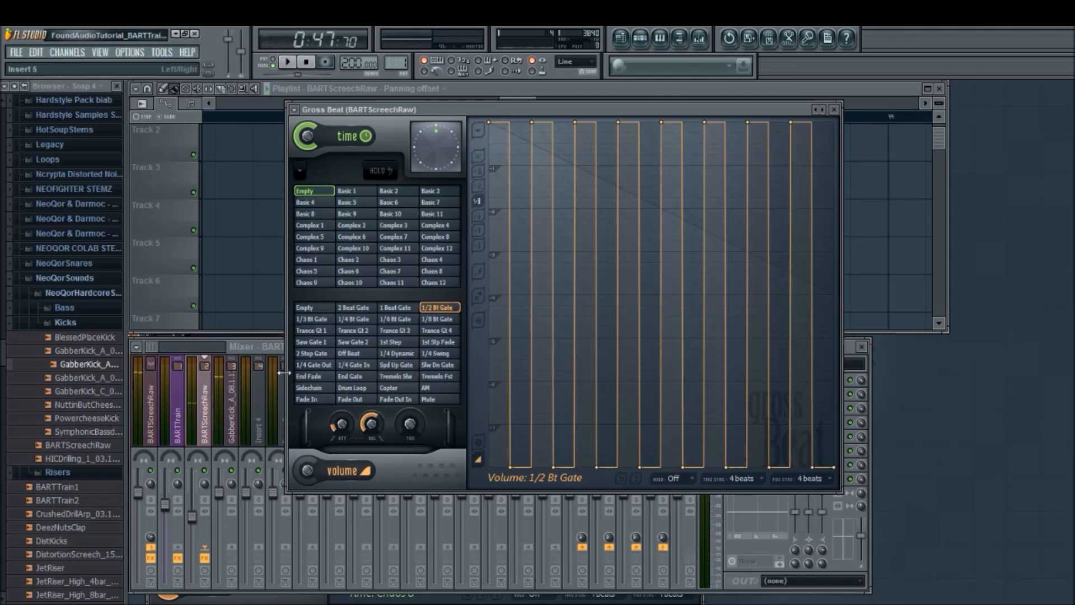
# - Create an automation clip for the second Gross Beat's volume mix, and show it in the playlist
pyautogui.rightClick(307, 473)
pyautogui.click(344, 530)
pyautogui.click(550, 88)
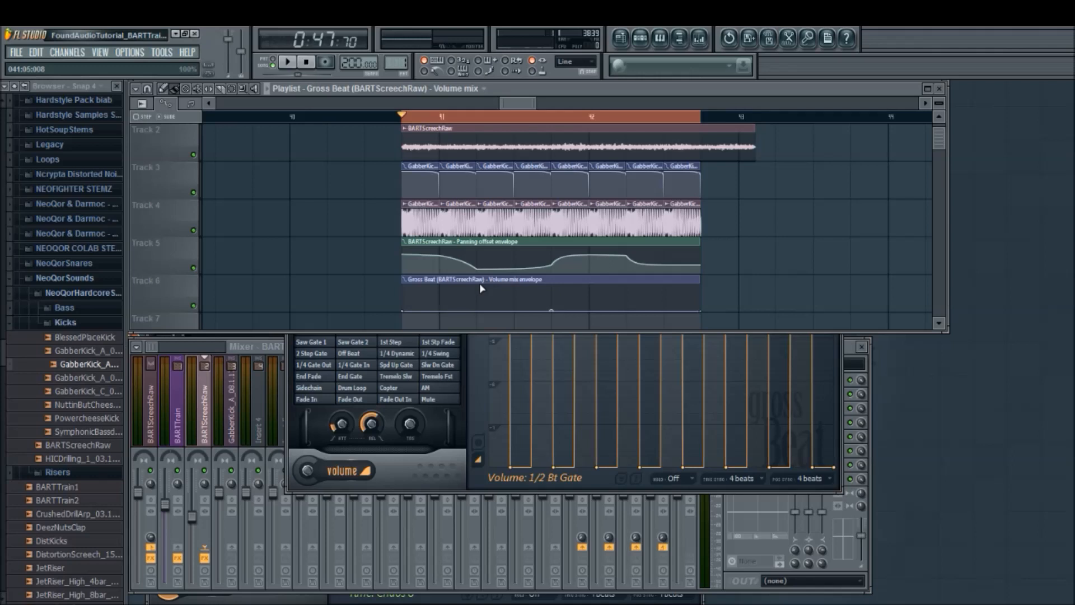
# - Add points to the volume mix envelope that form a high square pulse over the third kick clip, from 41:05 to 41:09
pyautogui.scroll(-3, 407, 255)
pyautogui.scroll(1, 593, 224)
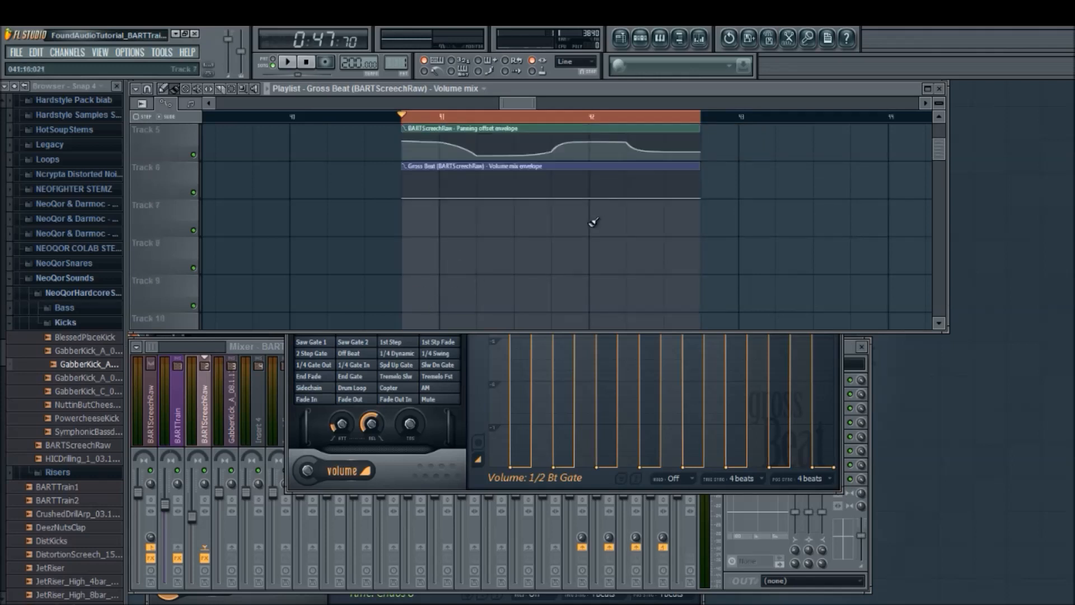
pyautogui.scroll(2, 432, 271)
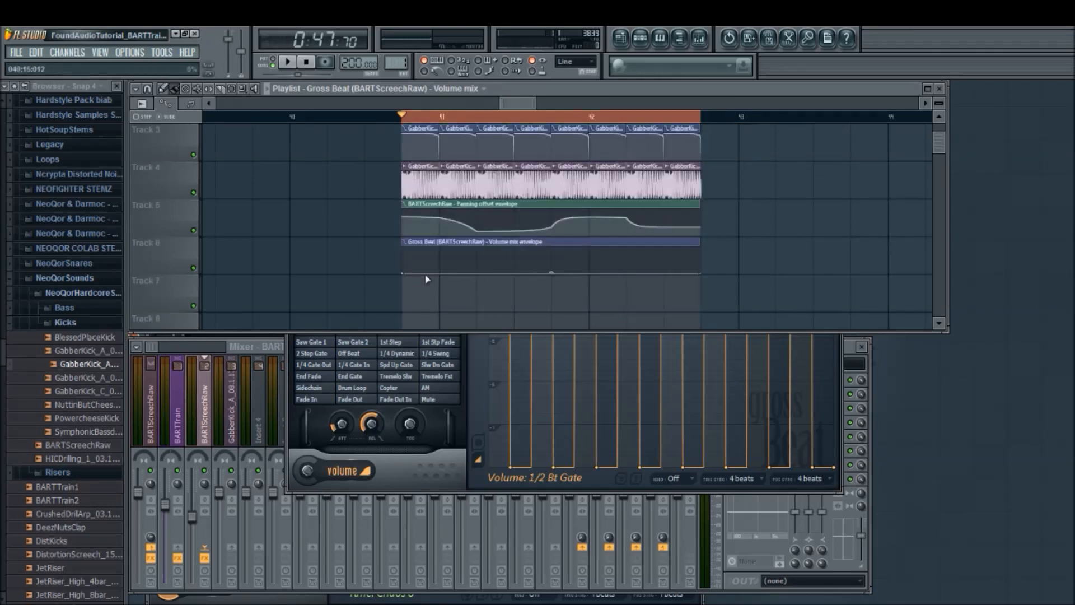
pyautogui.rightClick(478, 273)
pyautogui.rightClick(477, 255)
pyautogui.rightClick(515, 251)
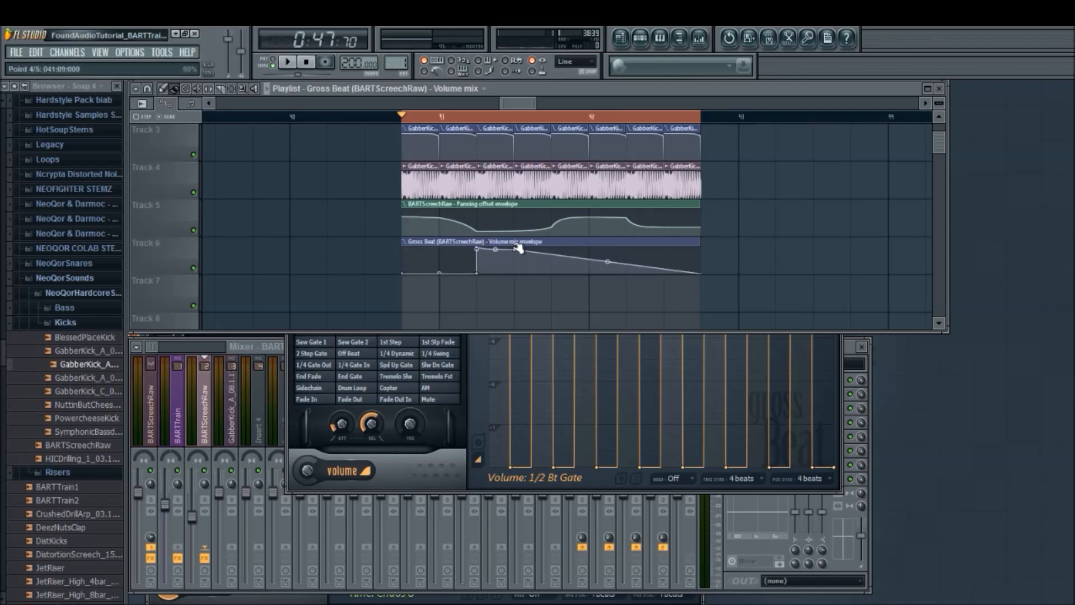
pyautogui.rightClick(515, 259)
# - Add a second square pulse to the volume mix envelope over the fifth kick clip, ending at bar 42
pyautogui.rightClick(552, 273)
pyautogui.rightClick(590, 247)
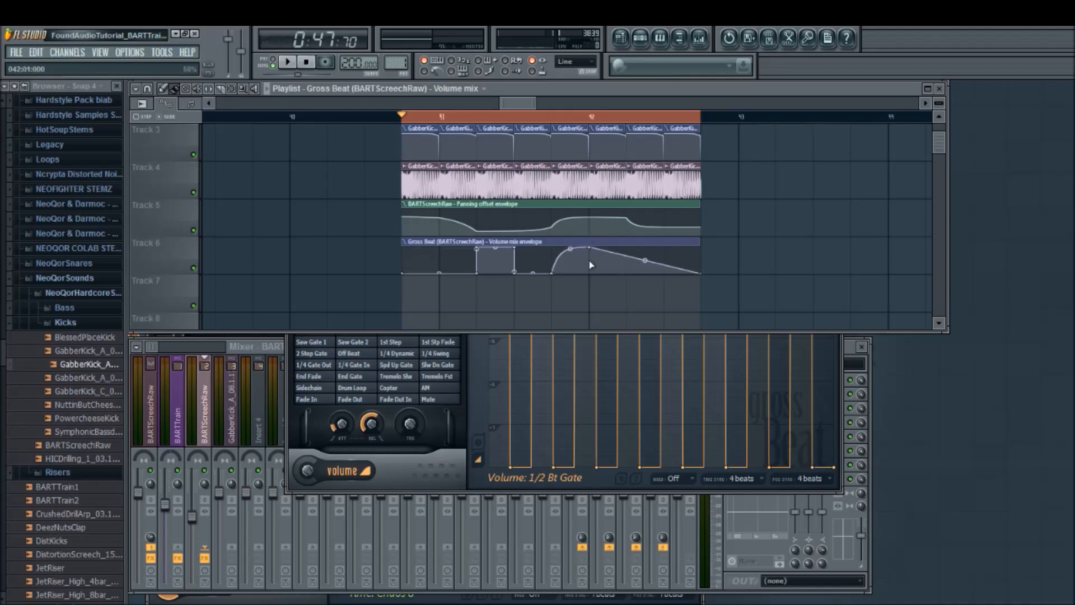
pyautogui.moveTo(570, 248); pyautogui.dragTo(571, 249)
pyautogui.rightClick(552, 252)
pyautogui.rightClick(590, 268)
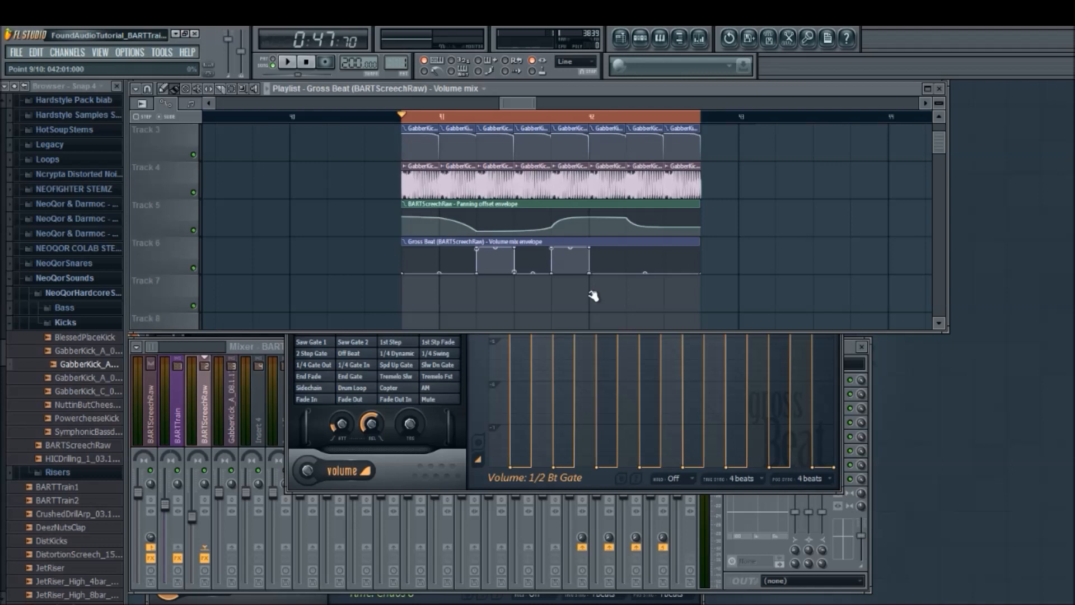
# - Add a third square pulse to the volume mix envelope over the last kick clip, held high to the clip's end
pyautogui.rightClick(665, 272)
pyautogui.rightClick(664, 248)
pyautogui.moveTo(703, 271); pyautogui.dragTo(709, 240)
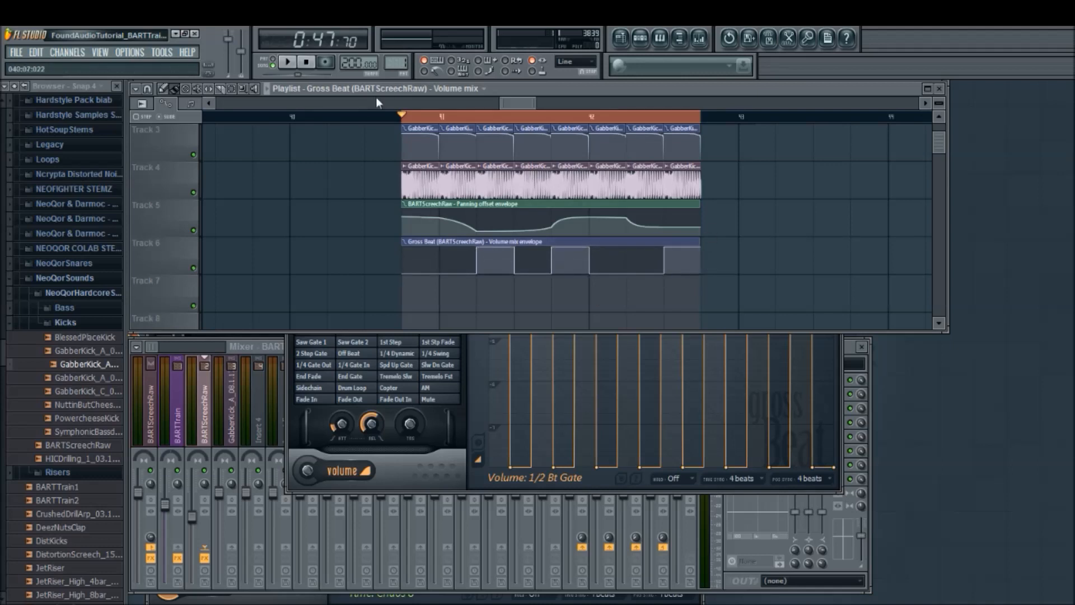
# - Play the loop, move the third volume mix pulse to the seventh kick, and extend the envelope clip to end with the kicks
pyautogui.click(268, 92)
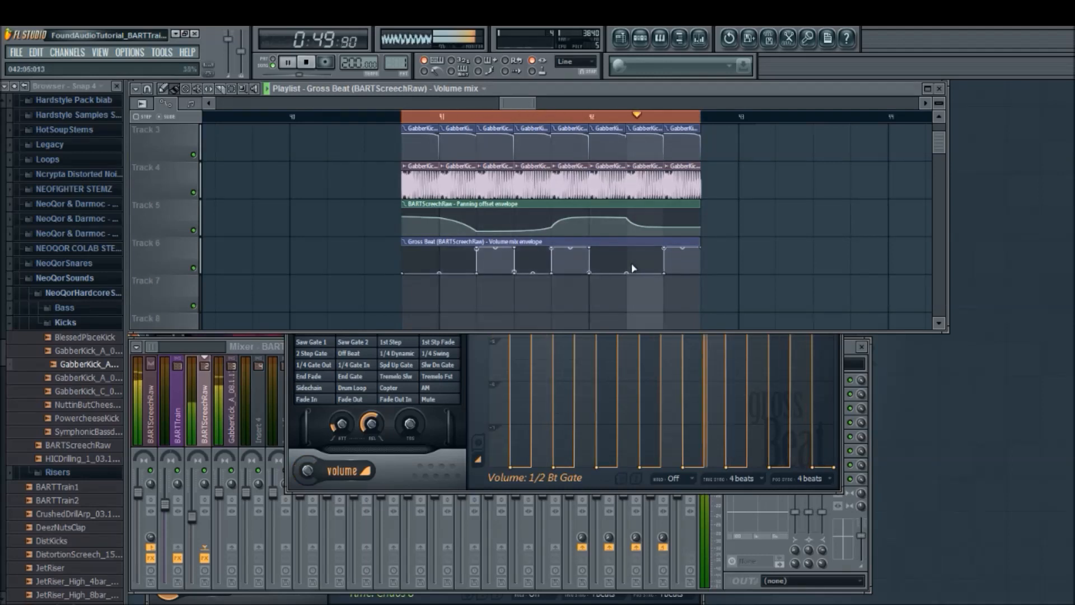
pyautogui.moveTo(665, 272); pyautogui.dragTo(629, 273)
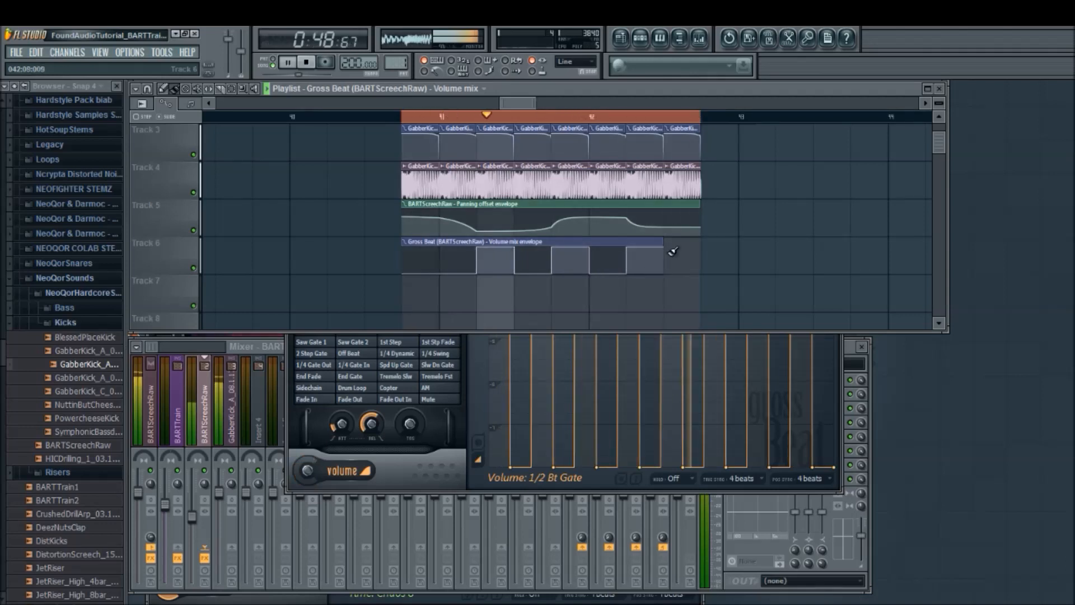
pyautogui.moveTo(662, 244); pyautogui.dragTo(700, 244)
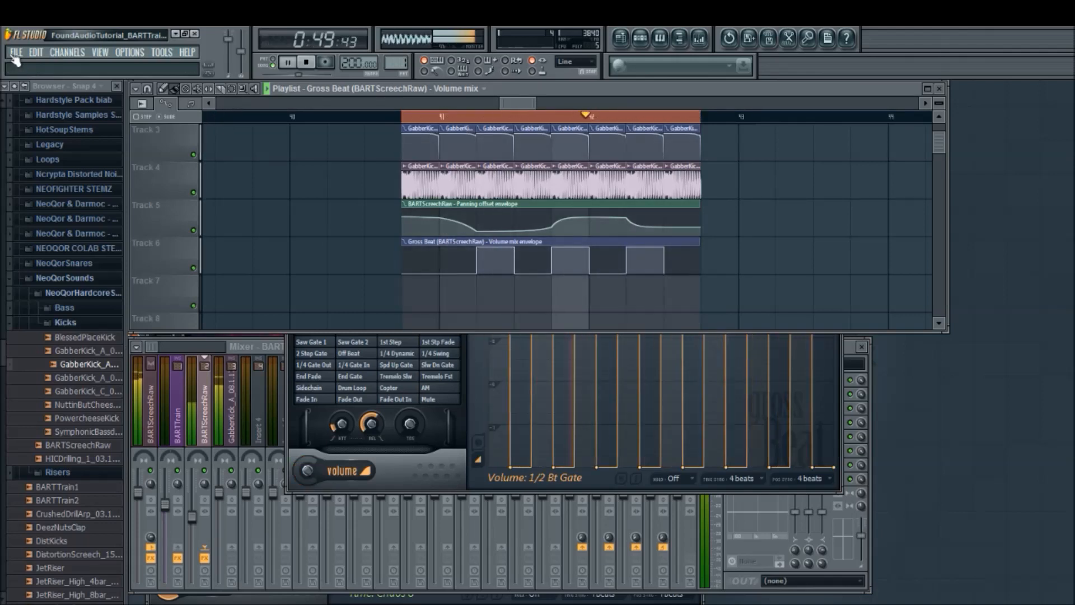
pyautogui.press('space')
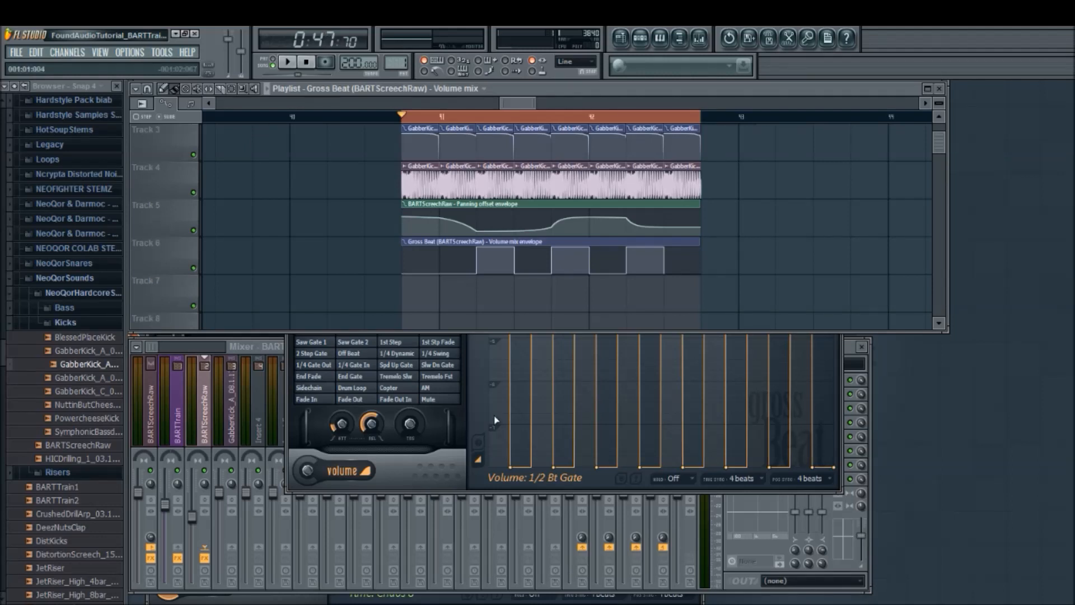
# - Close the Gross Beat editor and open CamelCrusher on the BARTScreechRaw mixer track
pyautogui.click(433, 476)
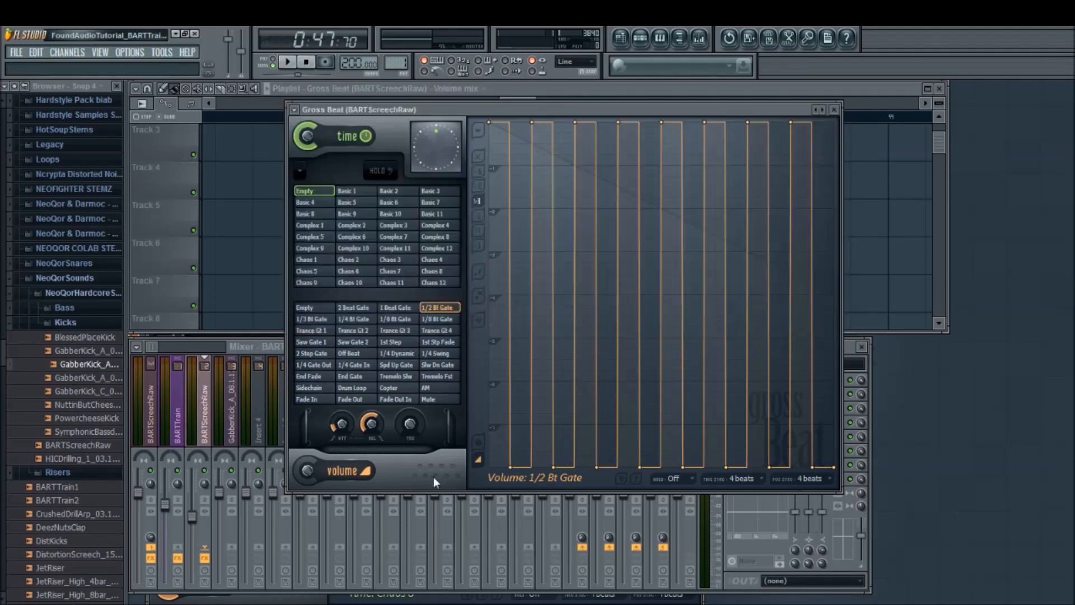
pyautogui.click(839, 112)
pyautogui.click(271, 345)
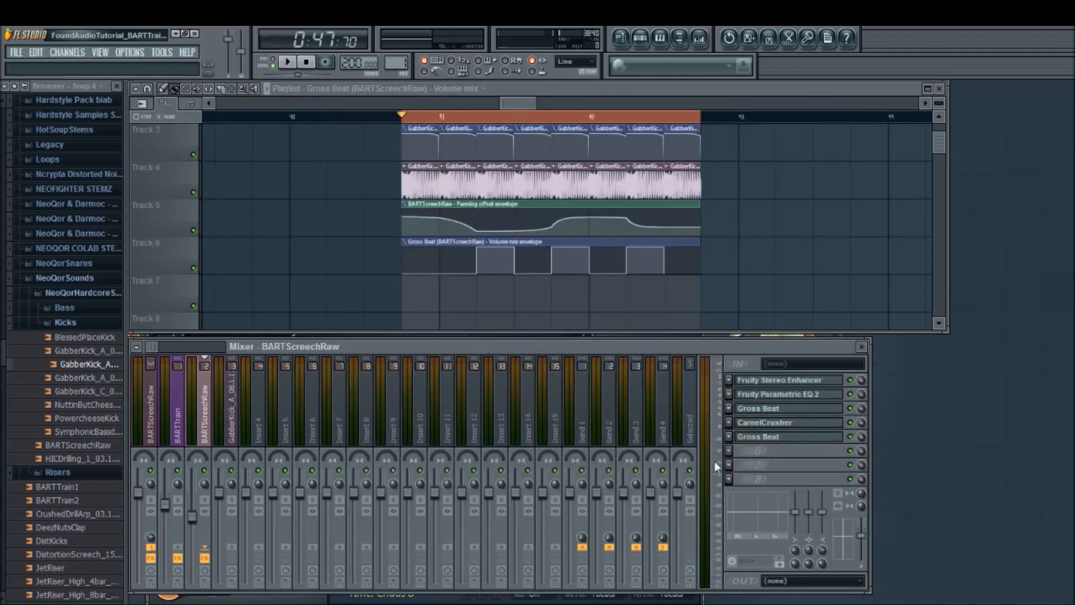
pyautogui.click(235, 437)
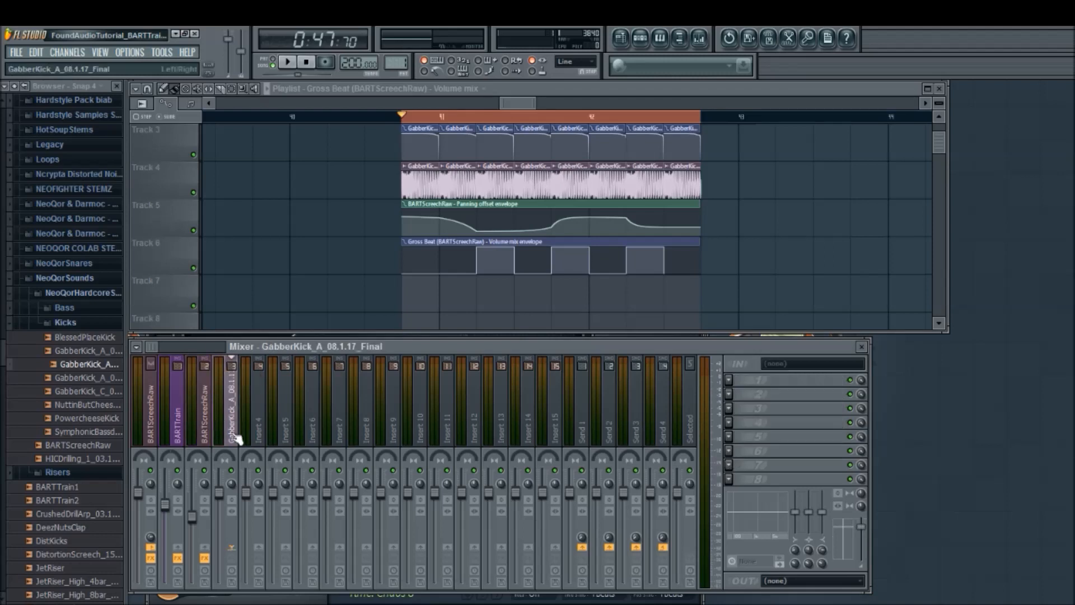
pyautogui.click(206, 425)
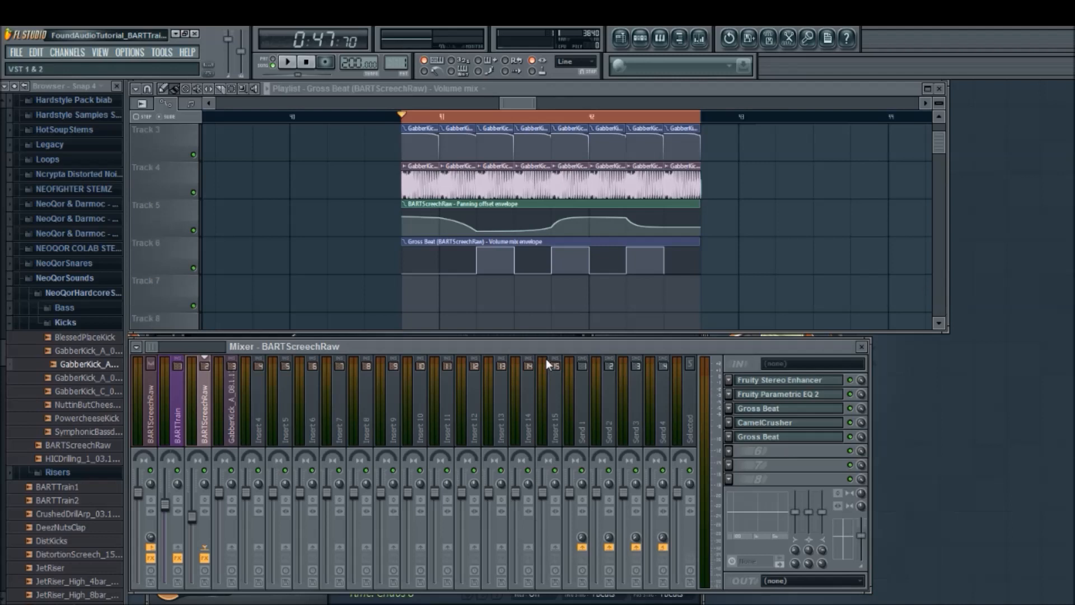
pyautogui.click(786, 423)
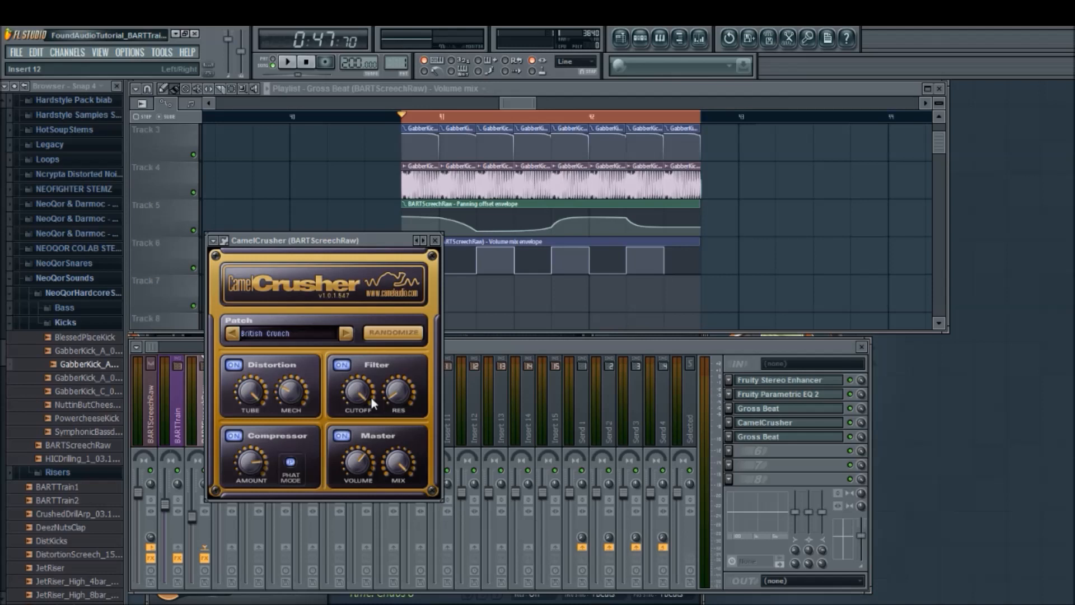
# - Play the loop while trying out CamelCrusher's filter resonance and cutoff, ending with the cutoff at 16000 Hz, and stop playback
pyautogui.moveTo(402, 400); pyautogui.dragTo(402, 386)
pyautogui.press('space')
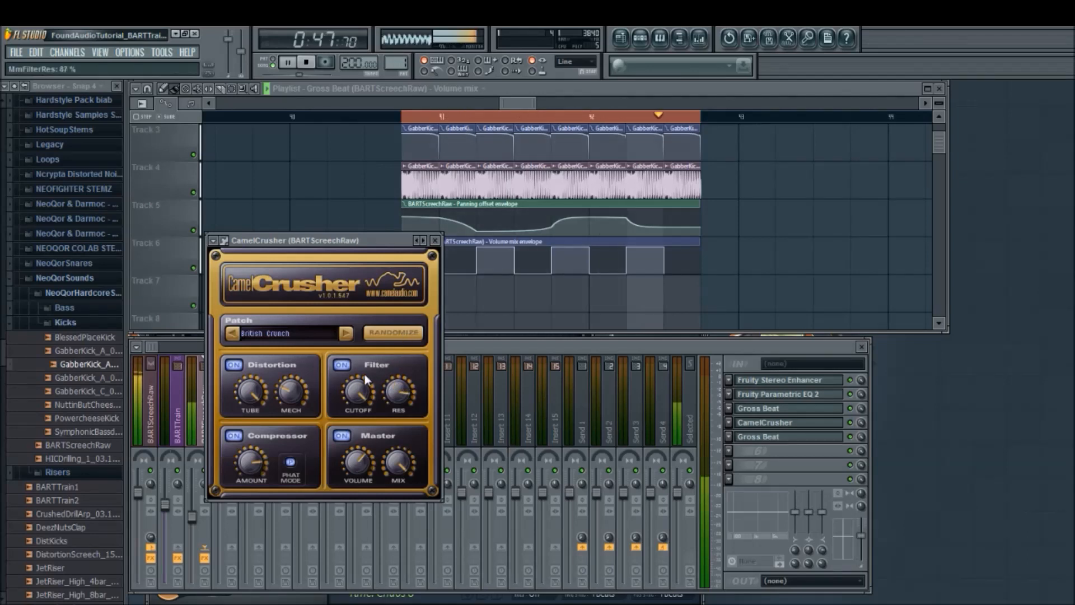
pyautogui.moveTo(361, 430); pyautogui.dragTo(392, 429)
pyautogui.moveTo(355, 391)
pyautogui.mouseDown()
pyautogui.moveTo(359, 477)
pyautogui.moveTo(365, 406)
pyautogui.moveTo(358, 459)
pyautogui.moveTo(366, 407)
pyautogui.moveTo(367, 464)
pyautogui.moveTo(365, 411)
pyautogui.moveTo(368, 463)
pyautogui.moveTo(371, 441)
pyautogui.moveTo(365, 394)
pyautogui.mouseUp()
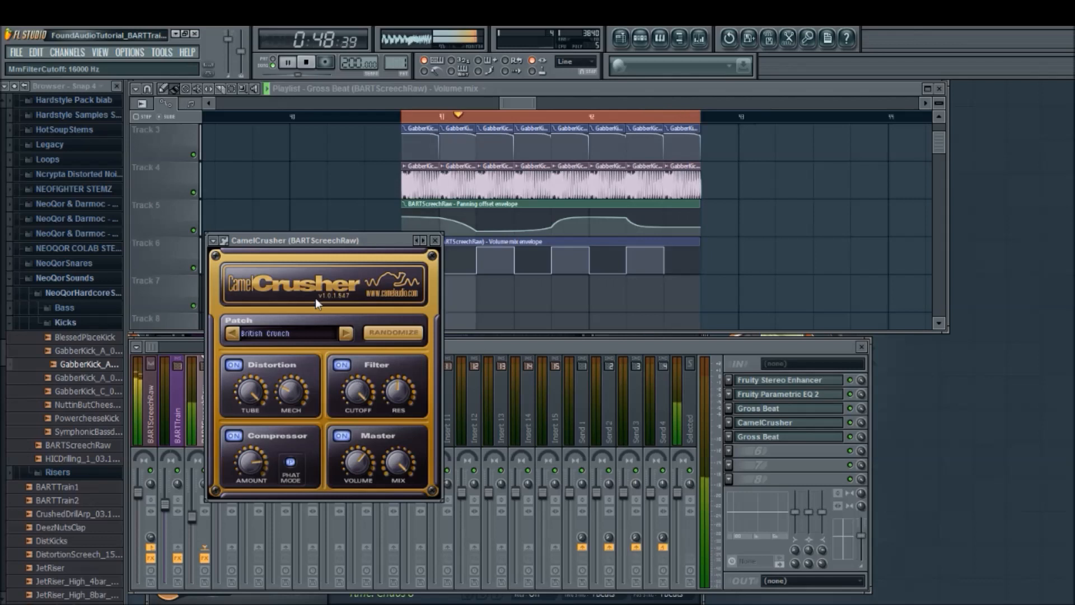
pyautogui.click(289, 63)
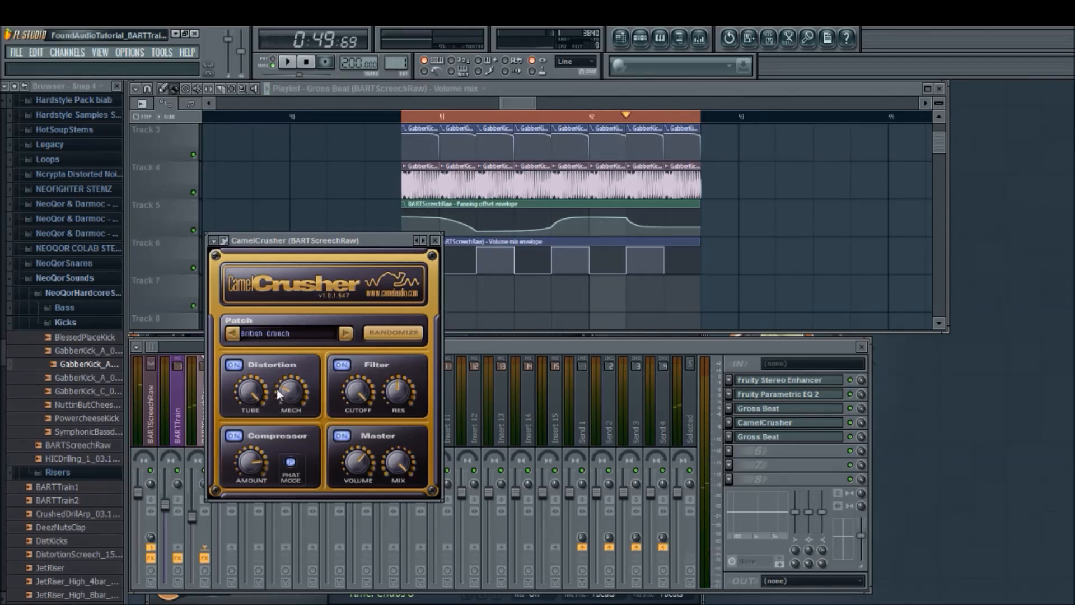
# - Create an automation clip for CamelCrusher's MmFilterCutoff parameter over the selected loop region
pyautogui.click(259, 389)
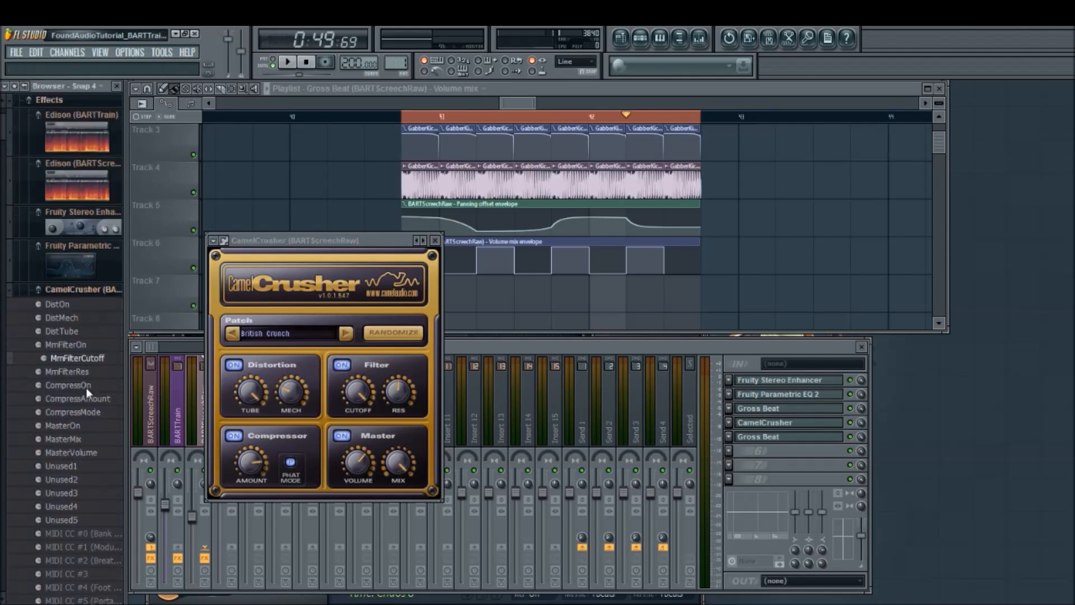
pyautogui.rightClick(53, 361)
pyautogui.click(93, 411)
# - Add points to the MmFilterCutoff envelope at 41:01, 41:05, 41:07 and 41:09, forming an initial dip and a small peak
pyautogui.scroll(3, 520, 102)
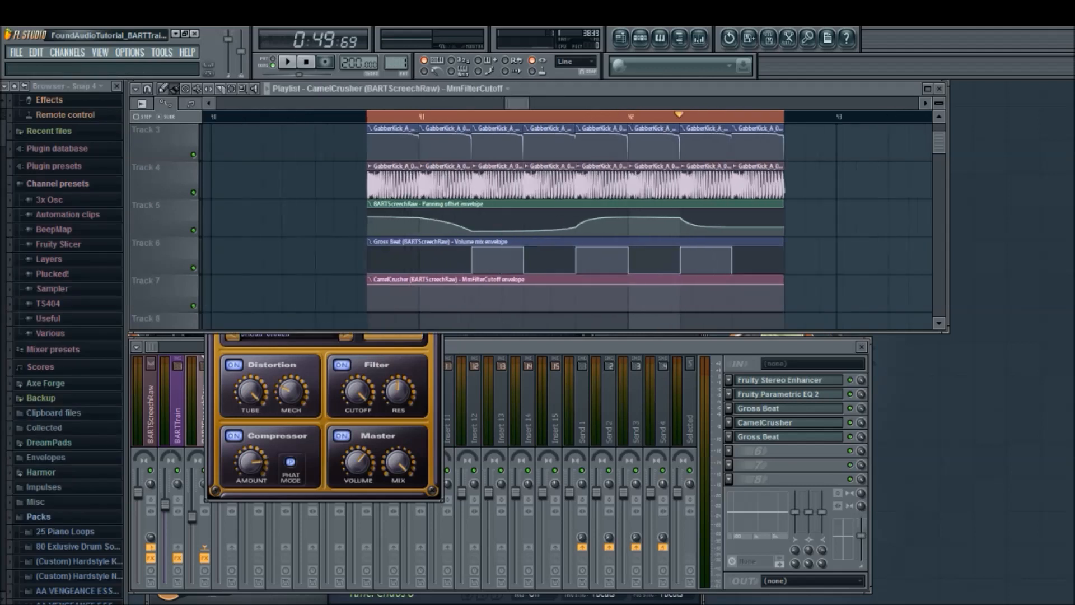
pyautogui.rightClick(419, 290)
pyautogui.moveTo(420, 290); pyautogui.dragTo(392, 293)
pyautogui.rightClick(476, 298)
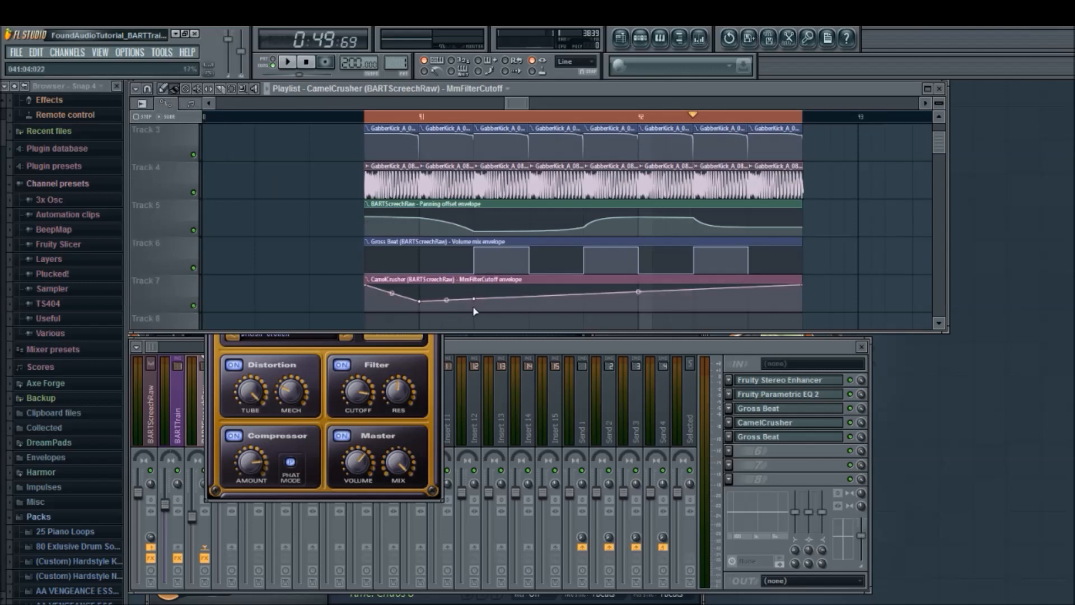
pyautogui.rightClick(502, 292)
pyautogui.rightClick(529, 302)
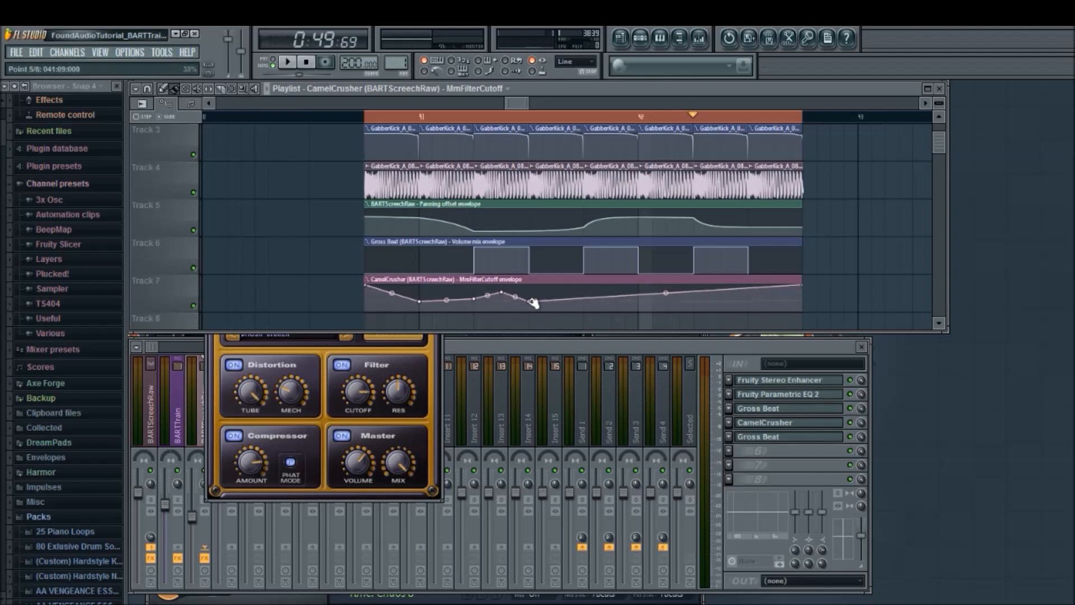
# - Continue the MmFilterCutoff envelope with alternating high and low points at 41:11, 41:13, 42:01, 42:05 and 42:09
pyautogui.rightClick(557, 290)
pyautogui.rightClick(584, 299)
pyautogui.rightClick(638, 286)
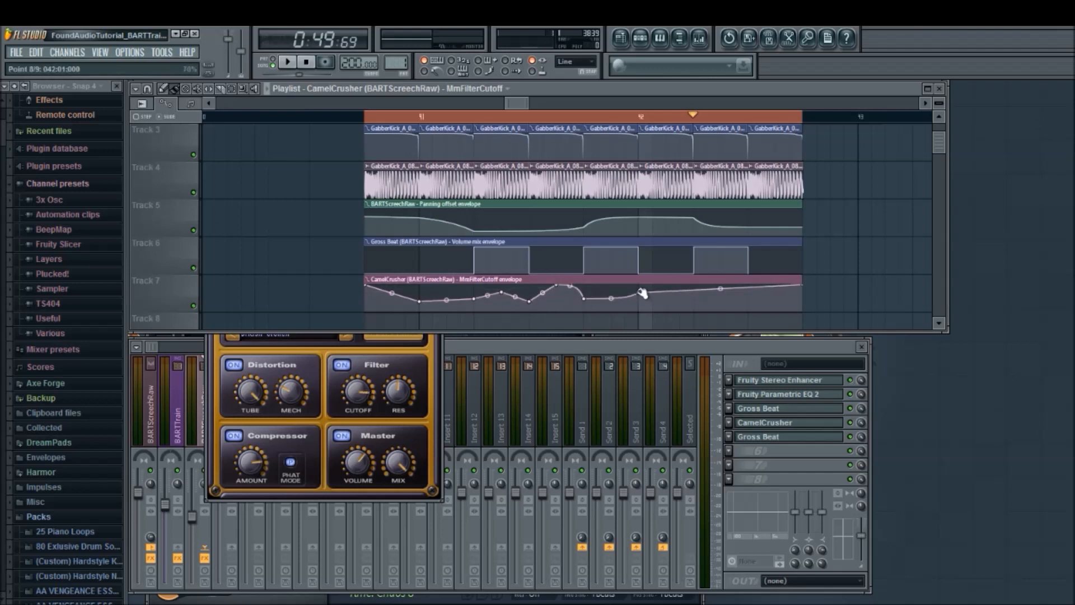
pyautogui.rightClick(694, 300)
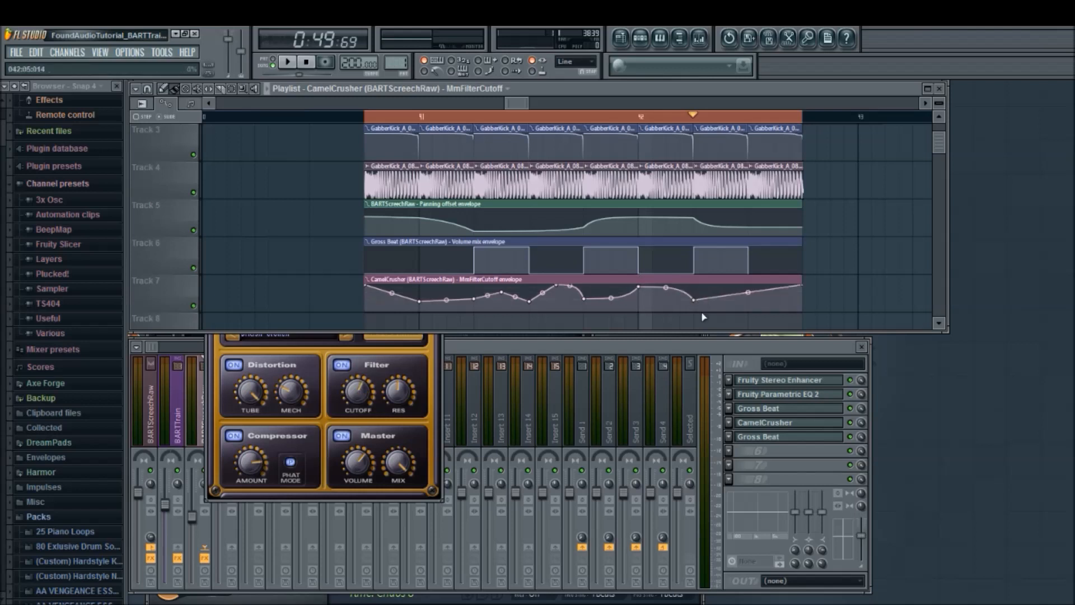
pyautogui.rightClick(749, 298)
# - Play the loop while raising the filter cutoff point at 41:09 and lowering the one at 42:05, and stop playback
pyautogui.click(287, 62)
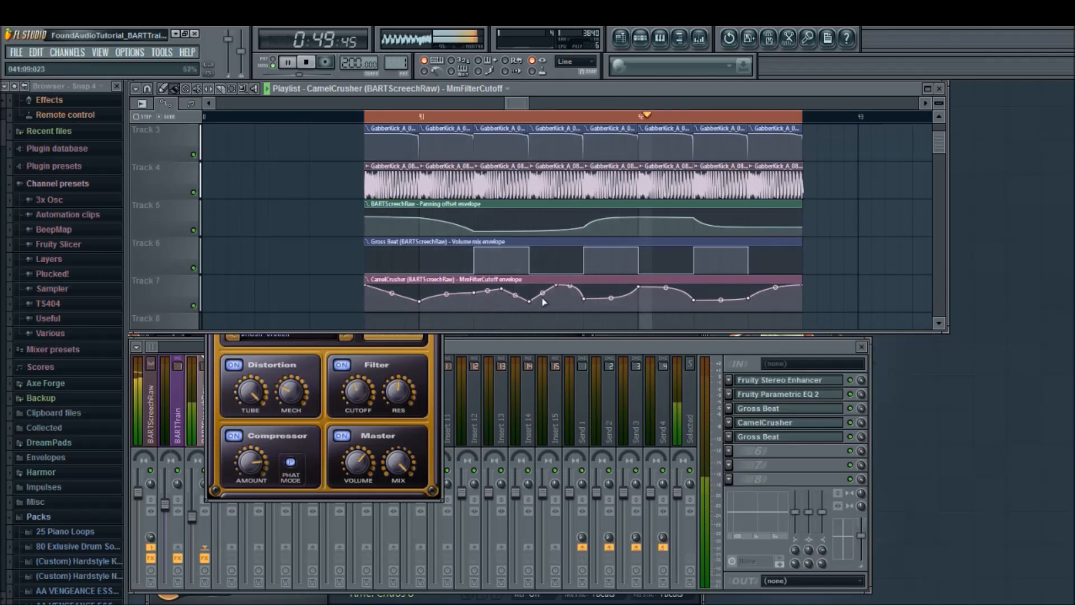
pyautogui.moveTo(530, 301); pyautogui.dragTo(530, 294)
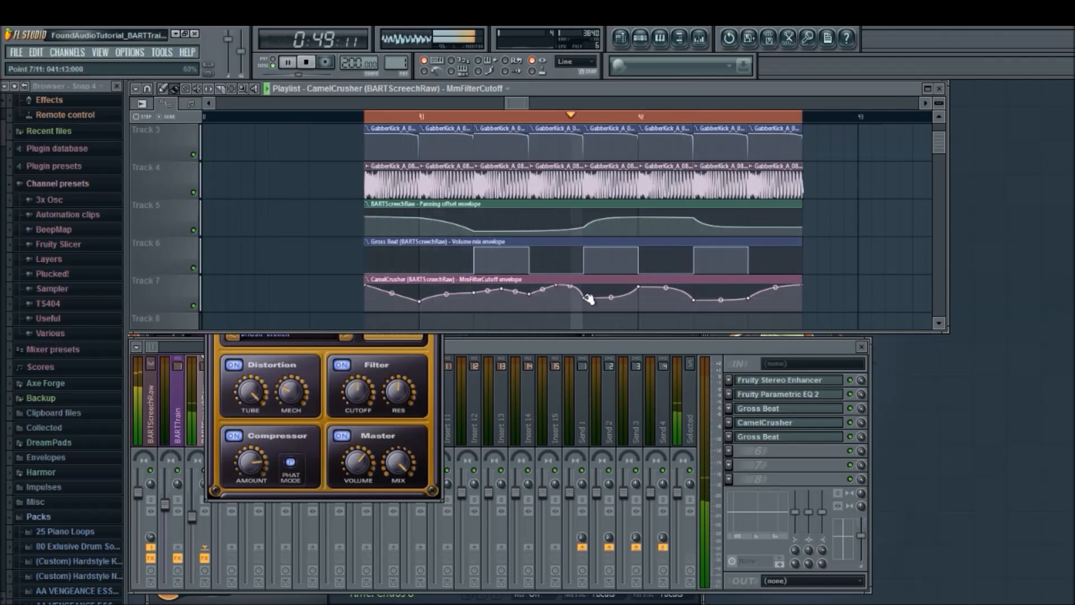
pyautogui.moveTo(694, 301); pyautogui.dragTo(697, 307)
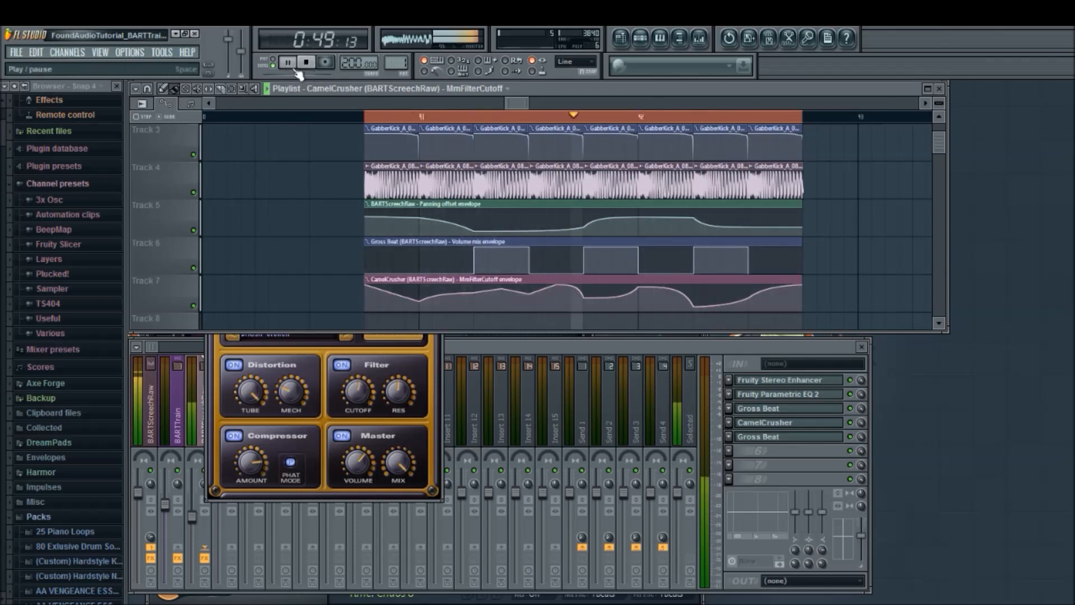
pyautogui.press('space')
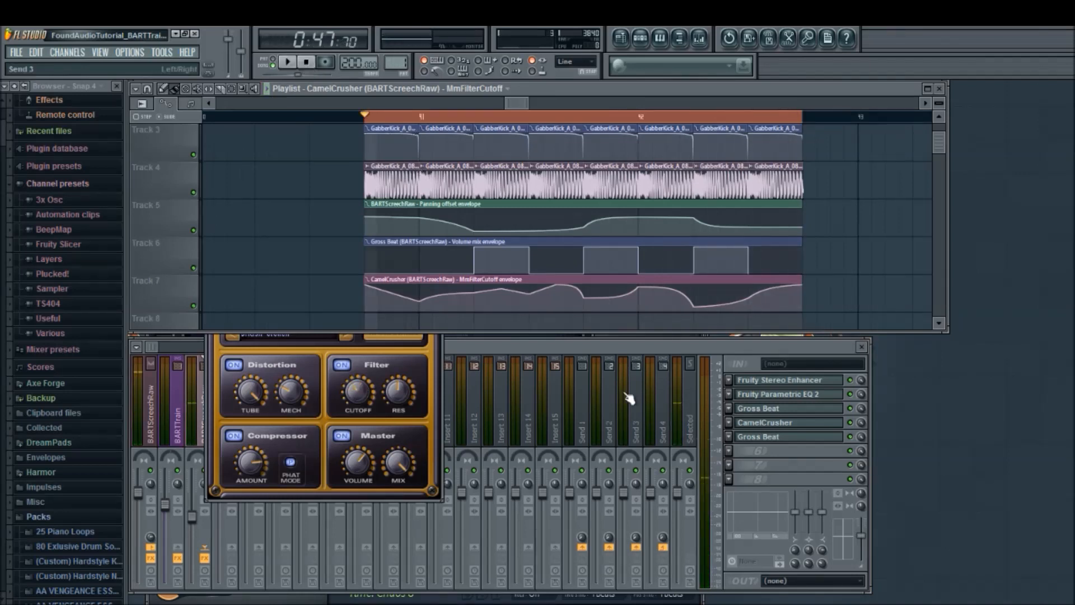
# - Raise CamelCrusher's filter resonance to about 92% while listening to the loop, and stop playback
pyautogui.click(400, 410)
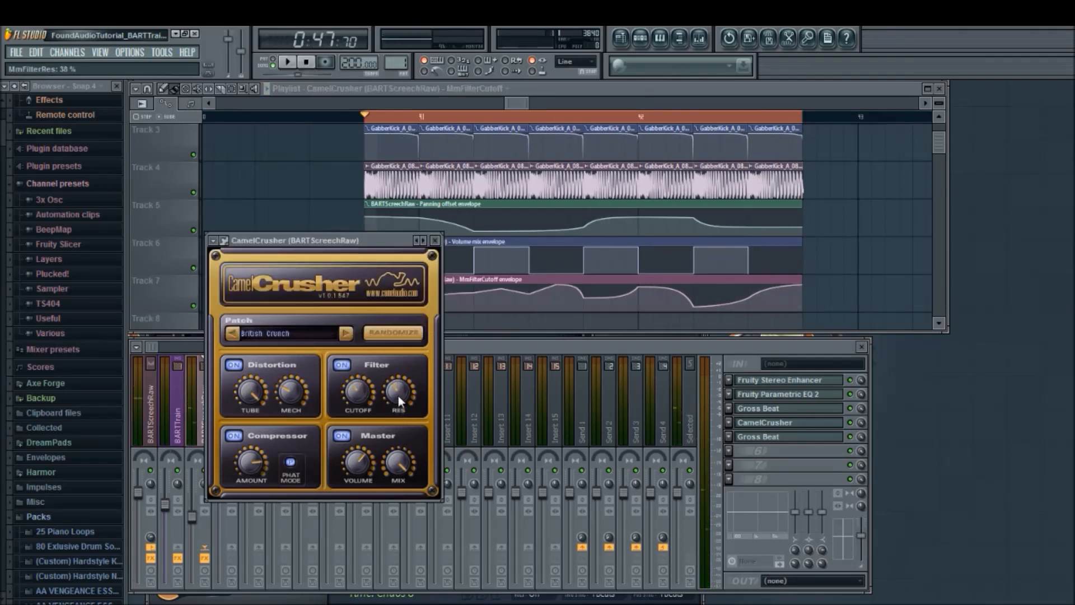
pyautogui.moveTo(403, 362); pyautogui.dragTo(412, 341)
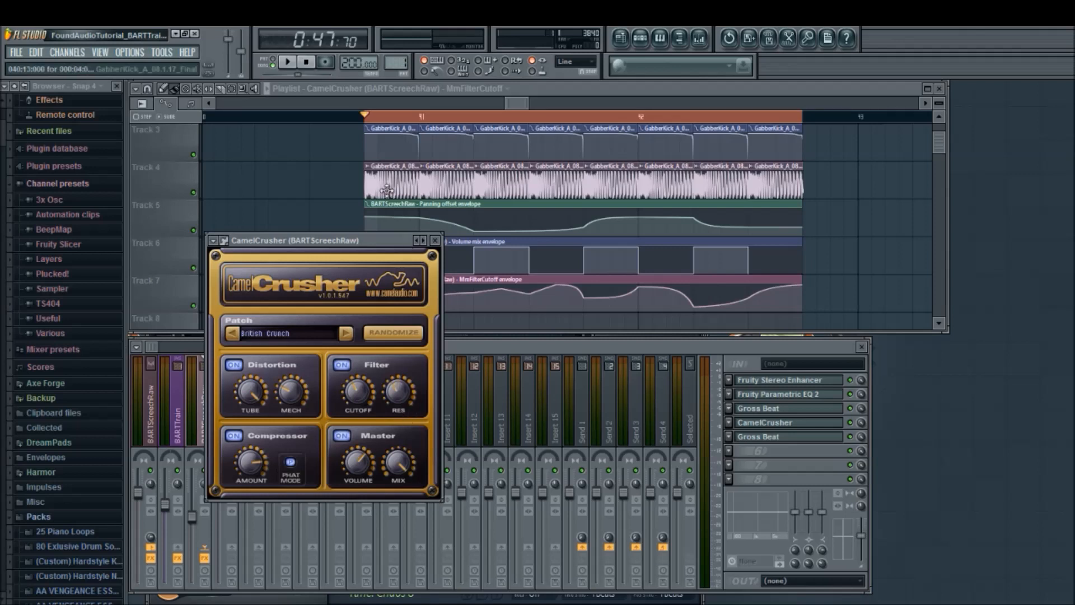
pyautogui.press('space')
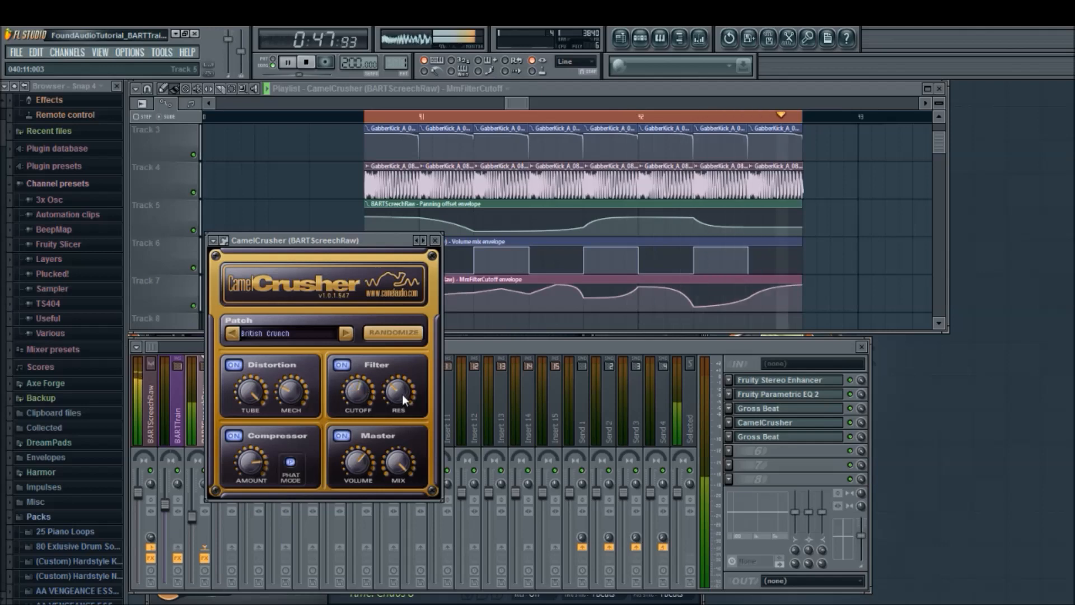
pyautogui.moveTo(401, 395); pyautogui.dragTo(403, 400)
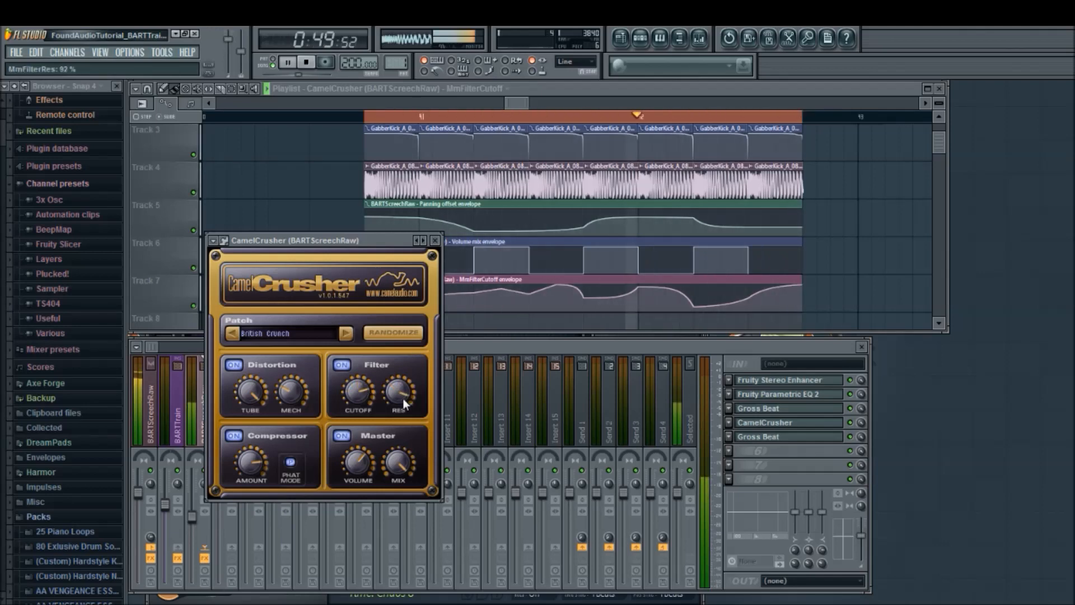
pyautogui.moveTo(402, 394); pyautogui.dragTo(405, 402)
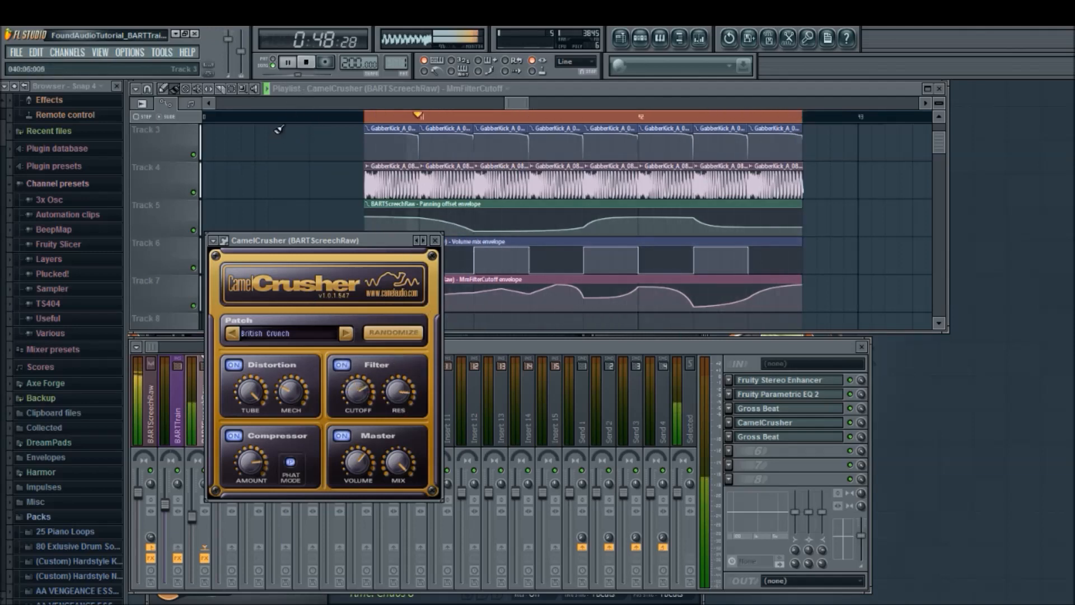
pyautogui.press('space')
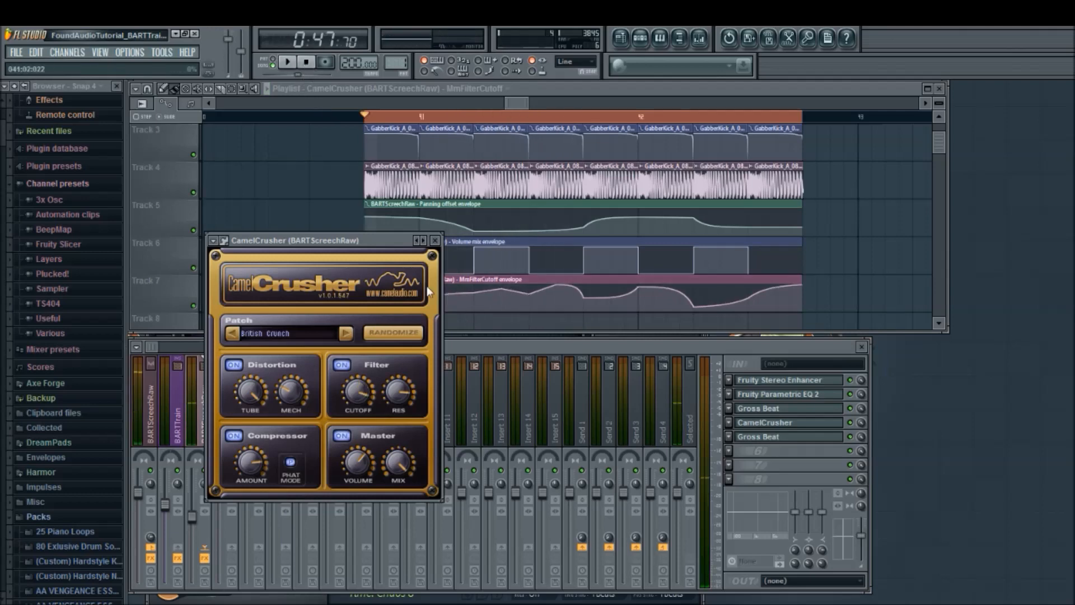
# - Lower the MmFilterCutoff envelope's point at bar 41 and bow the curve following it upward
pyautogui.click(500, 100)
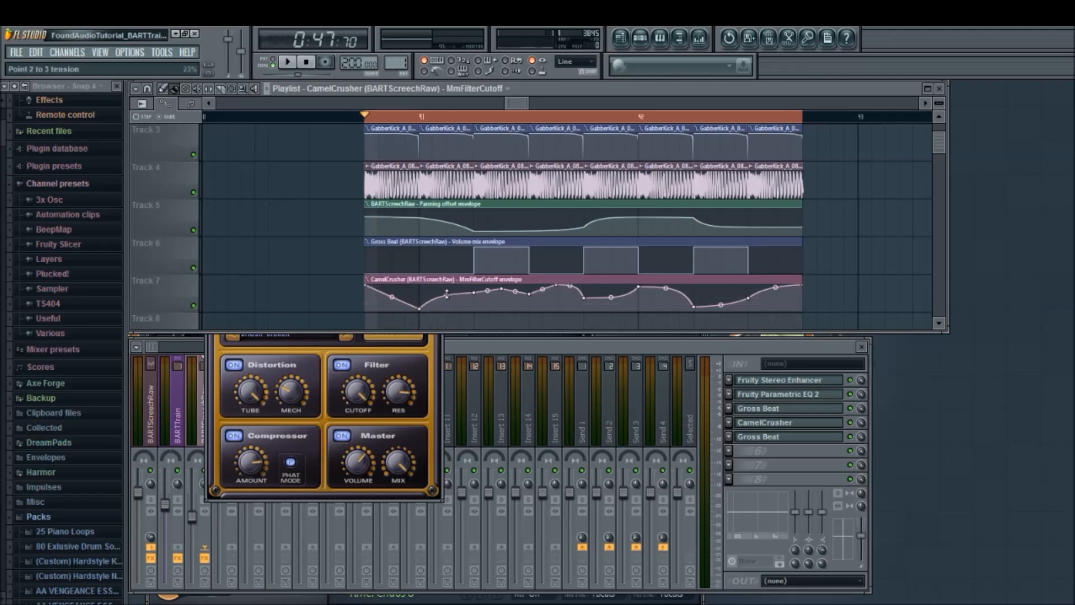
pyautogui.click(499, 302)
pyautogui.moveTo(502, 289); pyautogui.dragTo(460, 291)
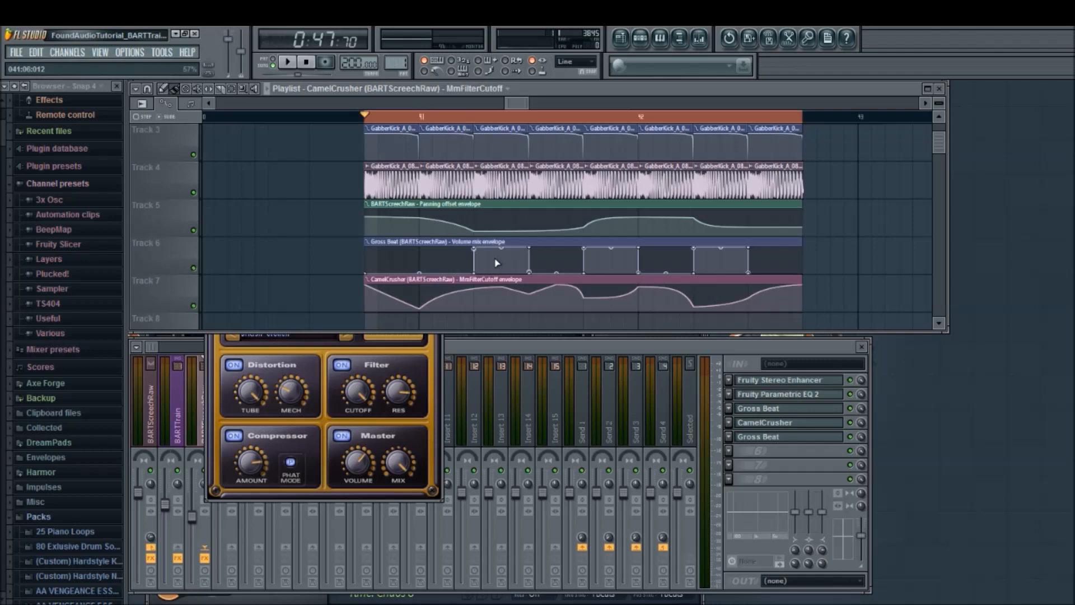
# - Lower the BARTScreechRaw mixer track's volume fader very slightly
pyautogui.click(580, 349)
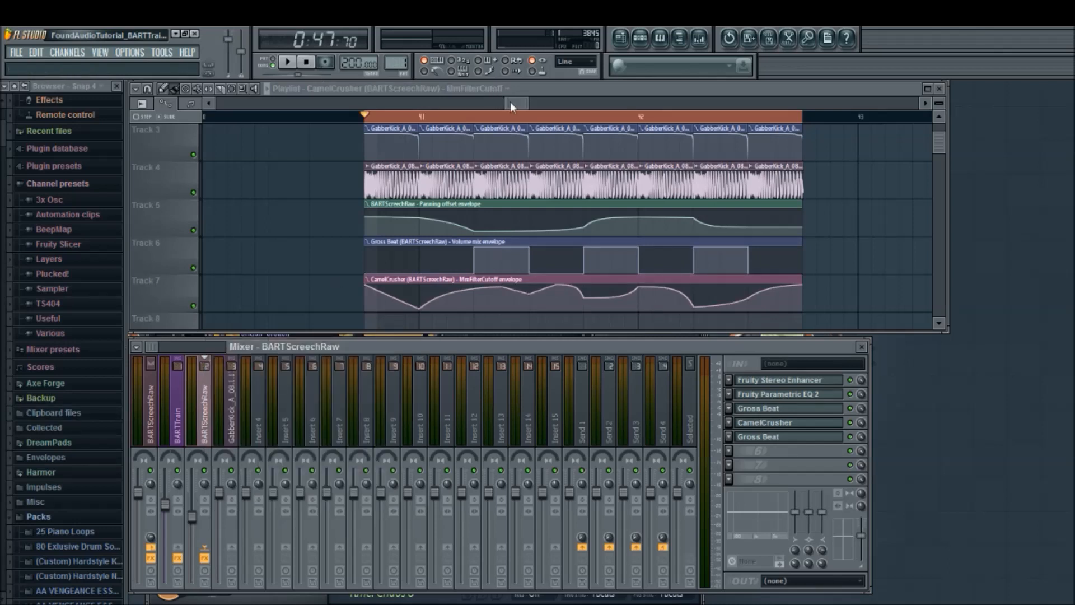
pyautogui.scroll(-3, 512, 102)
pyautogui.scroll(2, 408, 201)
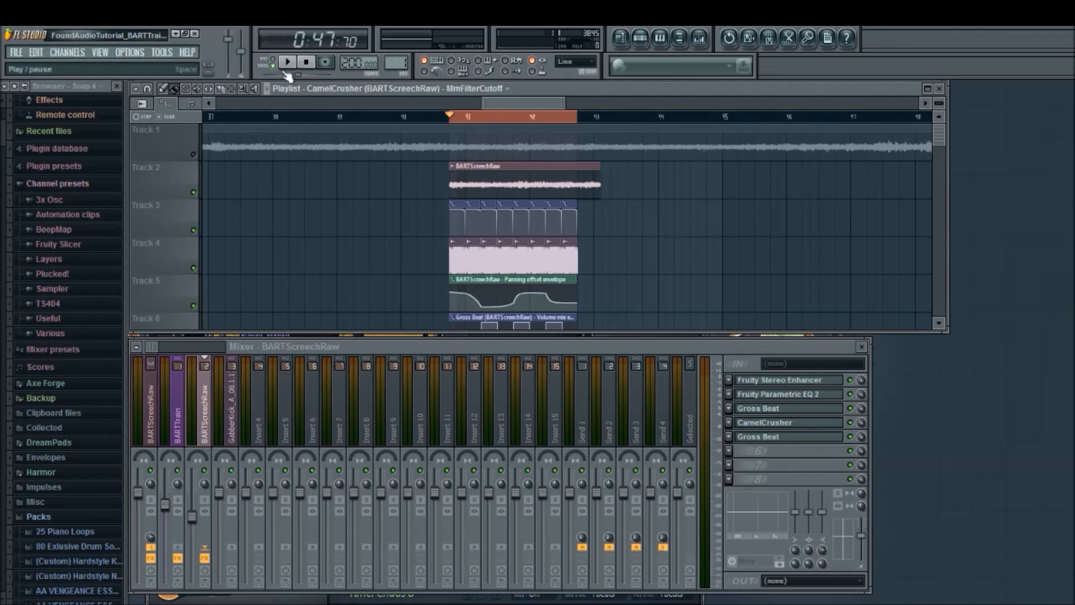
pyautogui.moveTo(192, 516); pyautogui.dragTo(192, 518)
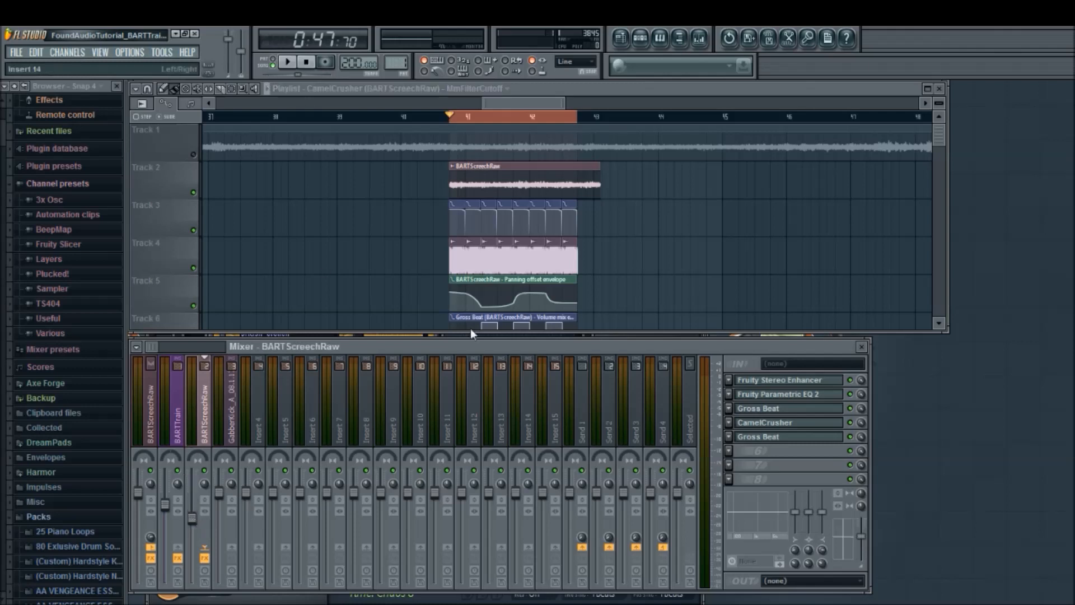
# - Select the empty Insert 5 mixer track and play the loop to hear the automated screech with the kicks
pyautogui.click(285, 400)
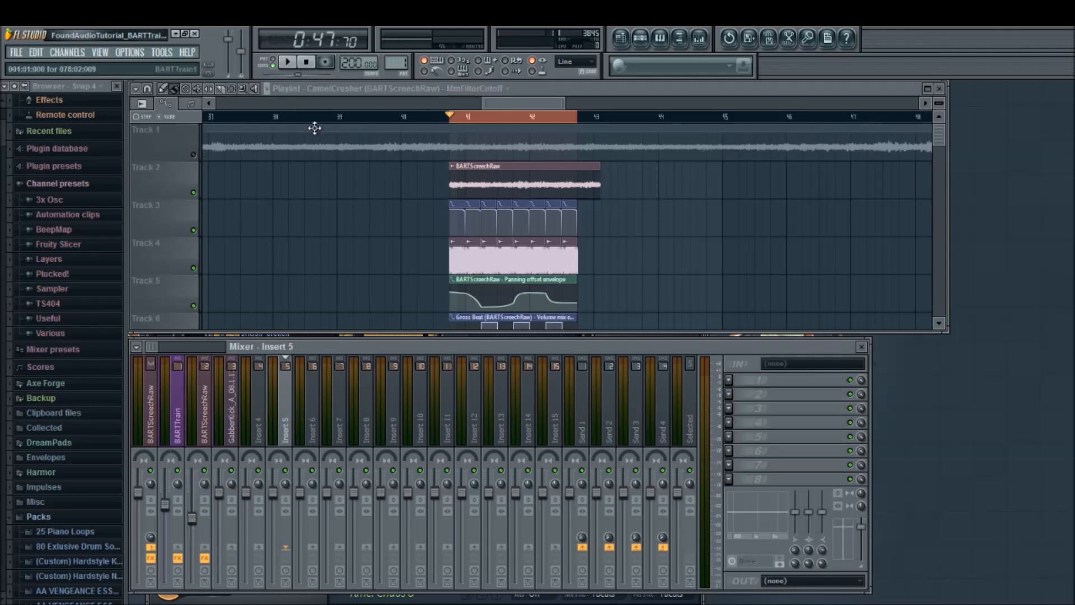
pyautogui.rightClick(632, 218)
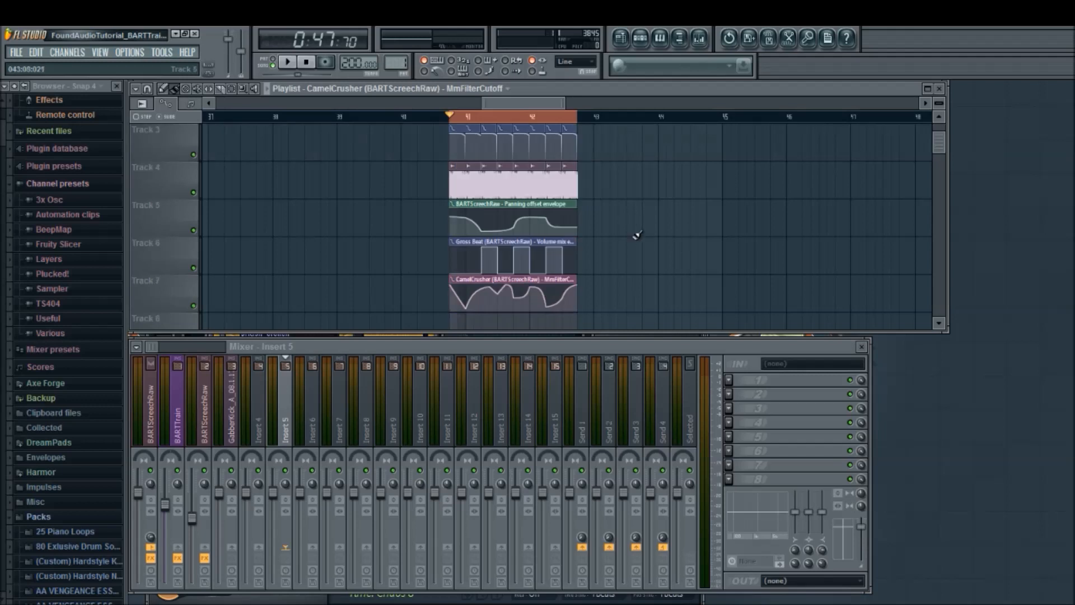
pyautogui.click(288, 64)
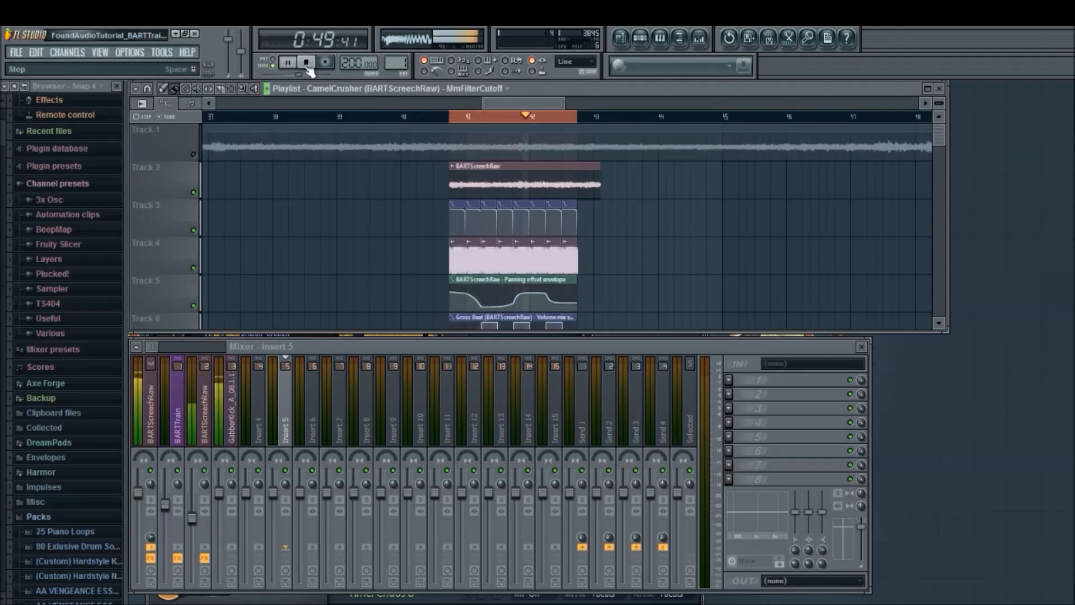
pyautogui.click(306, 63)
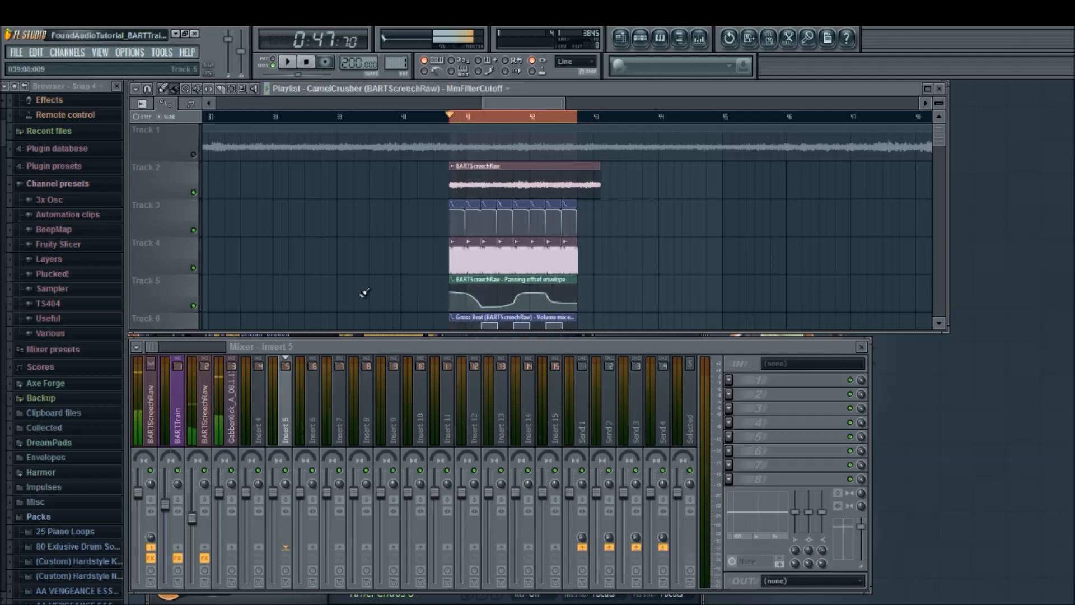
# - Review the CamelCrusher settings on the BARTScreechRaw track and the automation clips stacked below the kicks
pyautogui.click(230, 403)
pyautogui.click(207, 417)
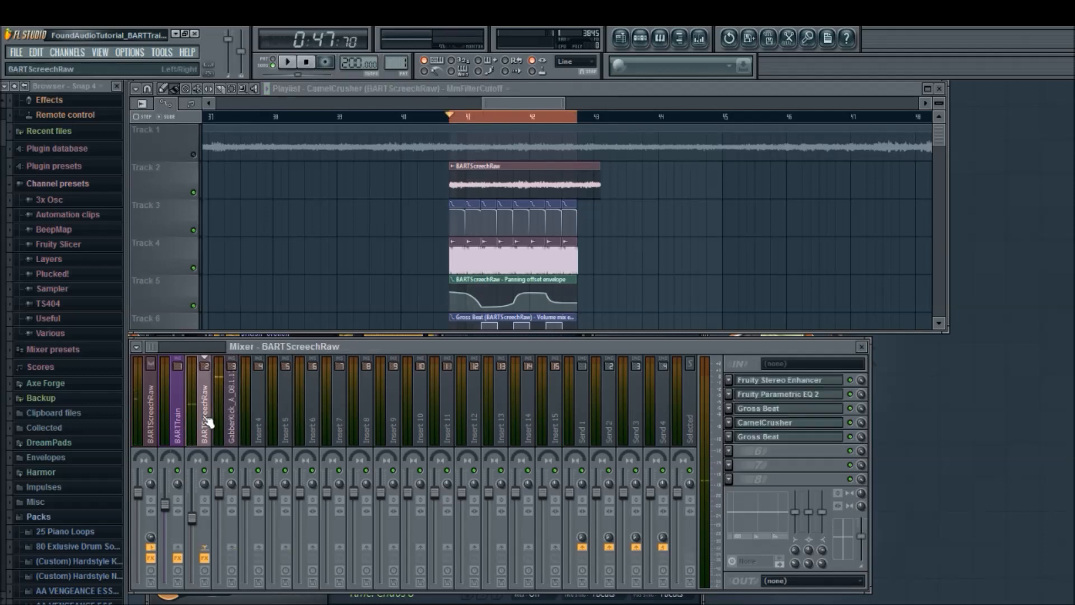
pyautogui.click(794, 424)
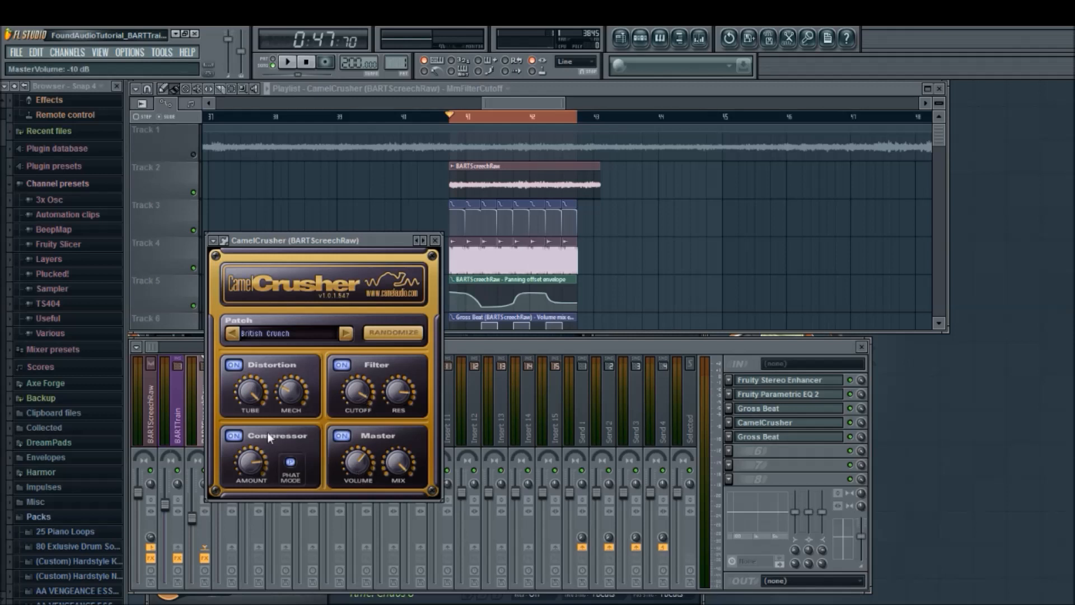
pyautogui.click(691, 342)
pyautogui.rightClick(703, 261)
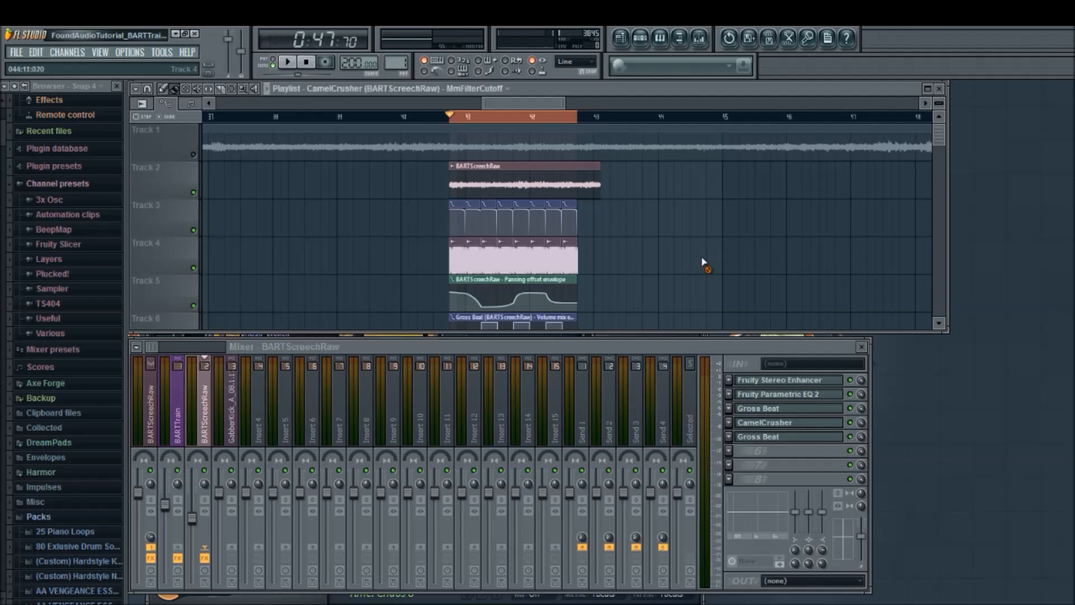
pyautogui.scroll(-3, 705, 259)
pyautogui.click(729, 454)
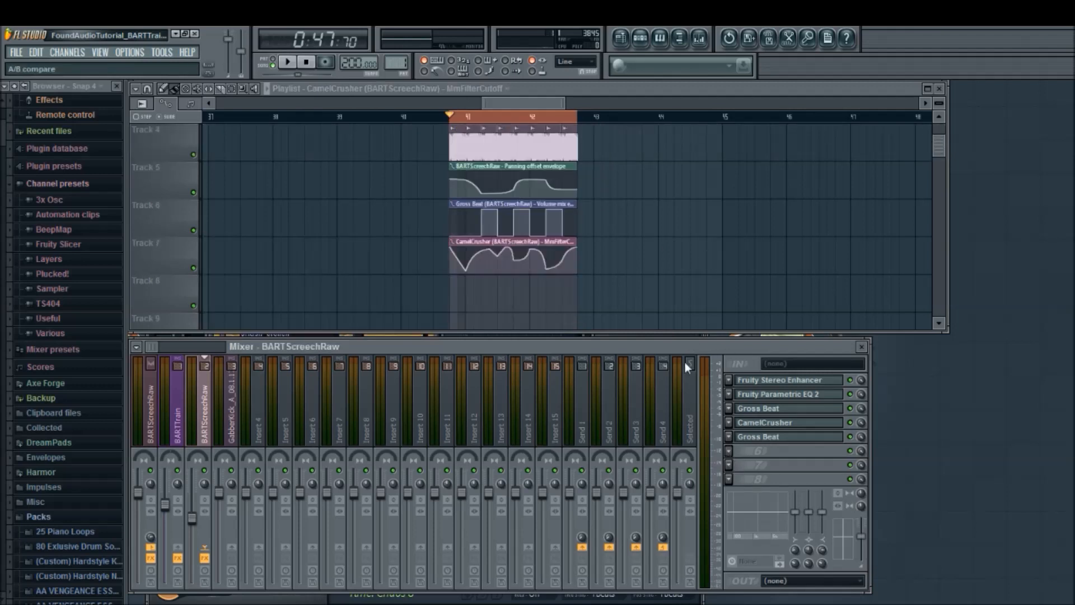